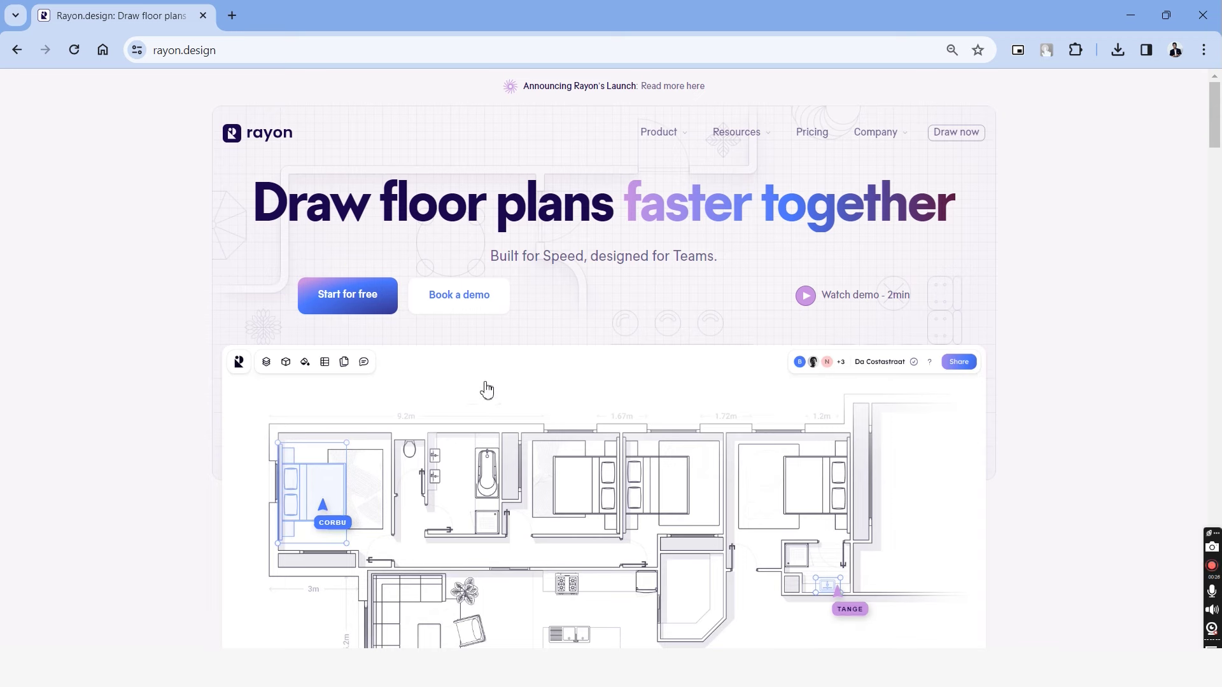
# Create a free Rayon account with Google and close the old Rayon homepage tab
pyautogui.click(342, 312)
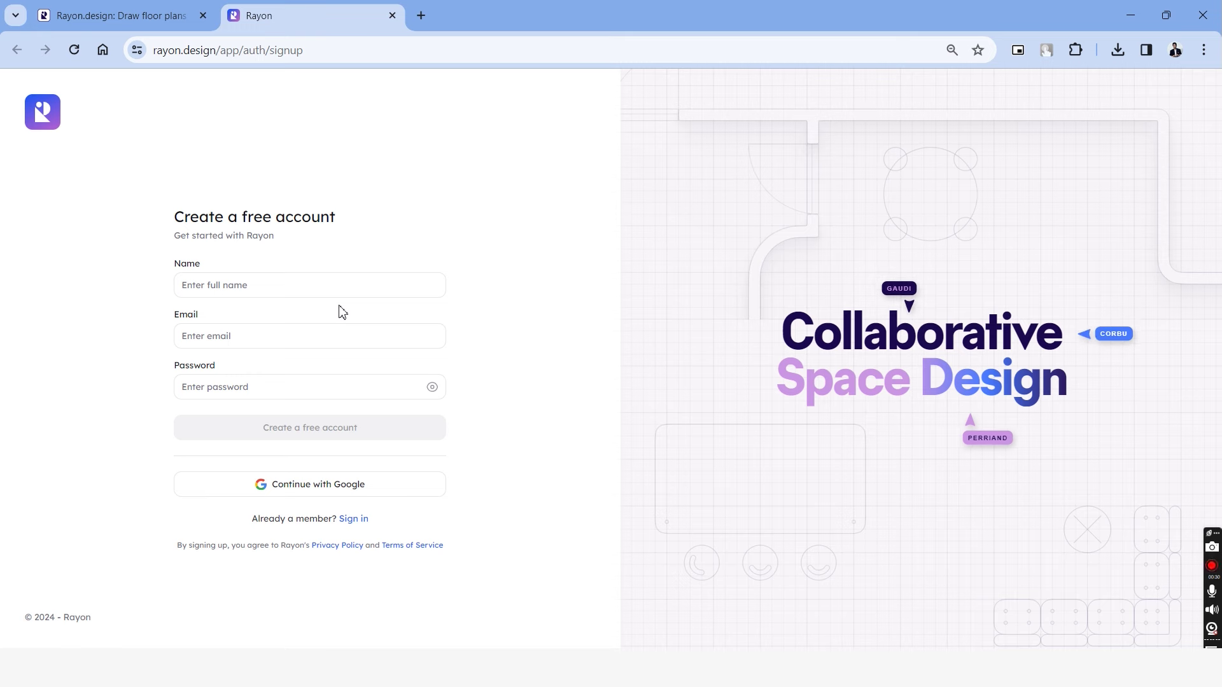
pyautogui.click(320, 491)
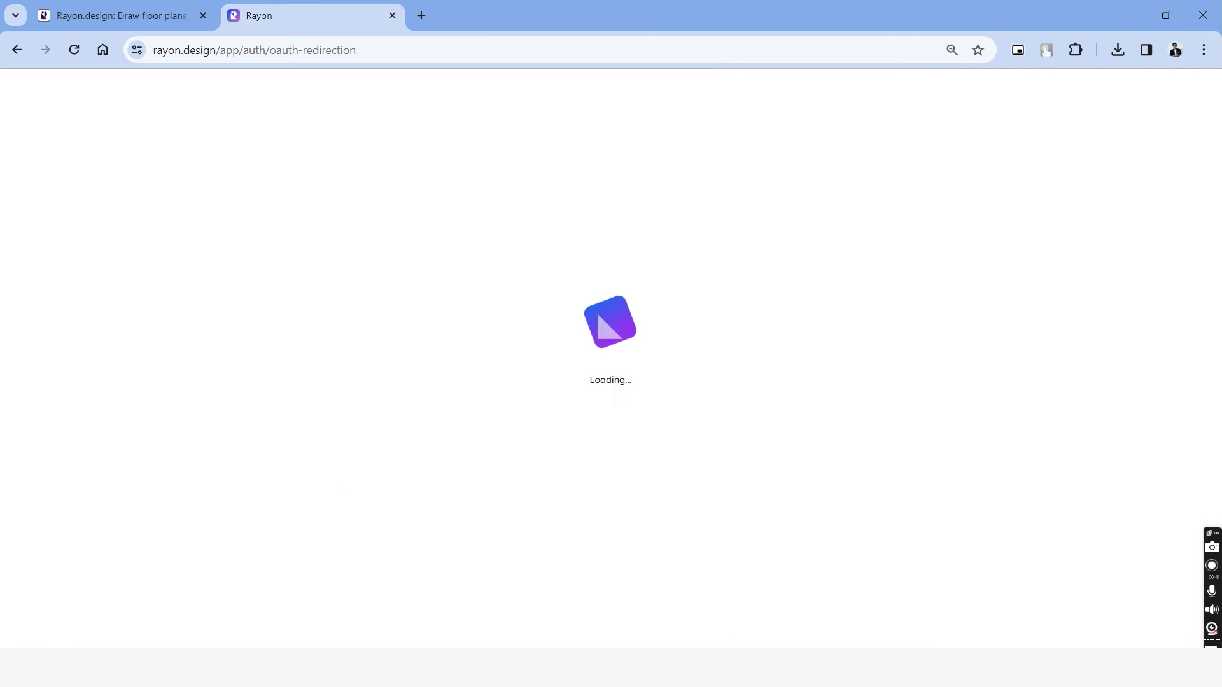
pyautogui.click(203, 18)
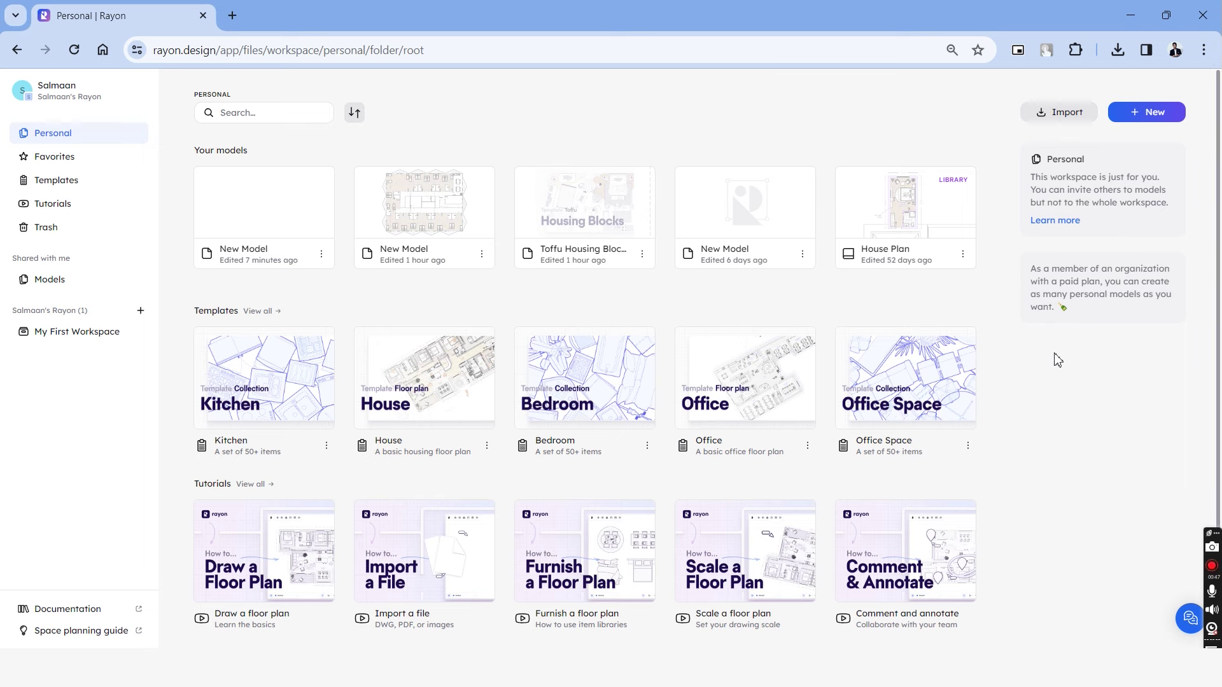
# Browse the Templates and Tutorials sections, then go back to Personal and view new-model options
pyautogui.click(82, 183)
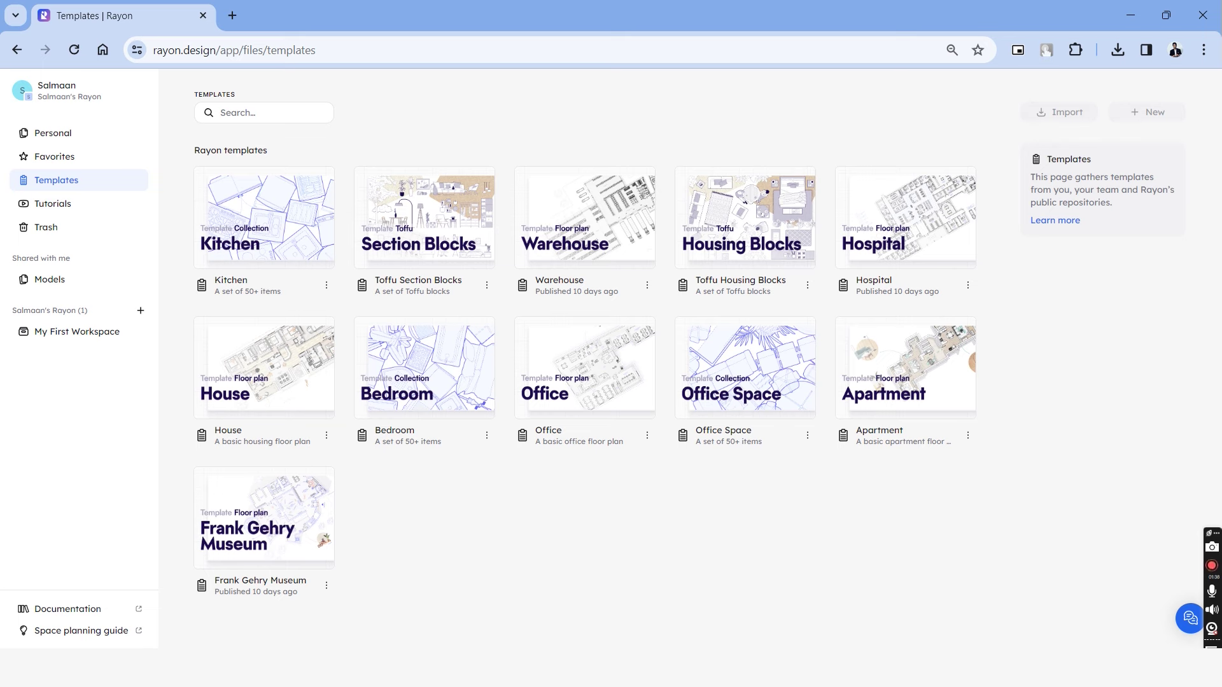
pyautogui.click(99, 203)
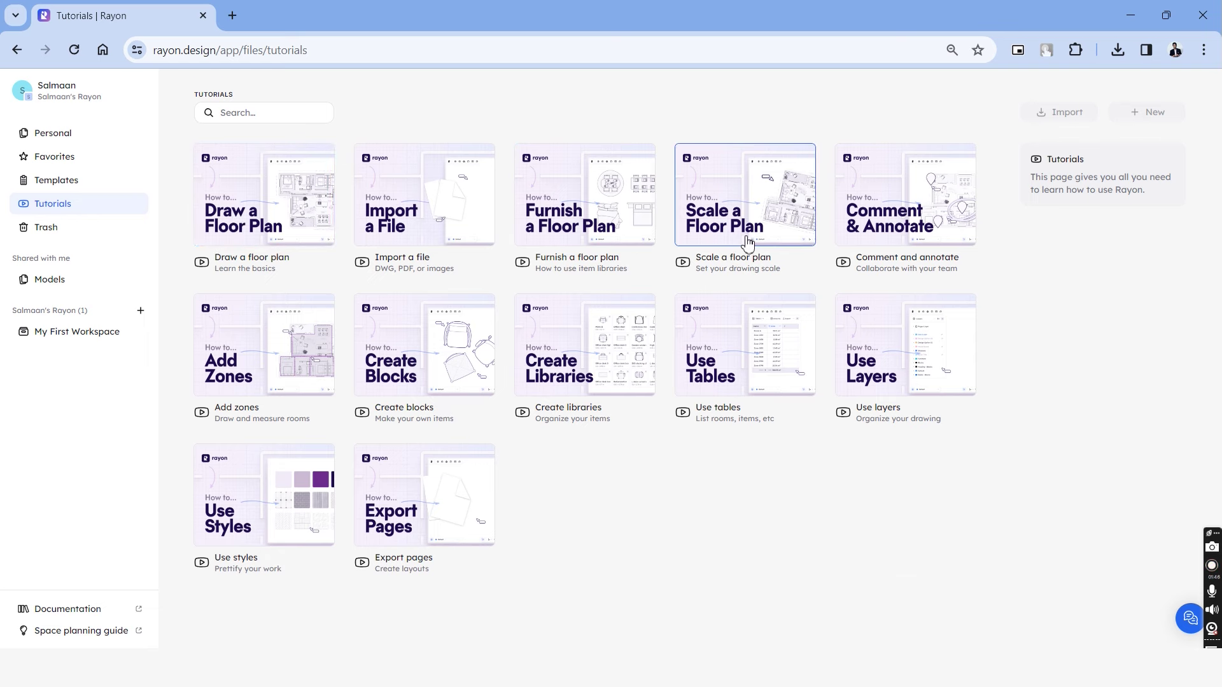
pyautogui.click(95, 135)
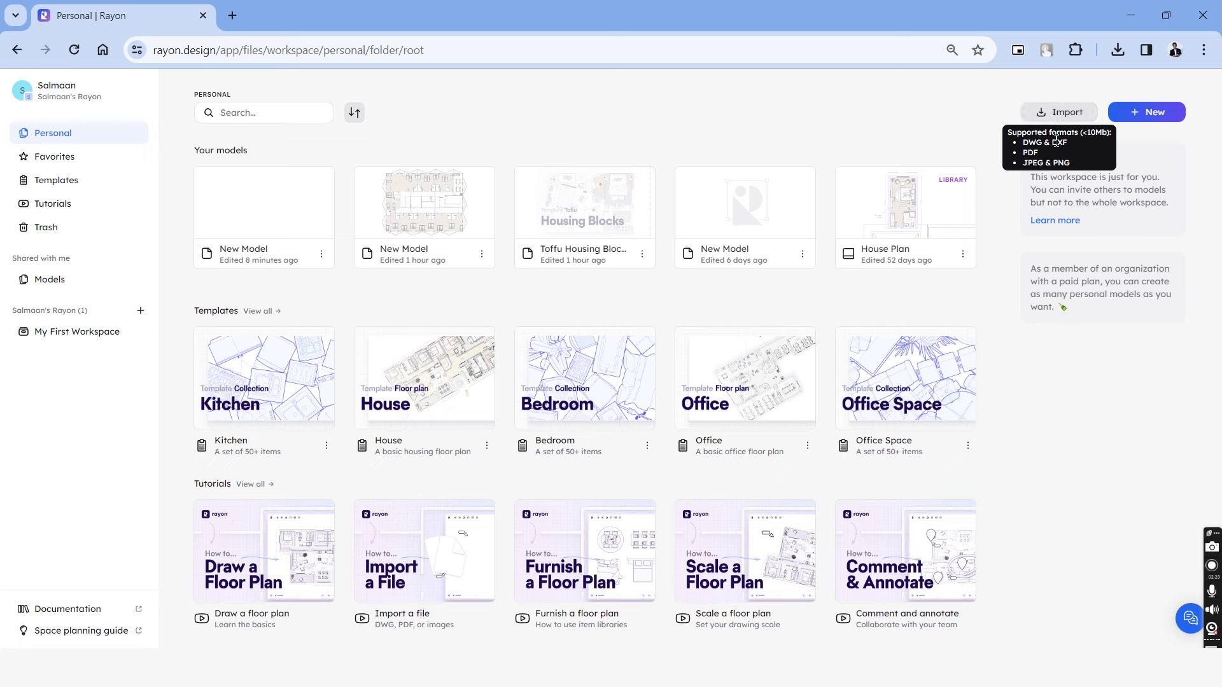
pyautogui.click(1150, 121)
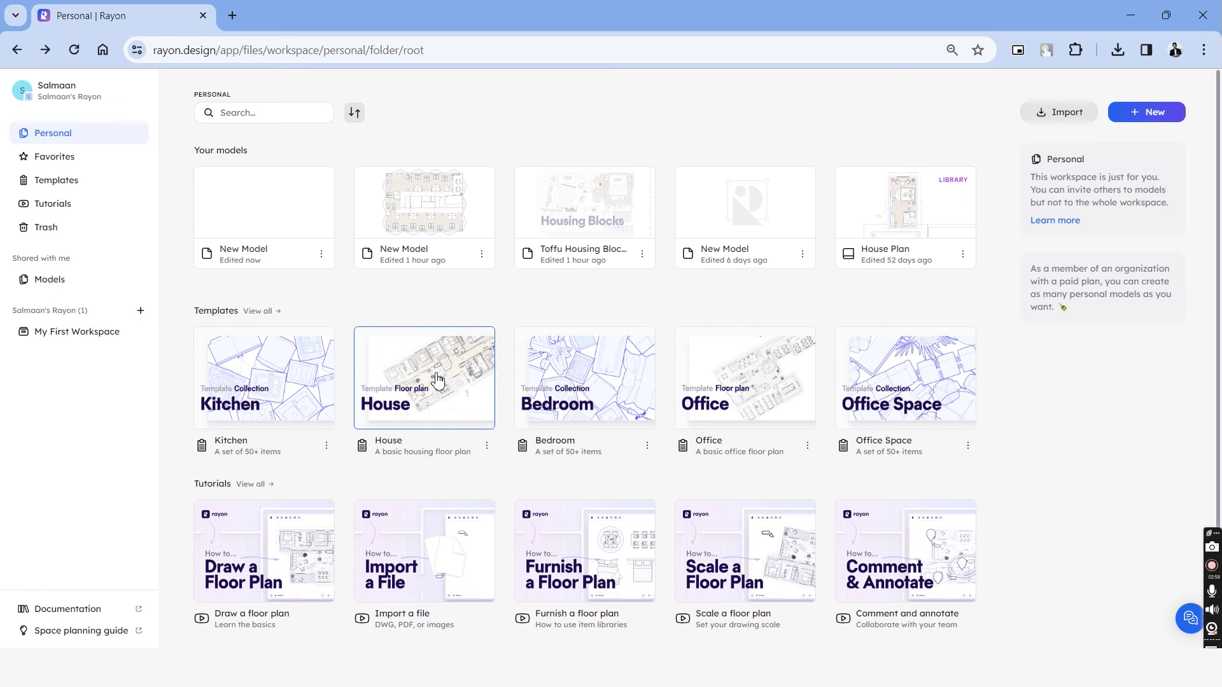
# Create a new model from the House template and zoom around its furnished floor plan
pyautogui.click(438, 380)
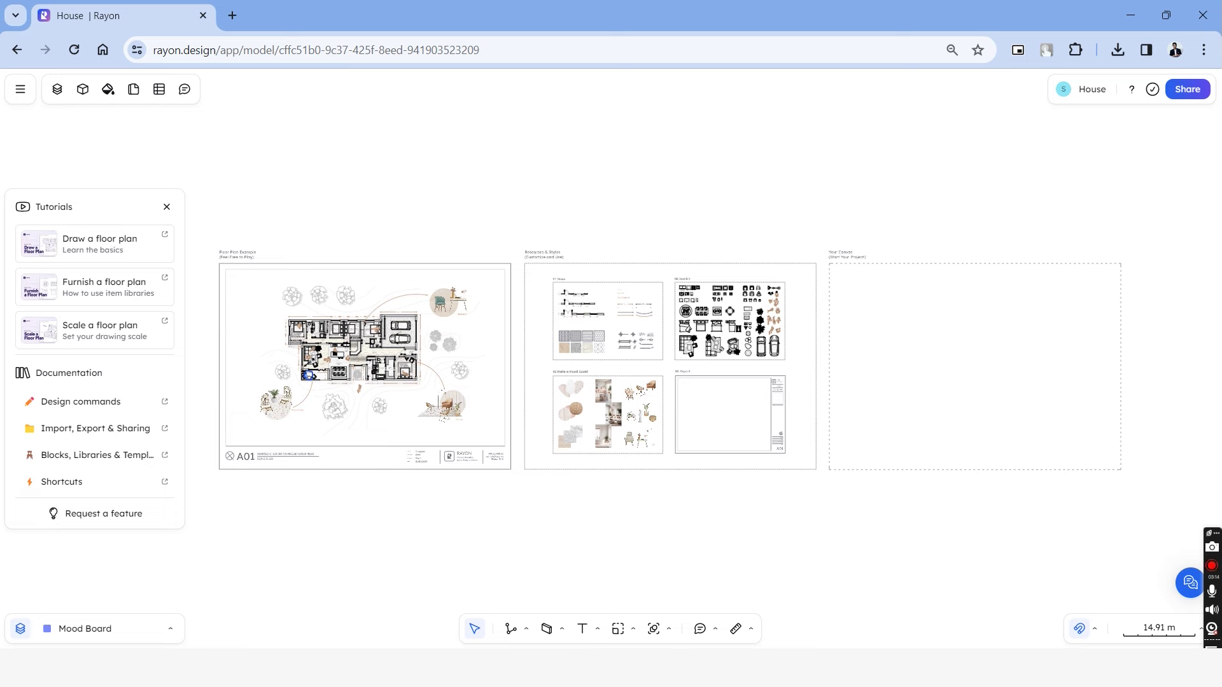
pyautogui.moveTo(299, 369); pyautogui.dragTo(551, 366, button='middle')
pyautogui.scroll(10, 551, 366)
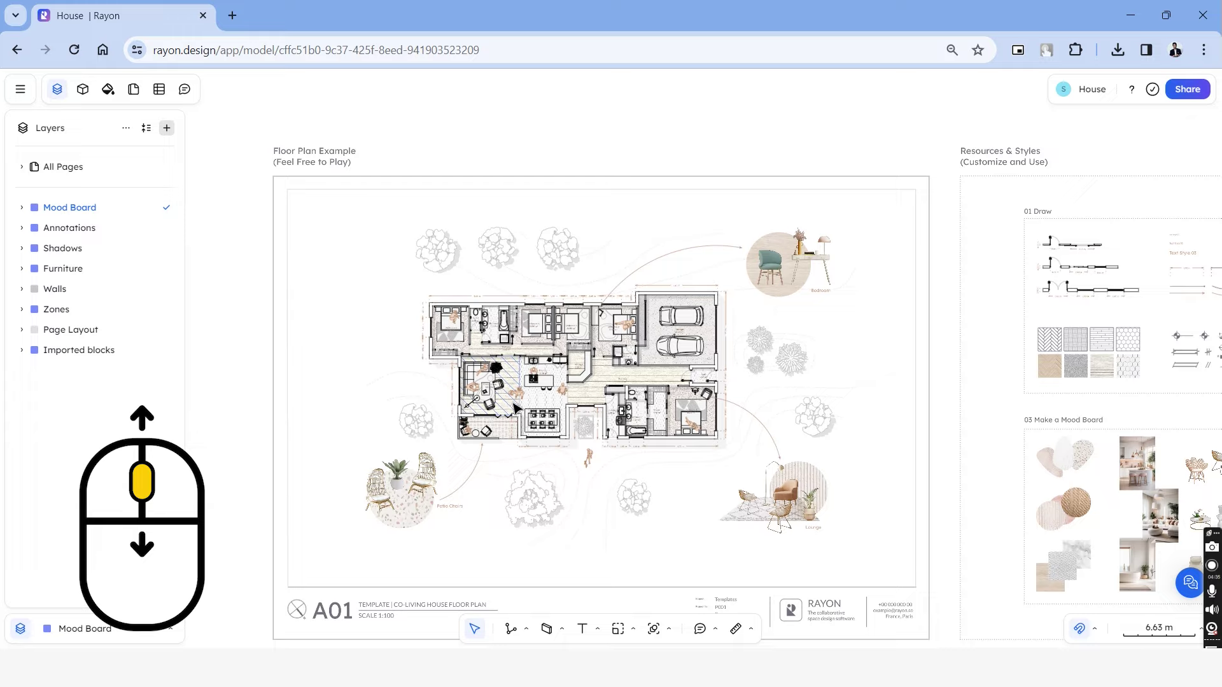
pyautogui.scroll(-10, 515, 408)
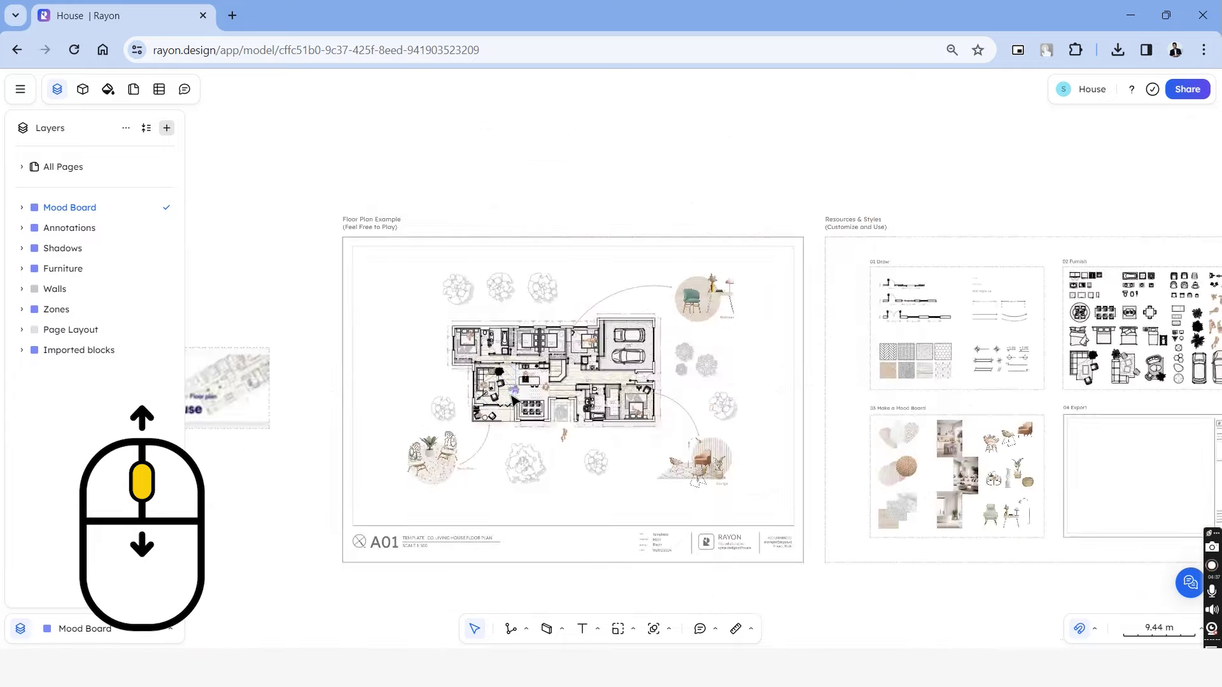
pyautogui.scroll(15, 514, 404)
pyautogui.scroll(3, 515, 402)
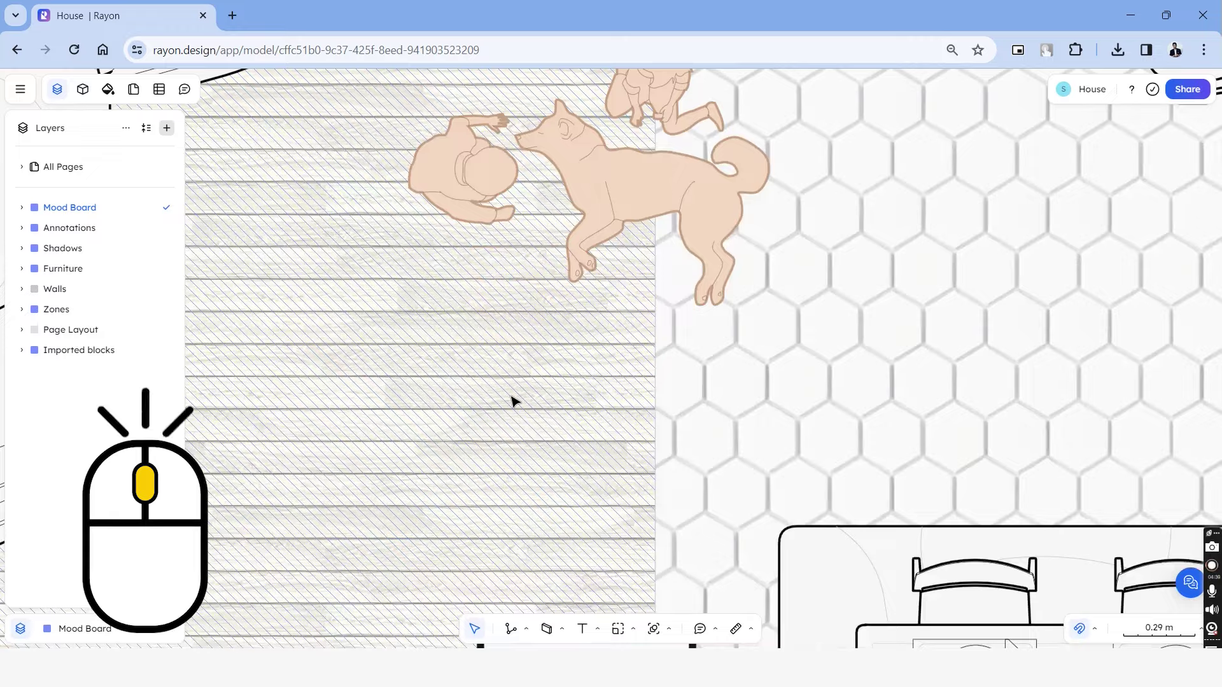
pyautogui.scroll(-8, 514, 402)
pyautogui.scroll(-8, 514, 402)
pyautogui.scroll(4, 514, 402)
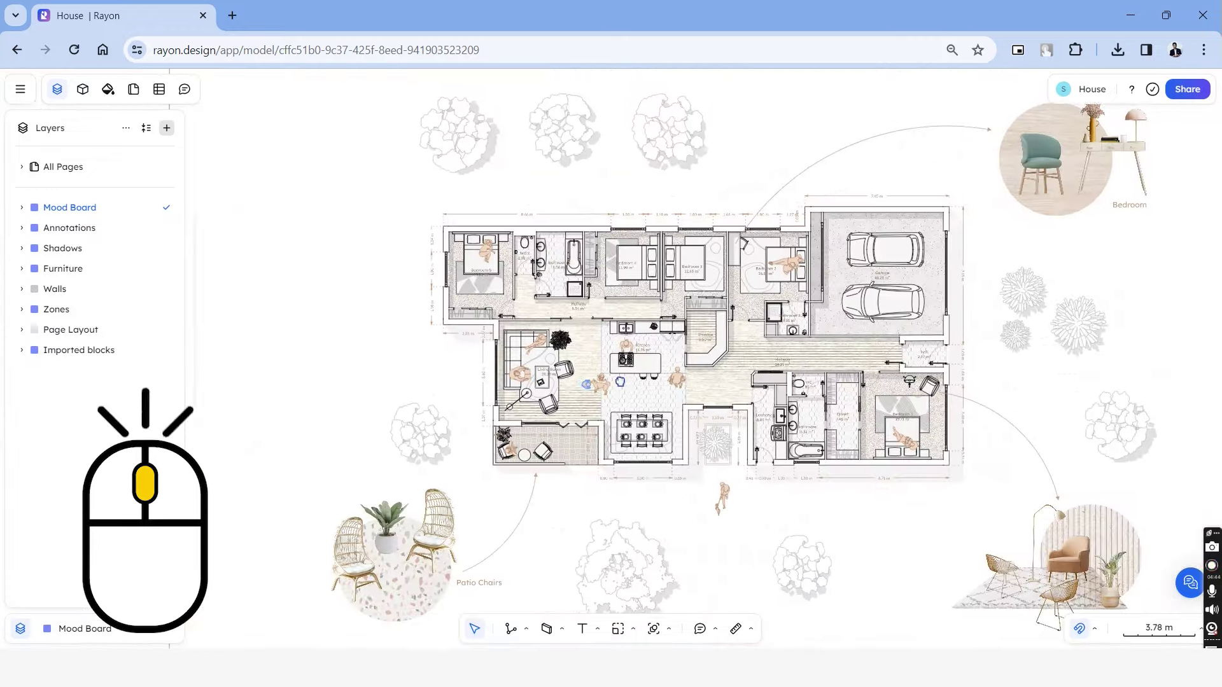
# Pan and zoom across the House plan, ending with the whole house centred in view
pyautogui.moveTo(514, 402); pyautogui.dragTo(595, 375, button='middle')
pyautogui.press('space')
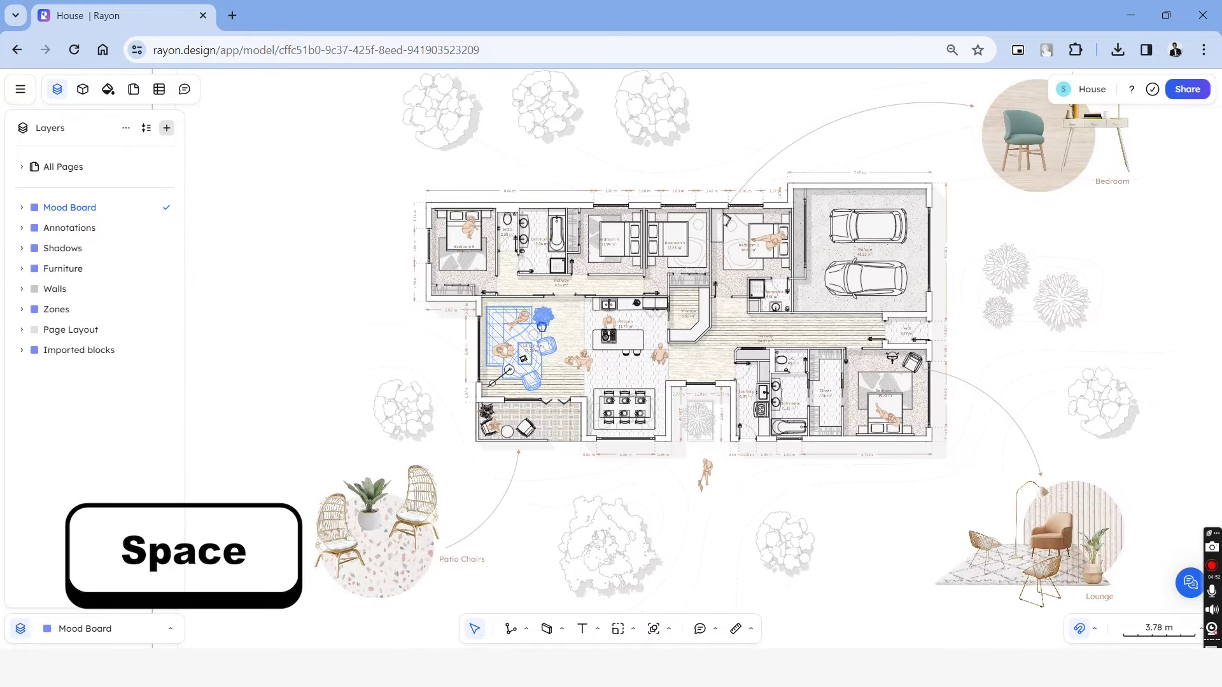
pyautogui.scroll(8, 514, 353)
pyautogui.scroll(5, 514, 351)
pyautogui.scroll(-10, 522, 348)
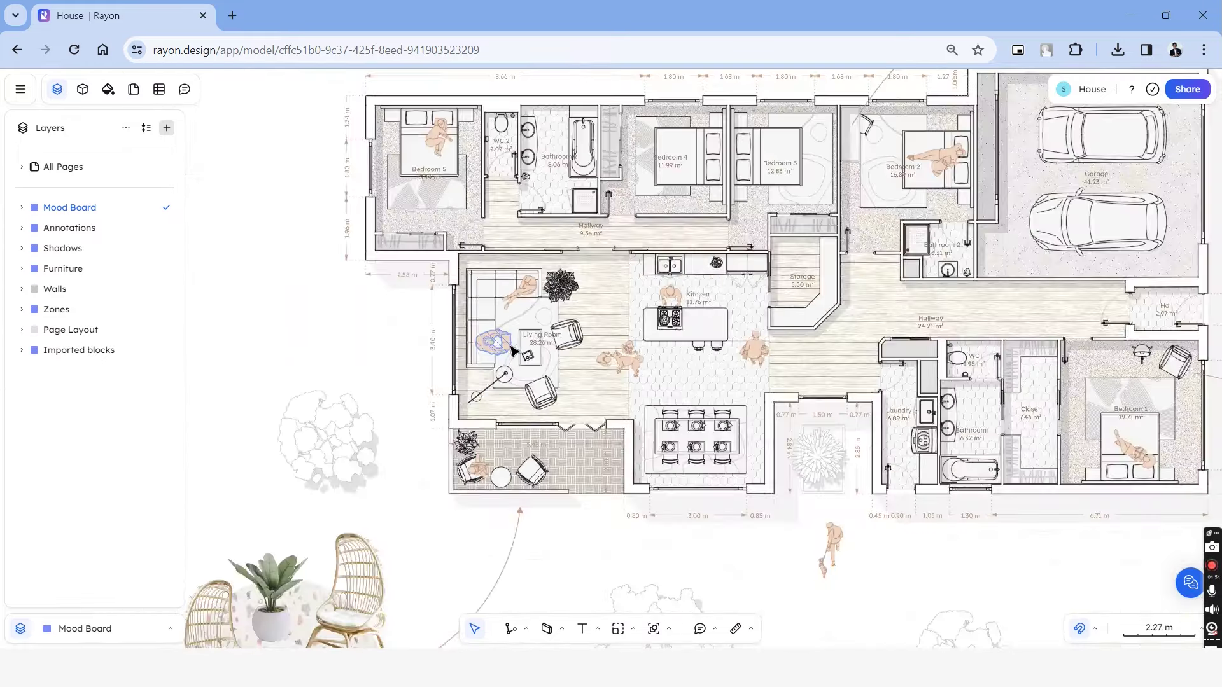
pyautogui.scroll(5, 544, 296)
pyautogui.scroll(5, 541, 312)
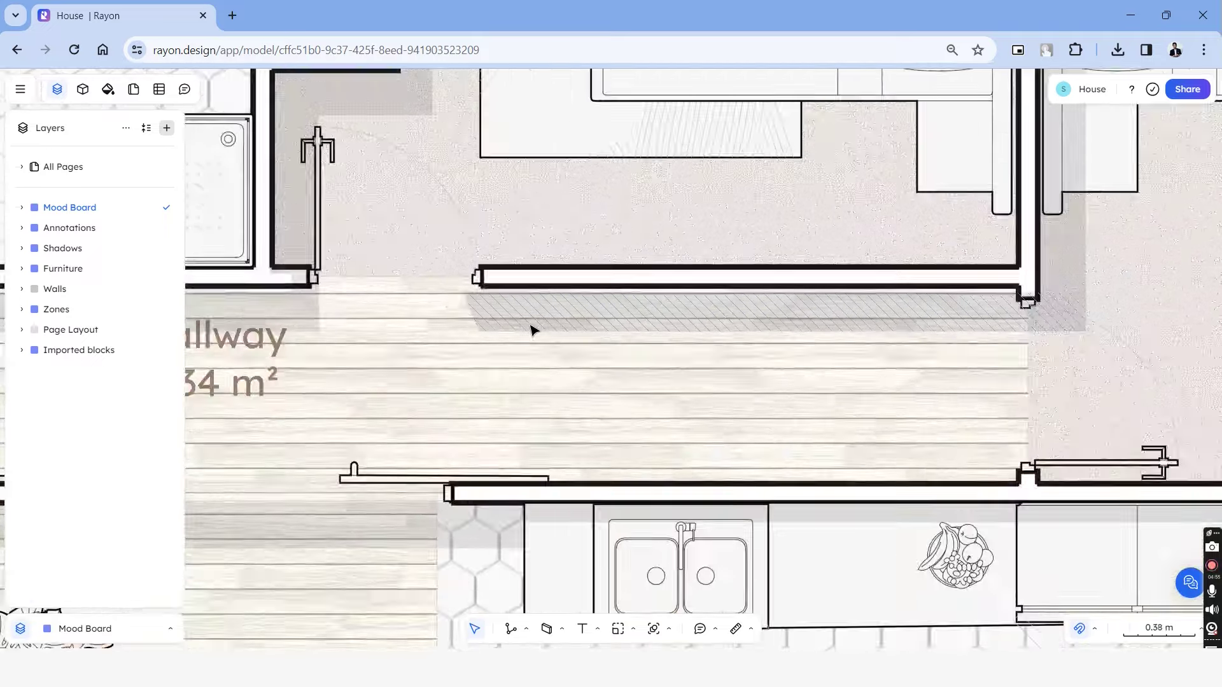
pyautogui.scroll(-6, 535, 329)
pyautogui.moveTo(538, 341); pyautogui.dragTo(562, 341, button='middle')
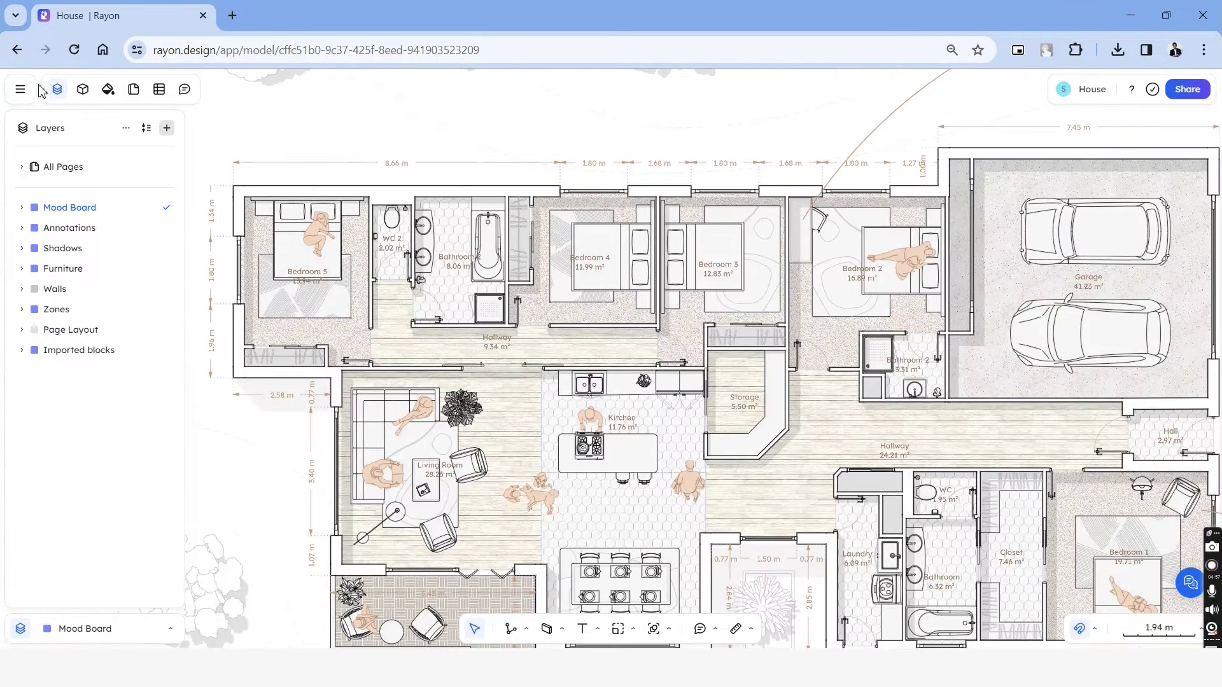
pyautogui.click(20, 89)
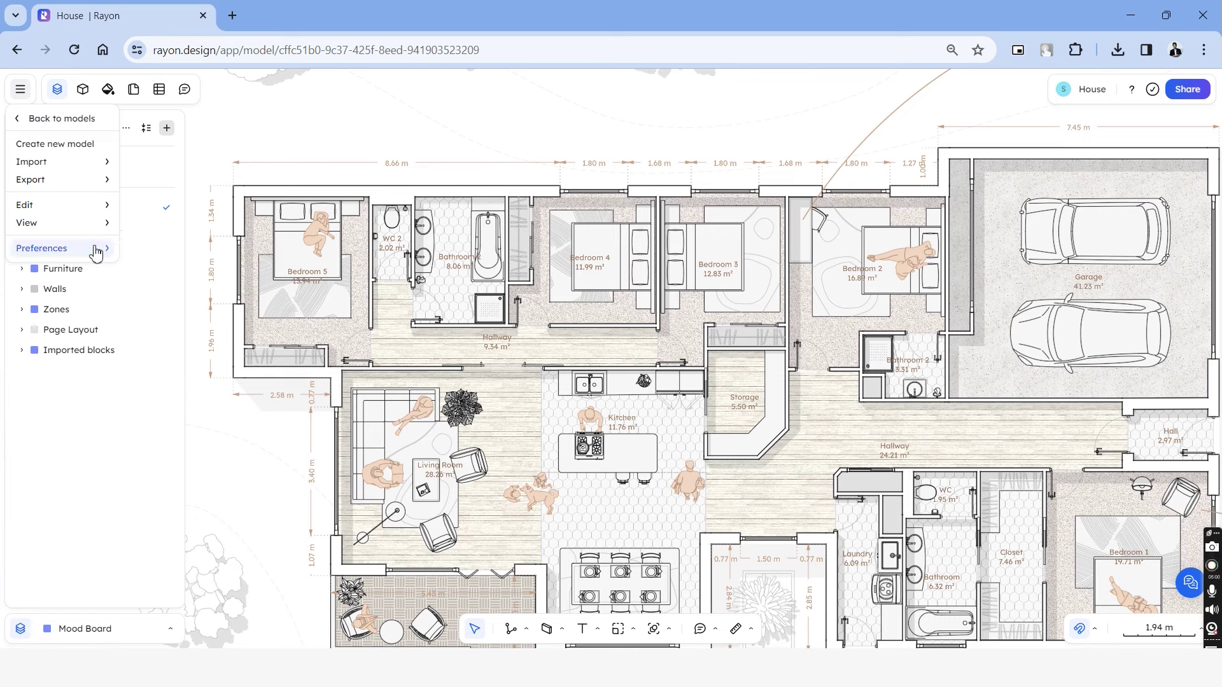
pyautogui.moveTo(97, 254)
pyautogui.moveTo(191, 376)
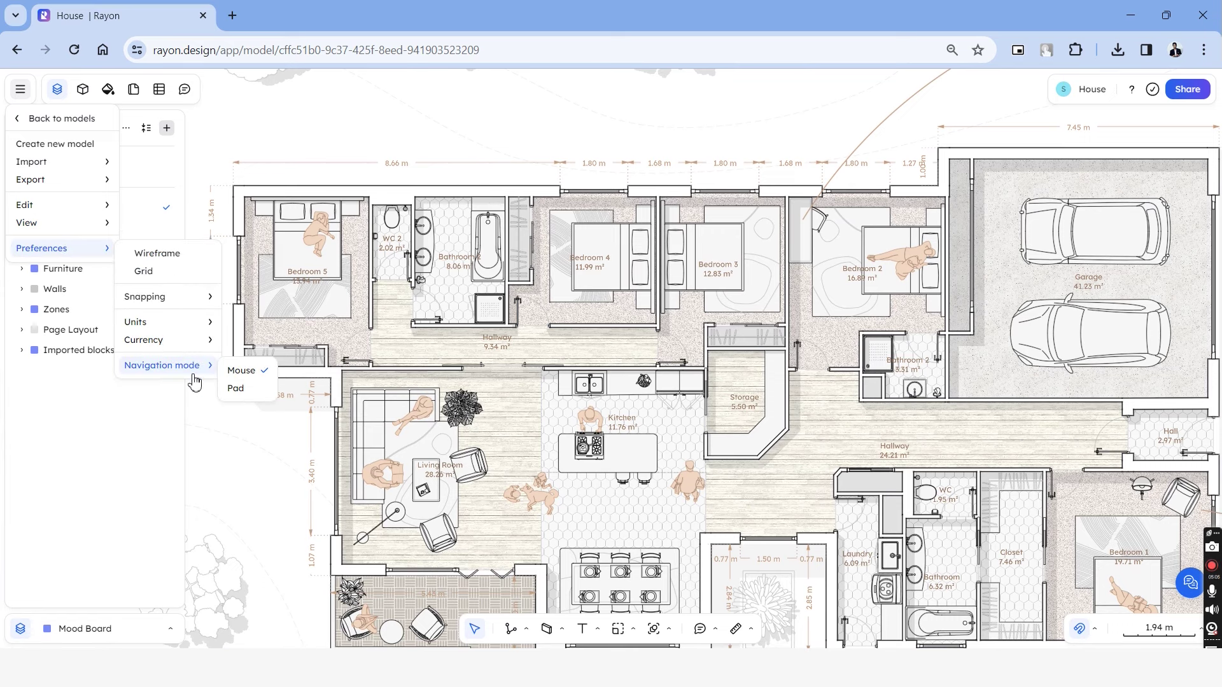
pyautogui.click(259, 380)
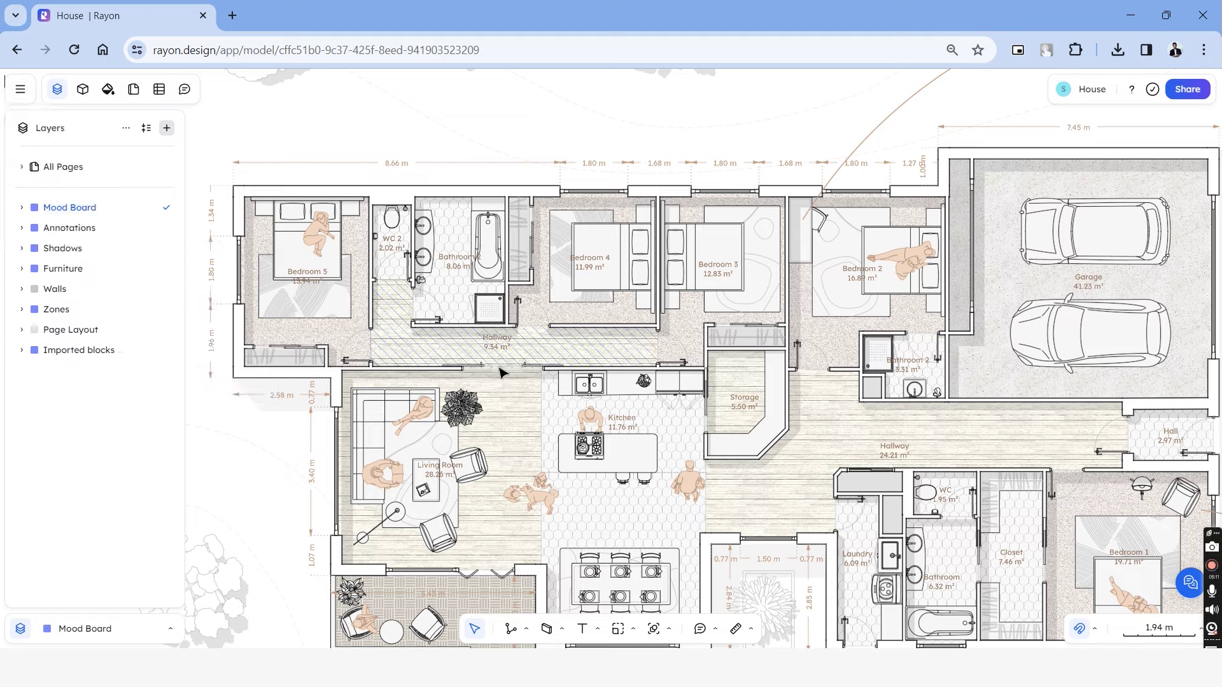
pyautogui.scroll(-5, 499, 370)
pyautogui.scroll(5, 503, 372)
pyautogui.scroll(-2, 218, 384)
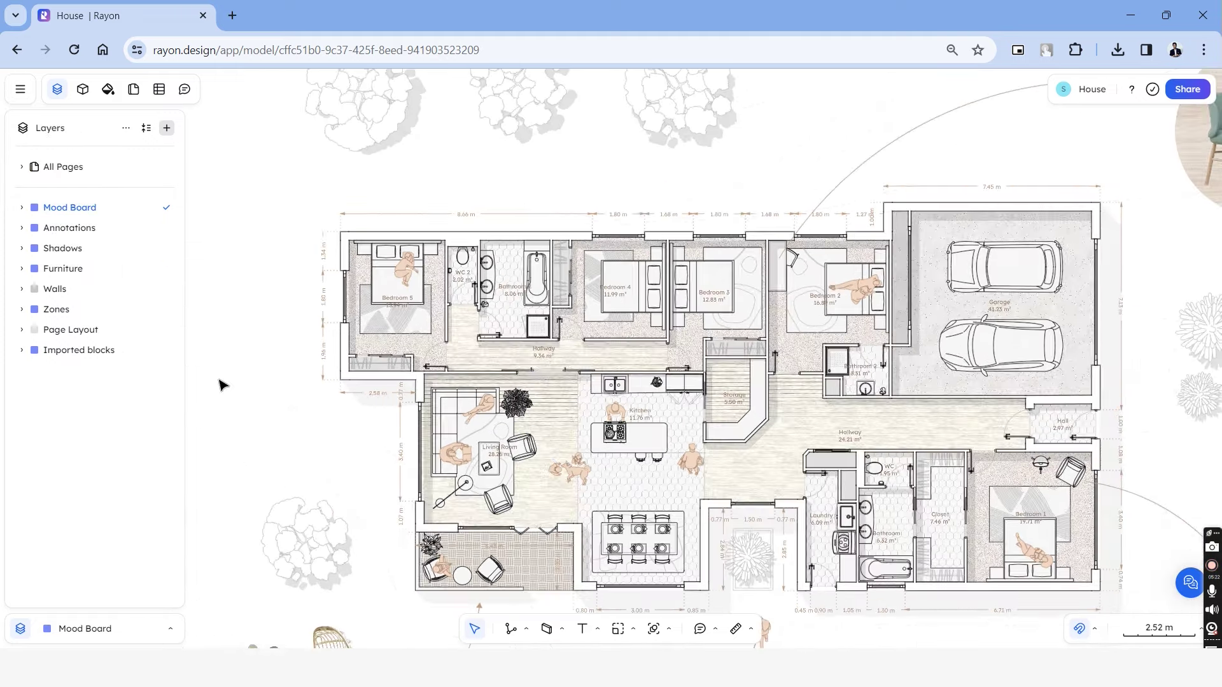
pyautogui.scroll(8, 448, 431)
pyautogui.scroll(2, 448, 431)
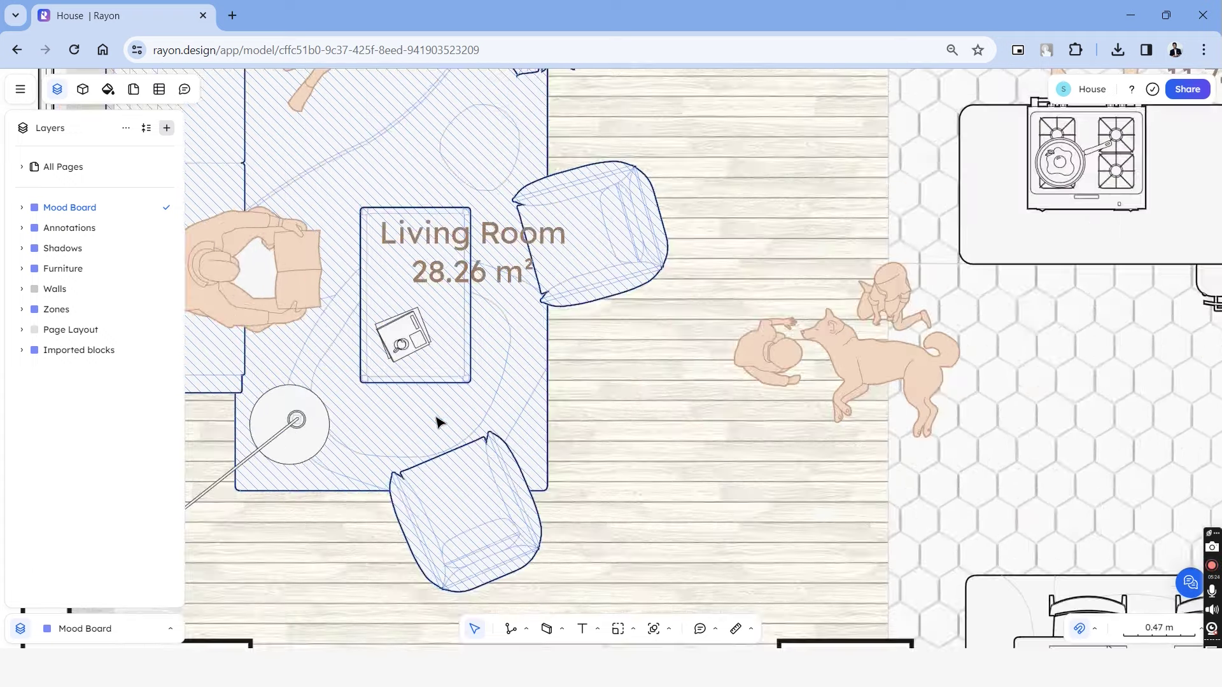
pyautogui.scroll(-6, 469, 439)
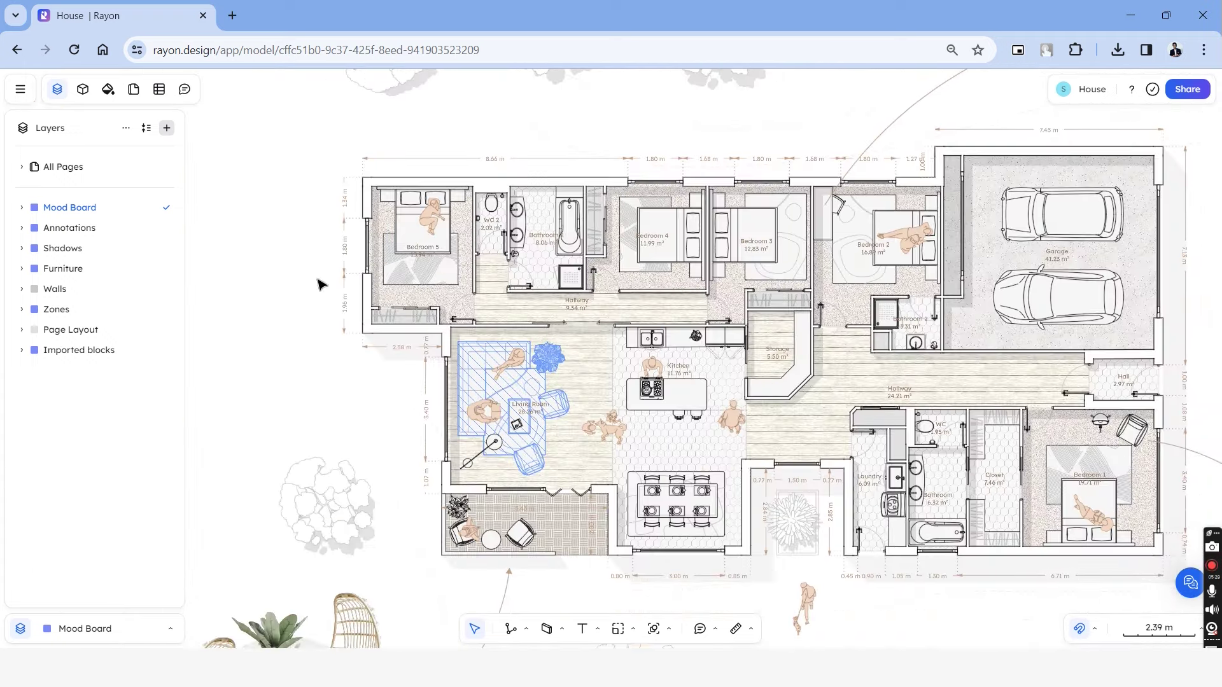
pyautogui.click(20, 89)
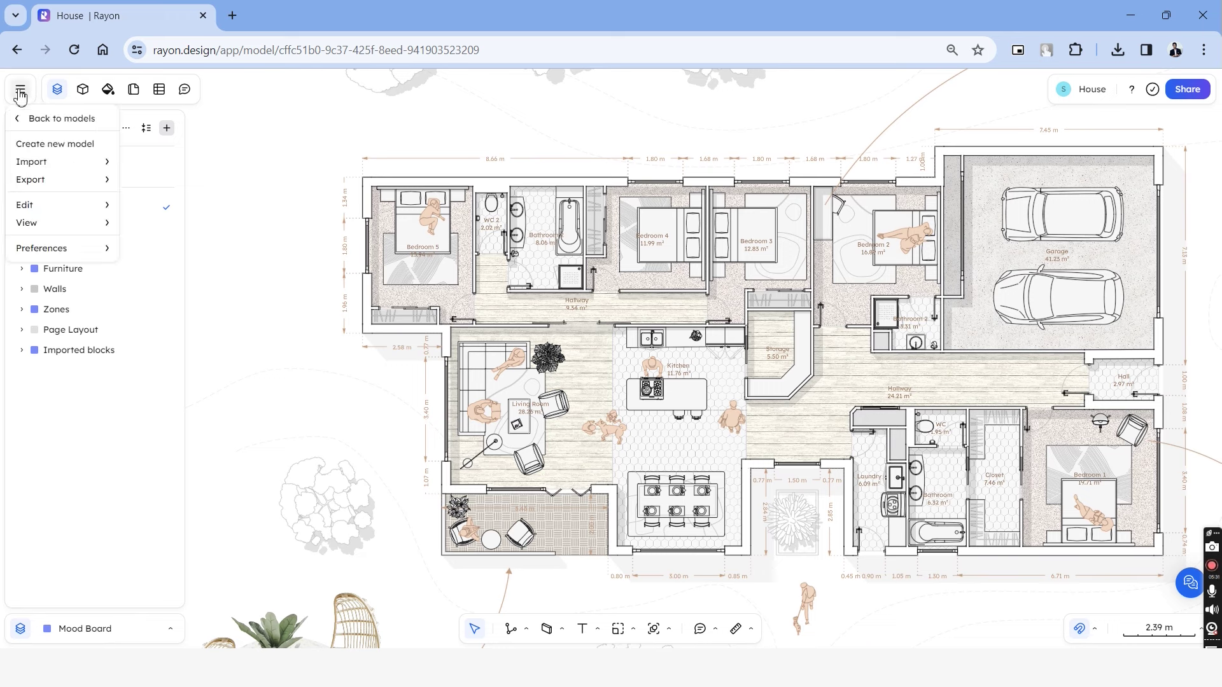
pyautogui.moveTo(102, 174)
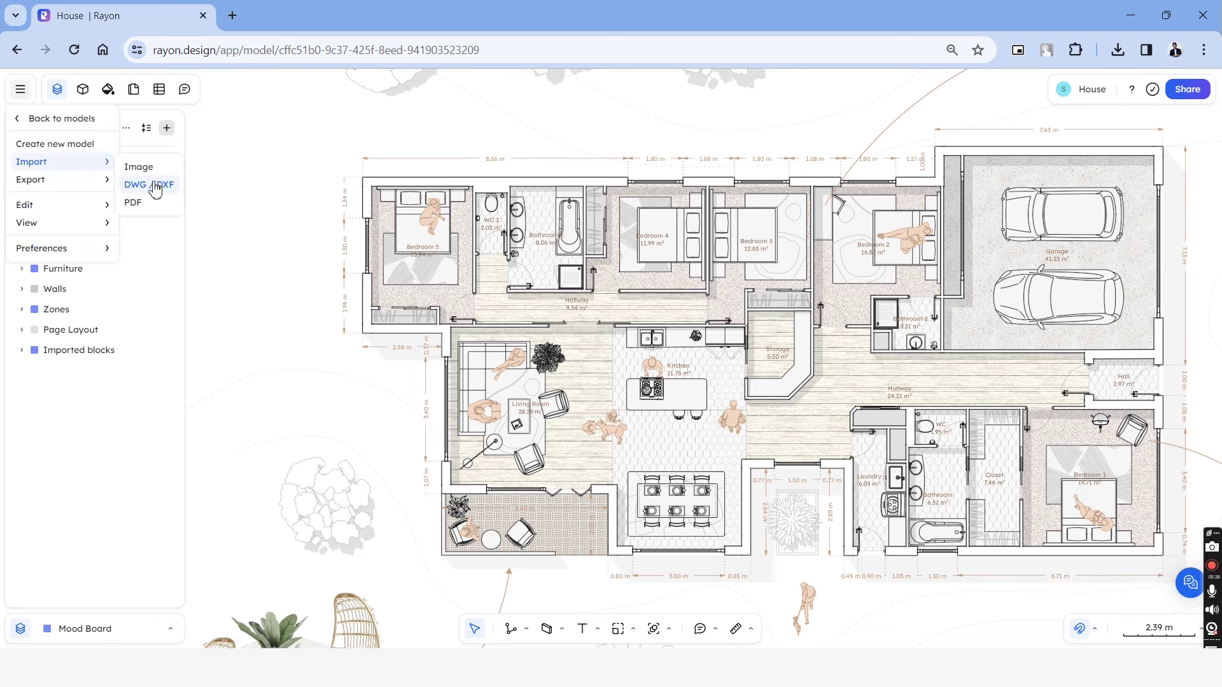
pyautogui.moveTo(66, 181)
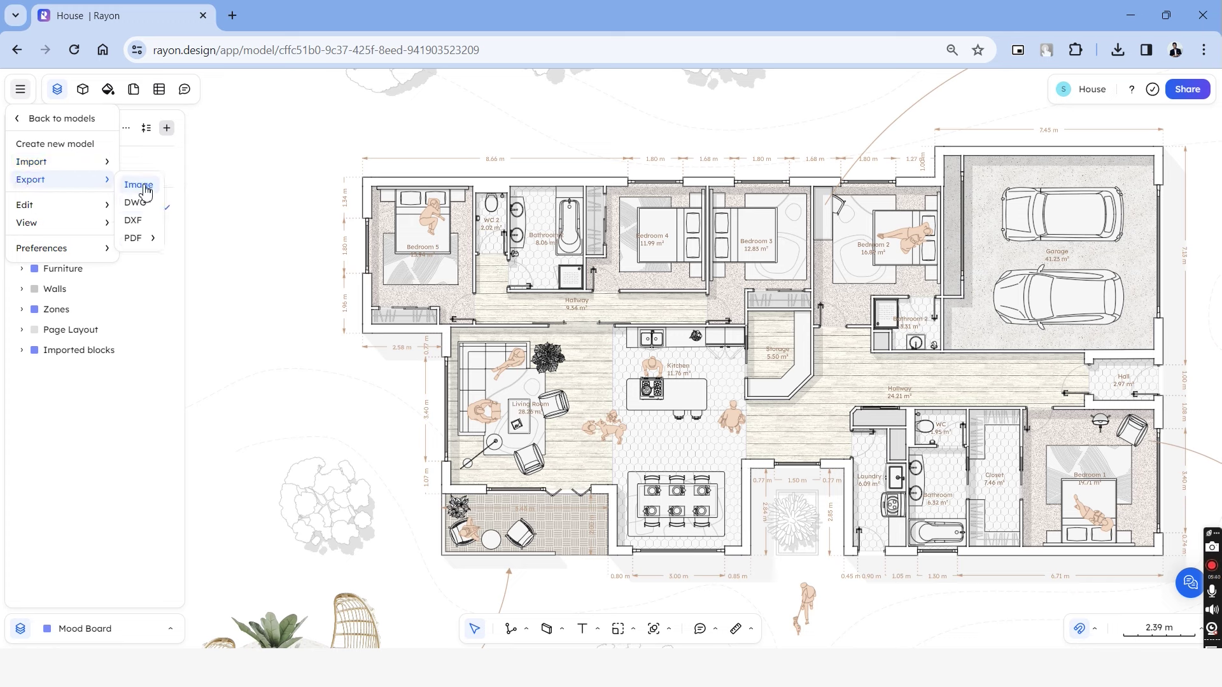
pyautogui.moveTo(69, 217)
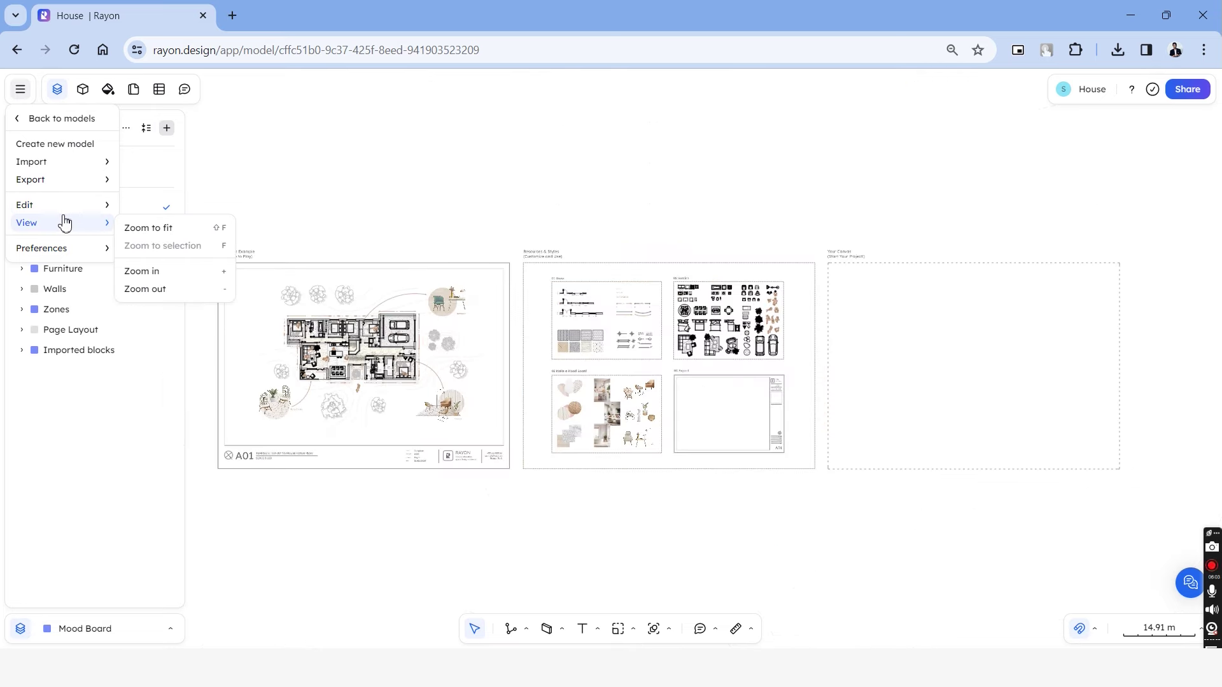
pyautogui.moveTo(67, 248)
pyautogui.moveTo(189, 302)
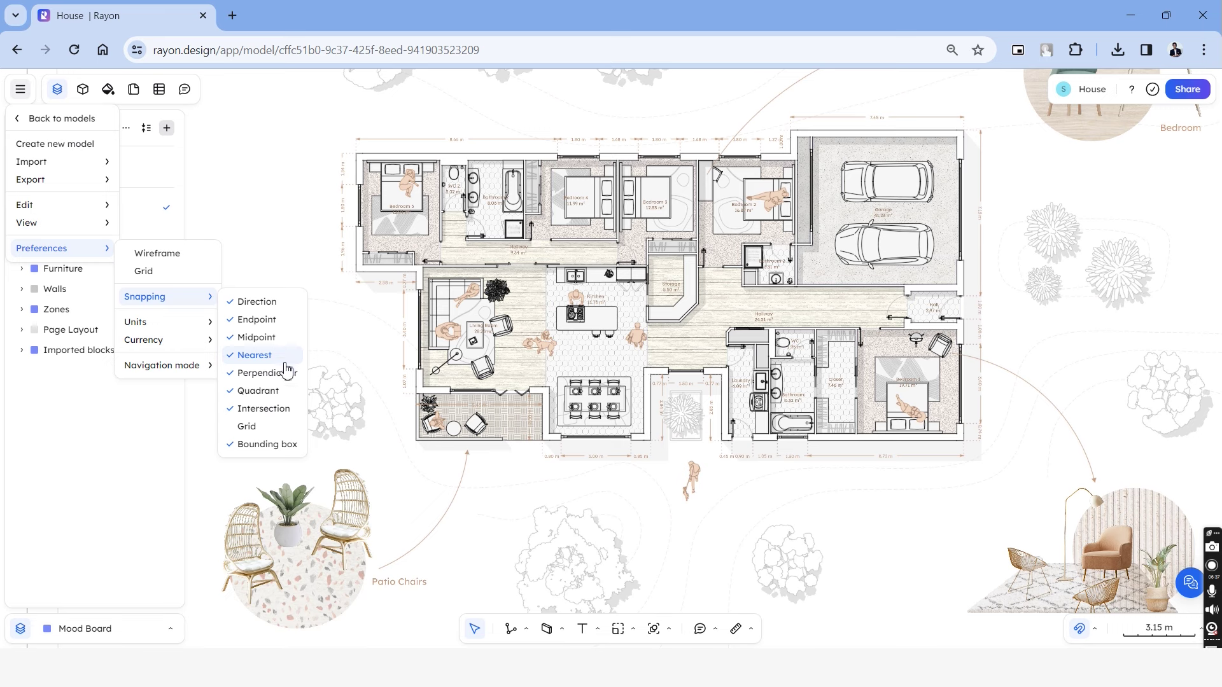
pyautogui.moveTo(210, 323)
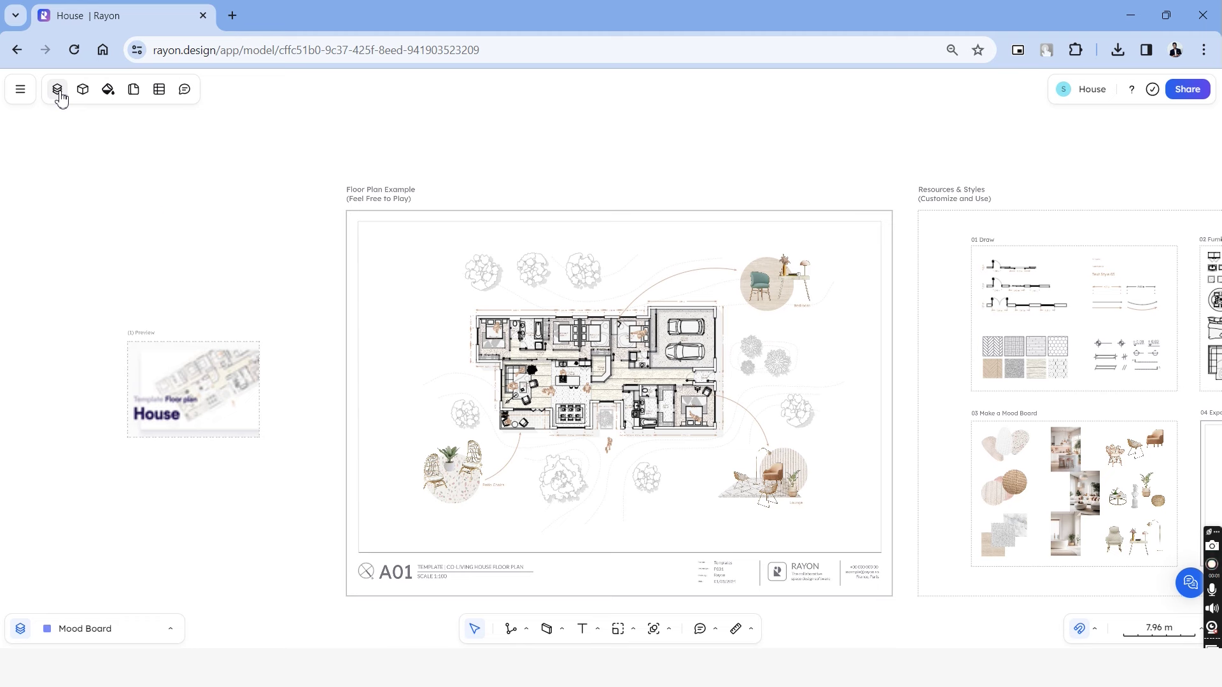
# In the Layers list, select the Walls layer's Path items through Wall 2 and try moving them
pyautogui.click(58, 89)
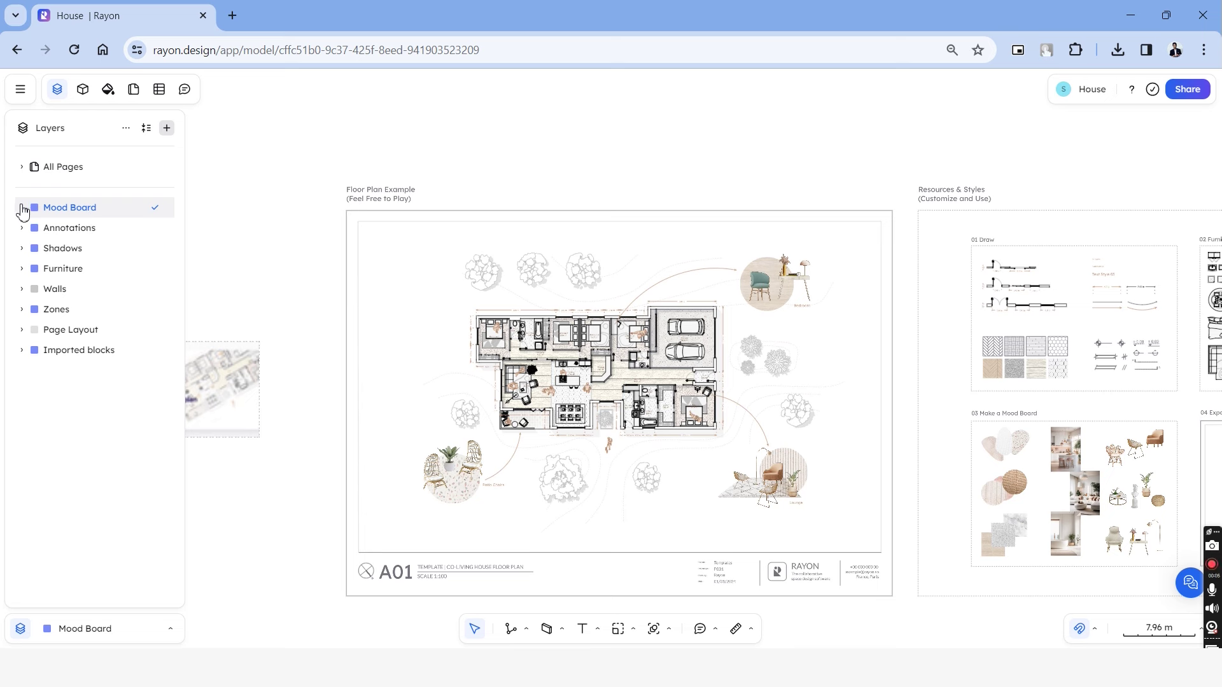
pyautogui.click(98, 215)
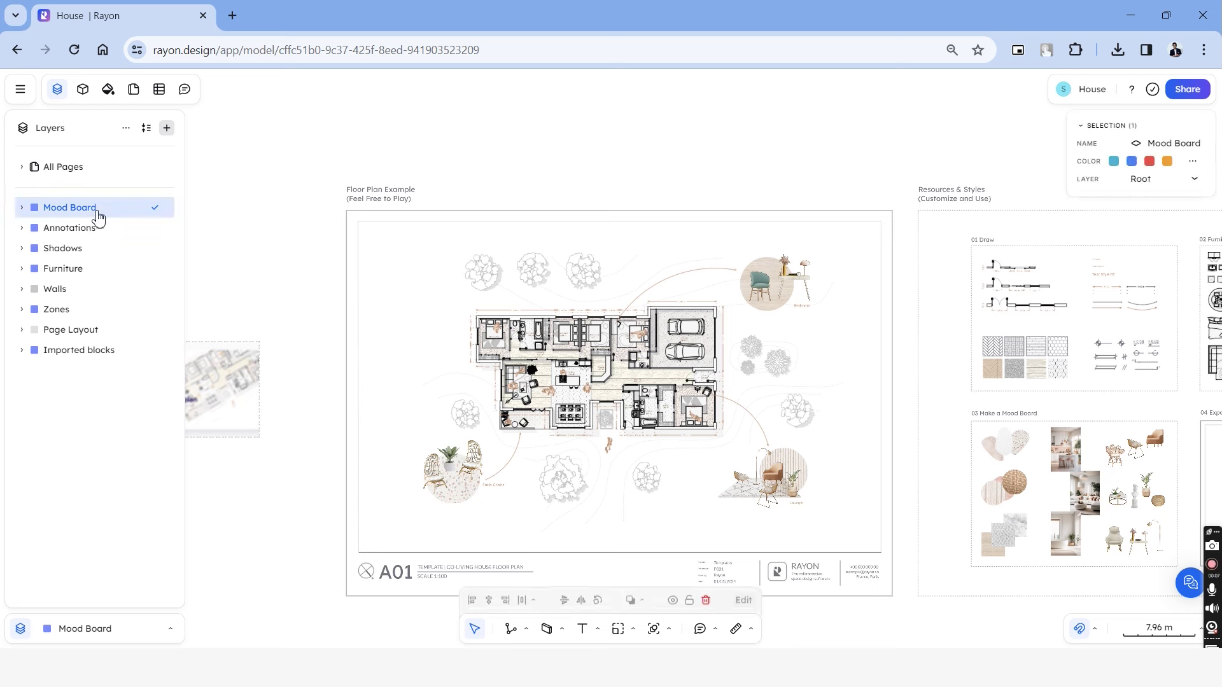
pyautogui.click(21, 289)
pyautogui.click(80, 309)
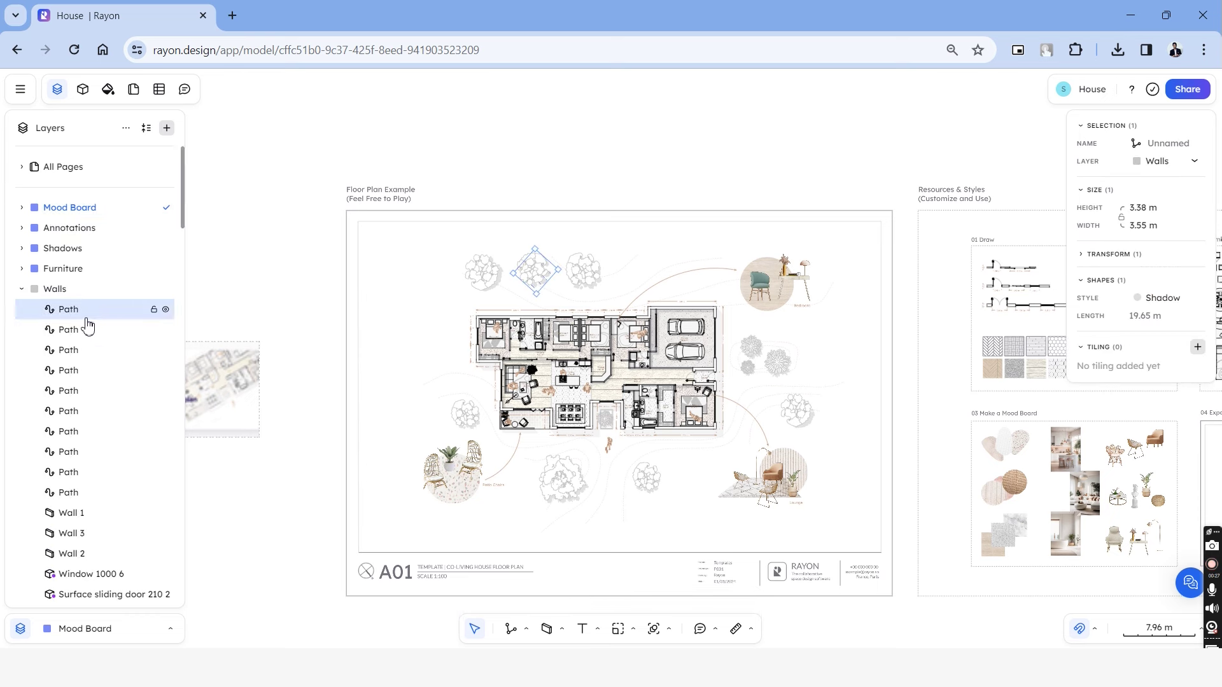
pyautogui.hotkey('ctrl', 'a')
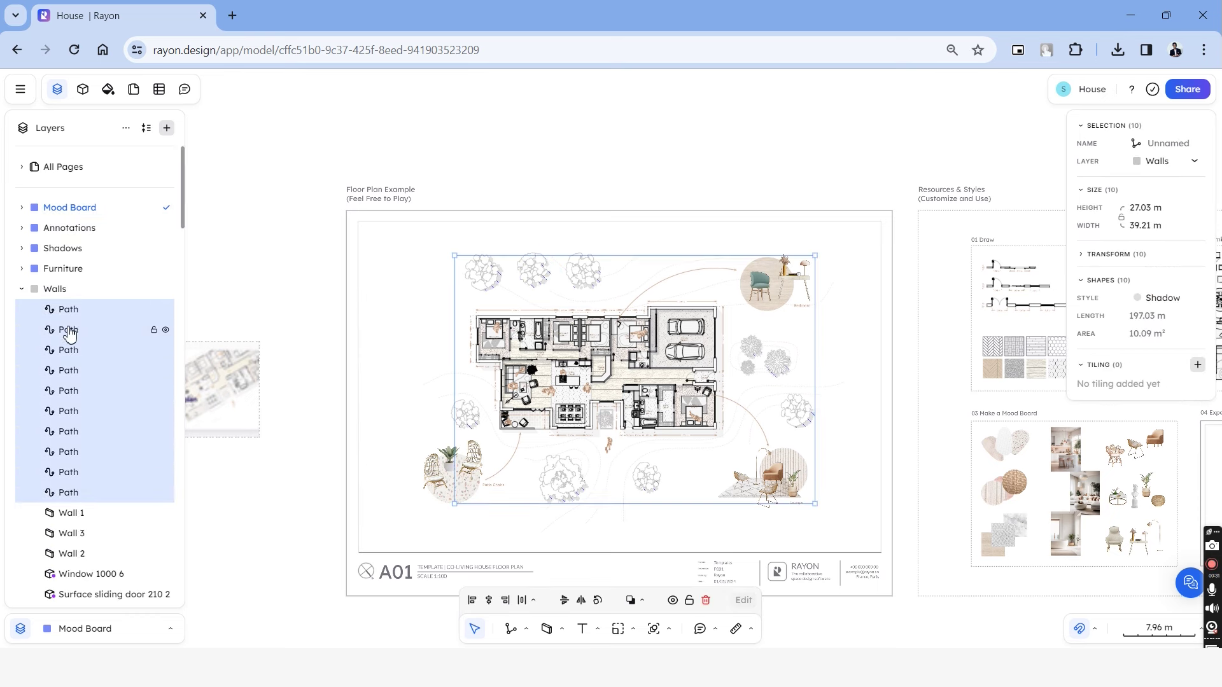
pyautogui.click(80, 315)
pyautogui.keyDown('shift'); pyautogui.click(81, 551); pyautogui.keyUp('shift')
pyautogui.moveTo(77, 333)
pyautogui.mouseDown()
pyautogui.moveTo(83, 292)
pyautogui.moveTo(79, 338)
pyautogui.moveTo(81, 328)
pyautogui.mouseUp()
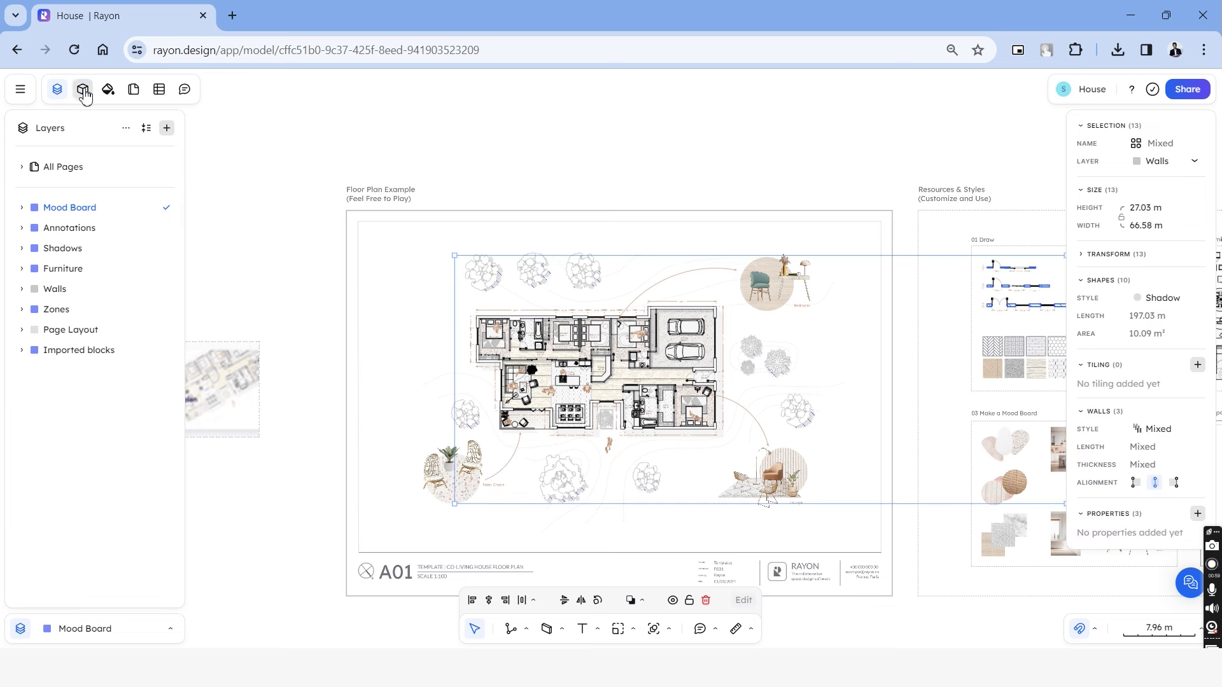
# Browse the built-in block Libraries, then return to the model's Blocks list
pyautogui.click(83, 90)
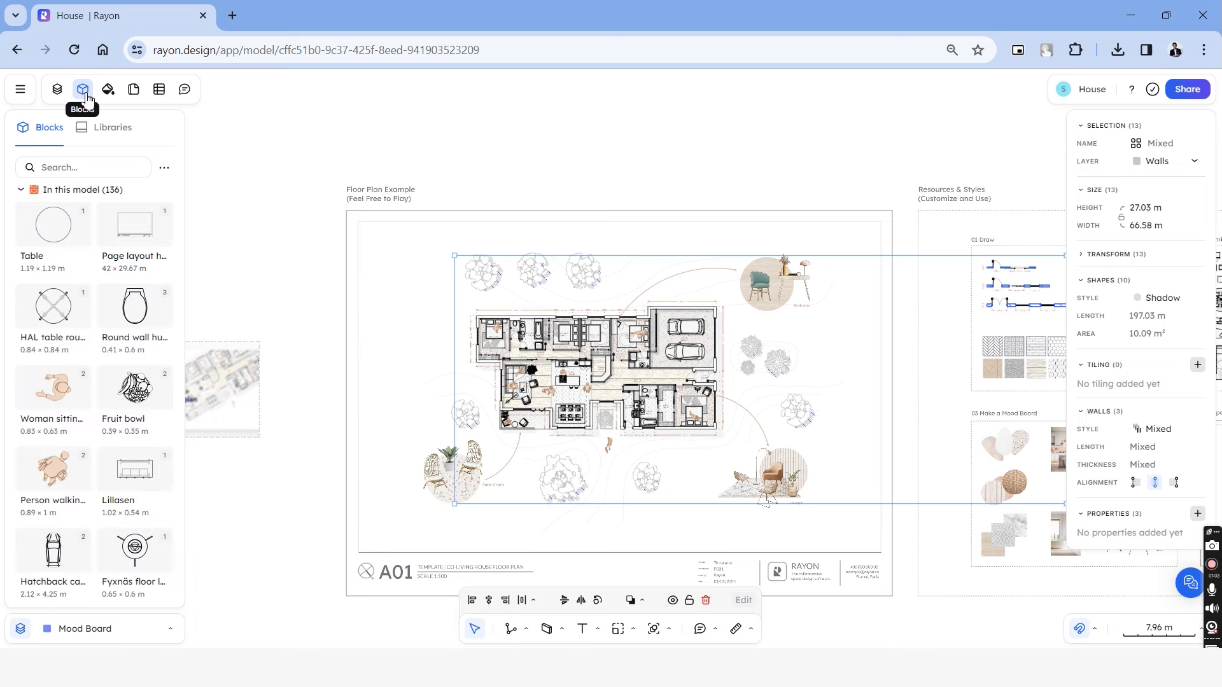
pyautogui.click(105, 127)
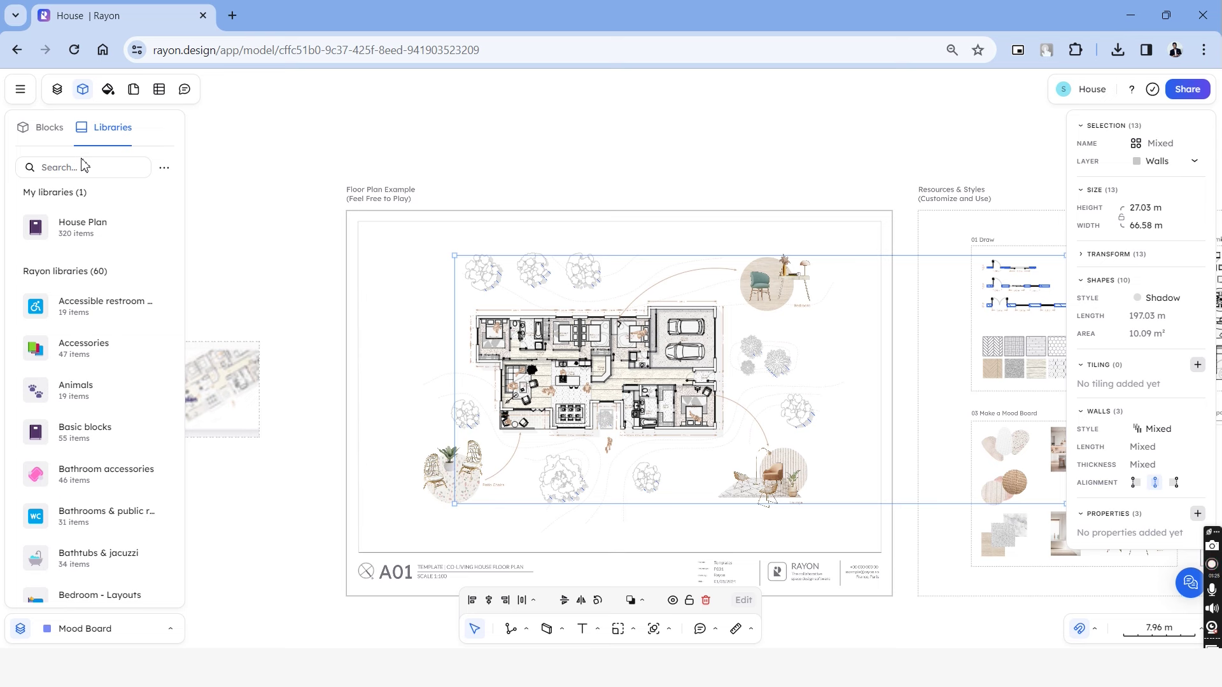
pyautogui.scroll(-6, 102, 349)
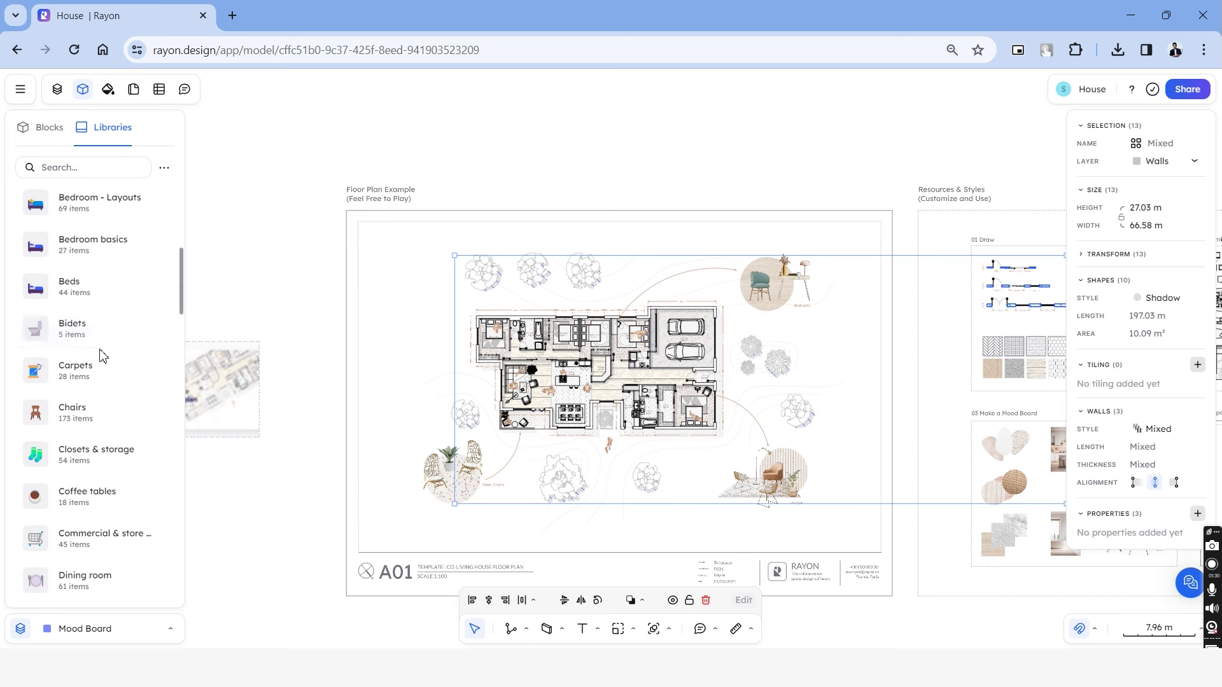
pyautogui.scroll(6, 101, 355)
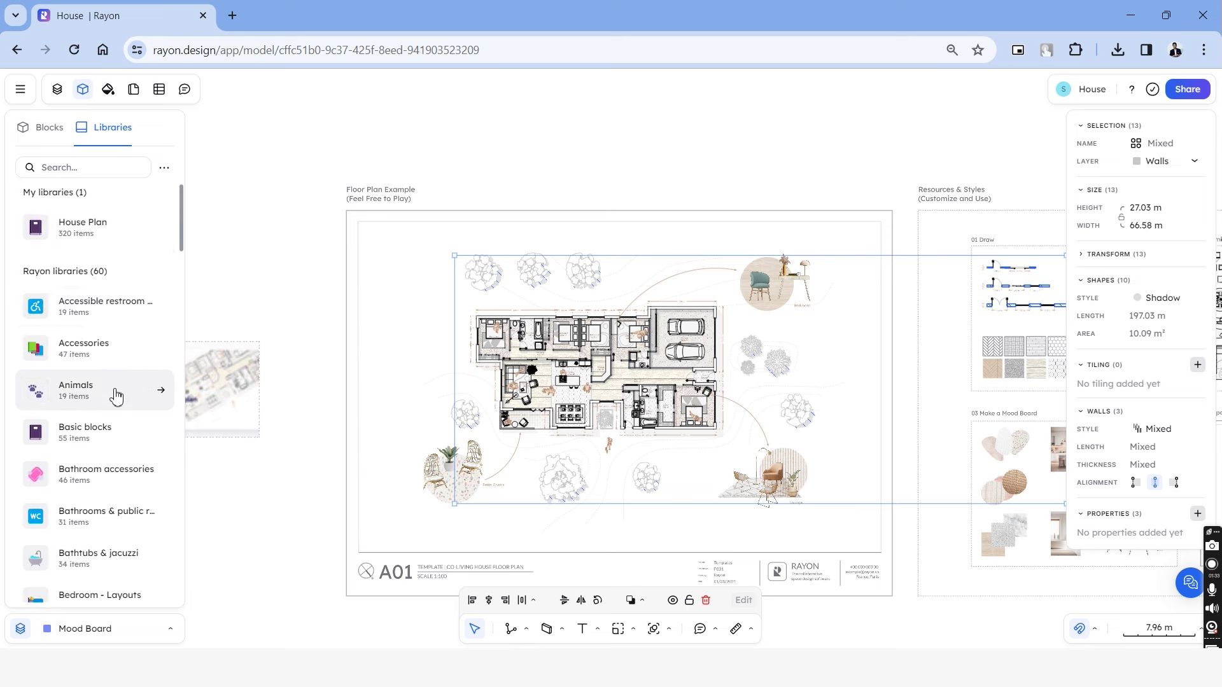
pyautogui.scroll(-3, 116, 407)
pyautogui.click(83, 90)
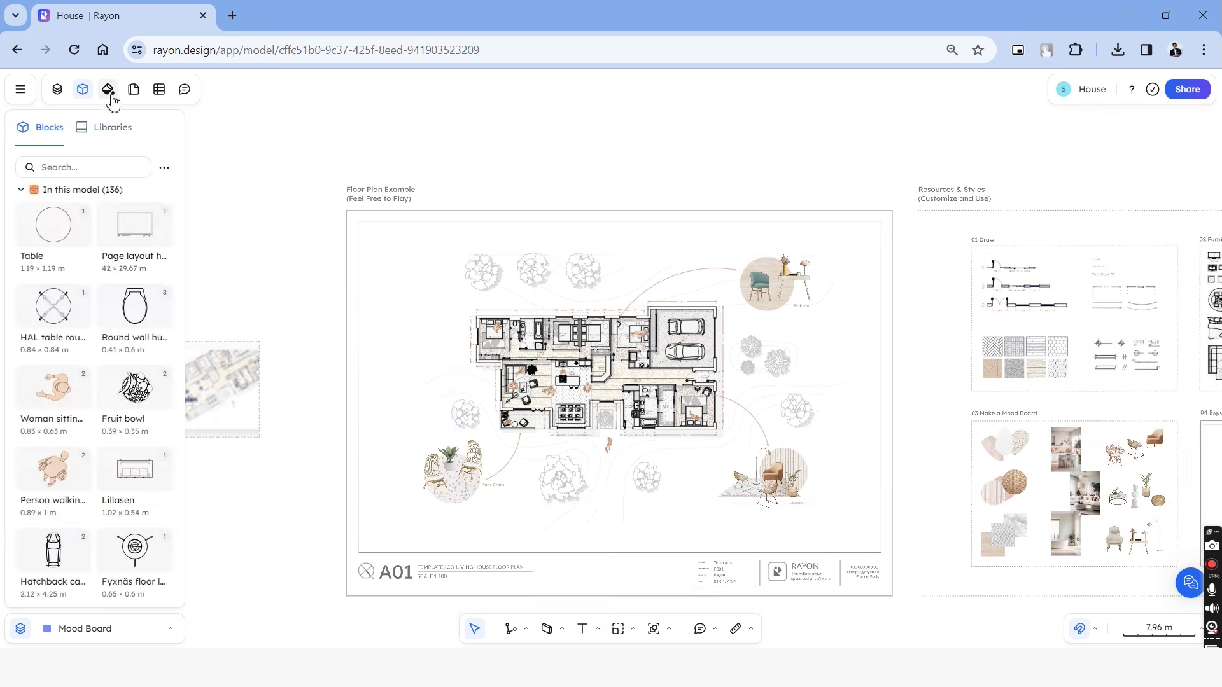
# Edit the Trees style's fill, trying a dark colour before settling on white
pyautogui.click(106, 90)
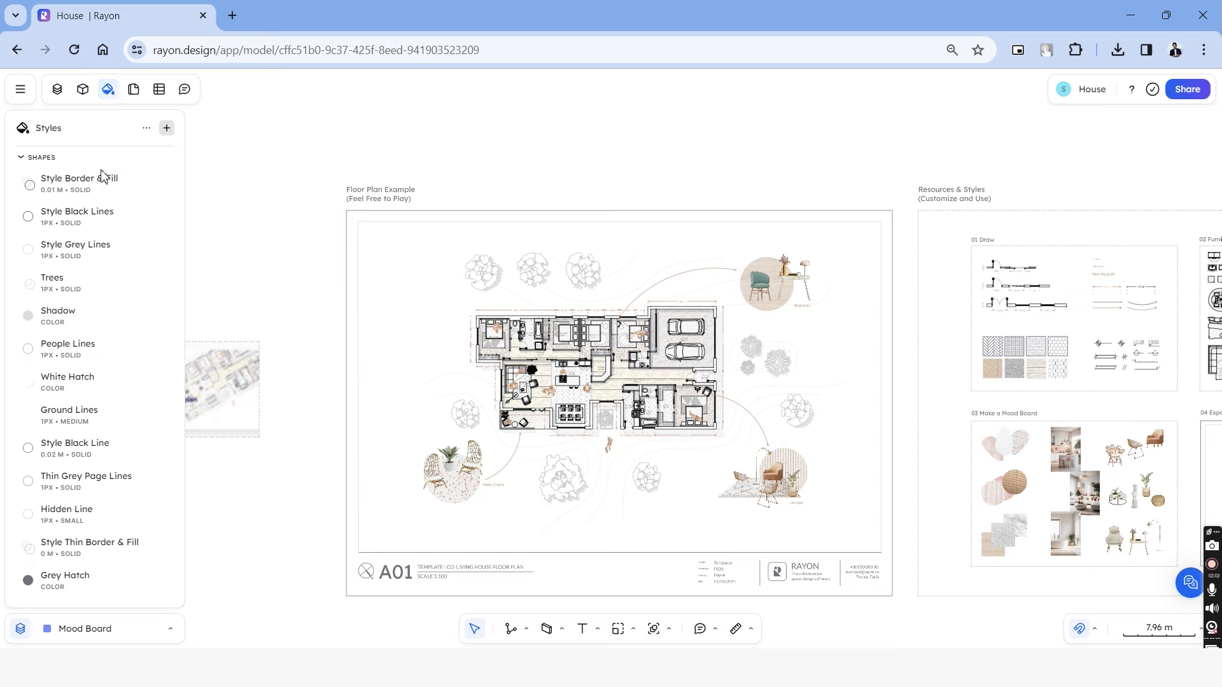
pyautogui.scroll(-2, 383, 375)
pyautogui.click(145, 283)
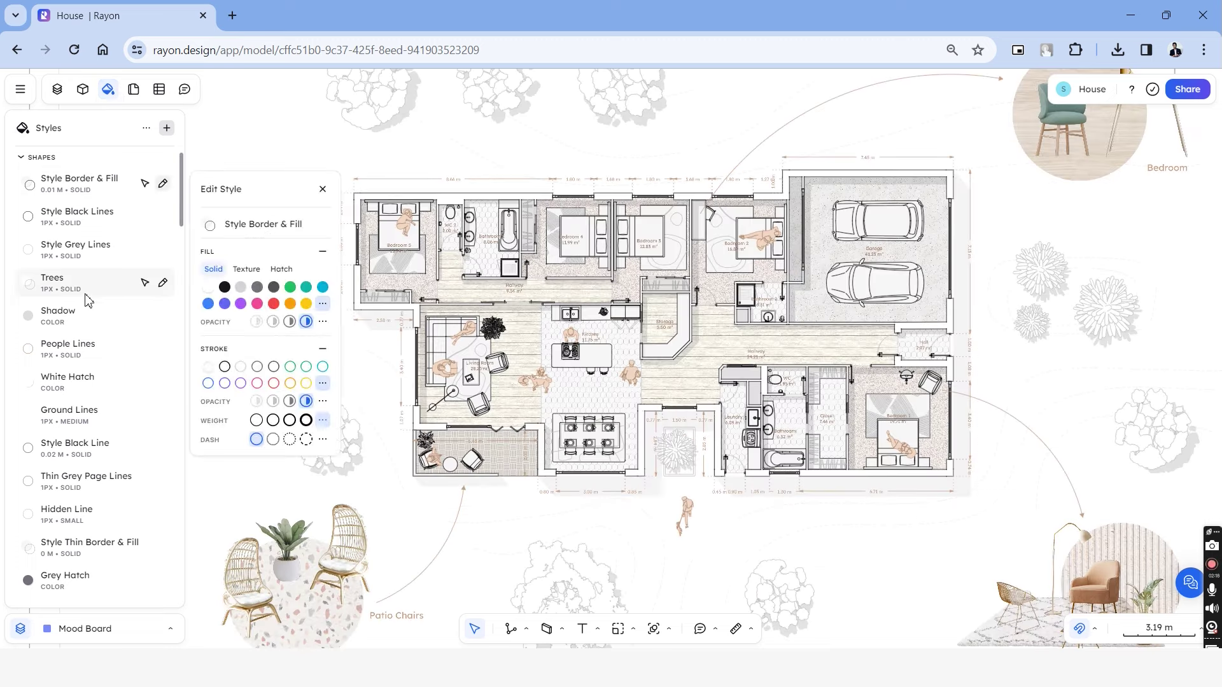
pyautogui.click(162, 283)
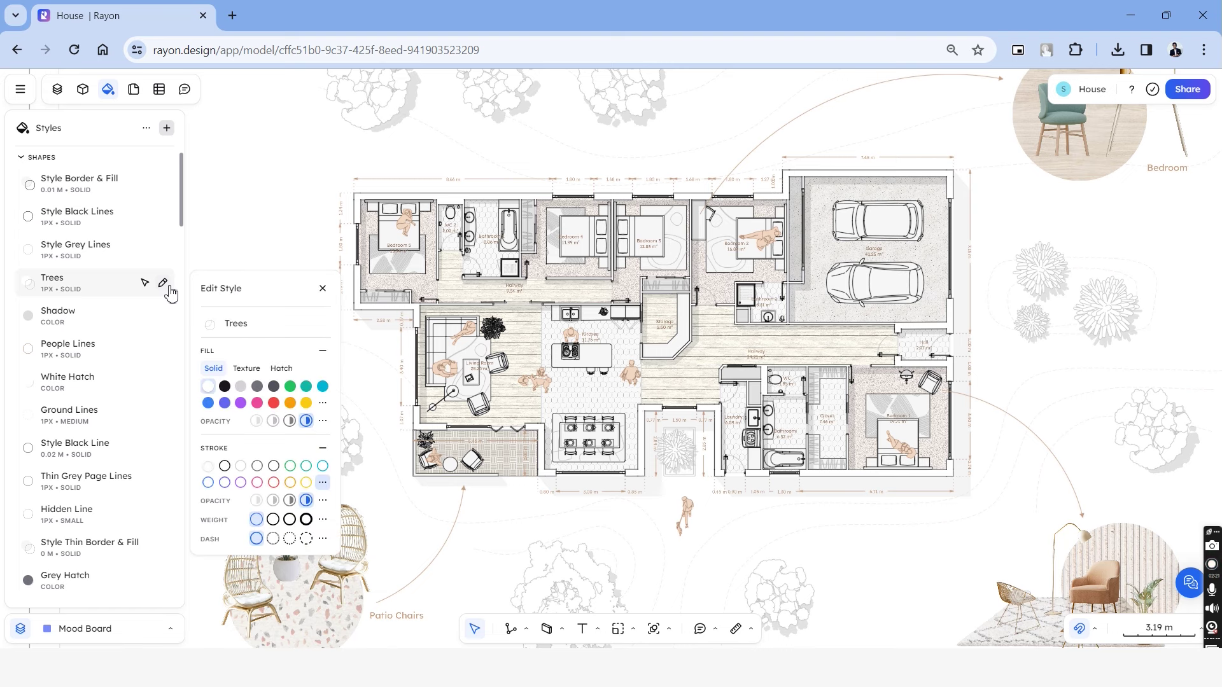
pyautogui.click(225, 386)
pyautogui.scroll(-5, 389, 339)
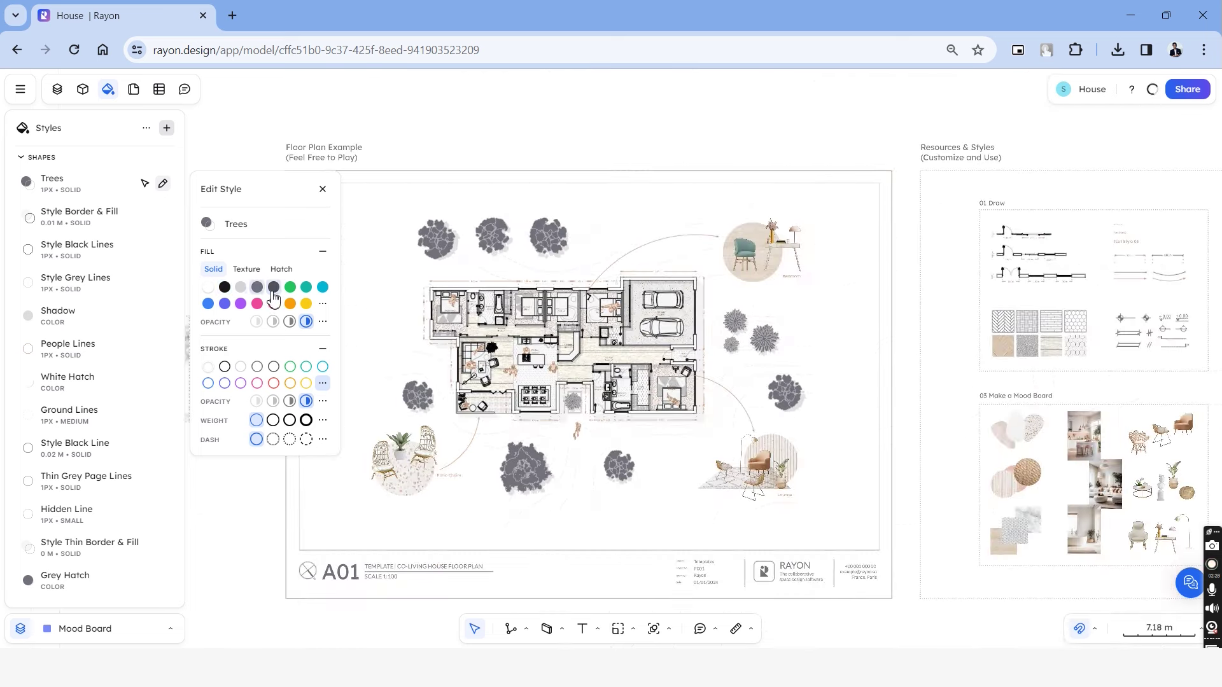
pyautogui.click(208, 287)
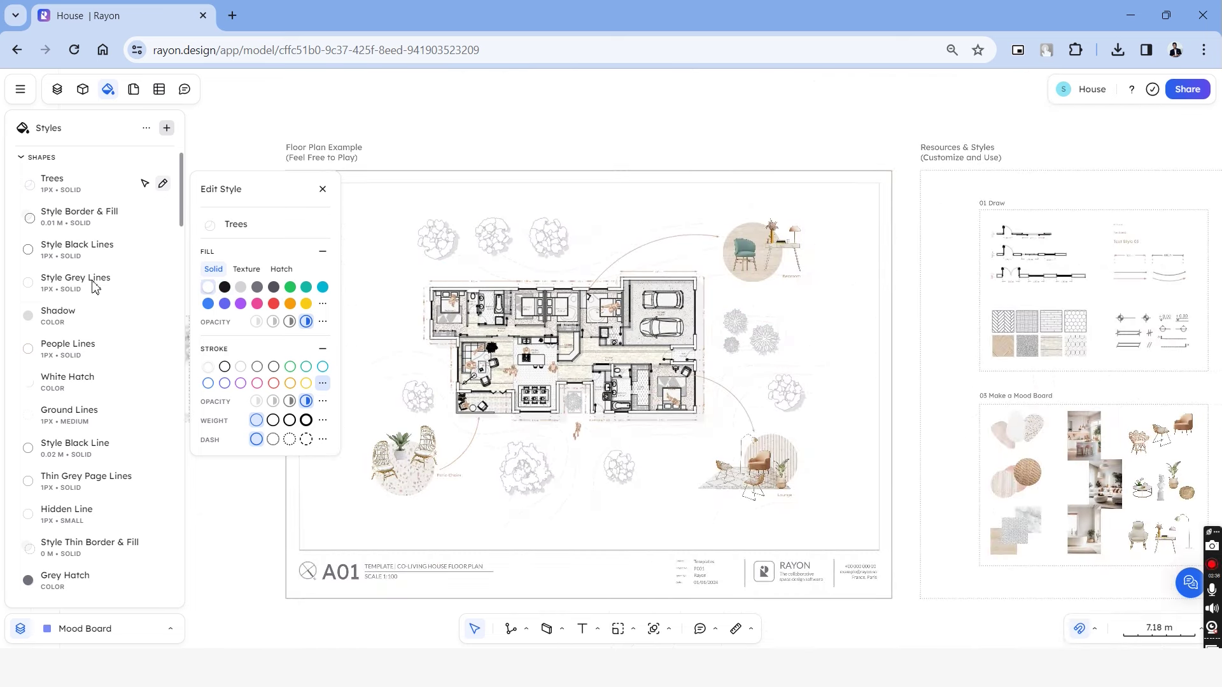
pyautogui.click(146, 316)
# Open the room names and areas schedule from Pages and jump to one of its rows on the plan
pyautogui.click(133, 90)
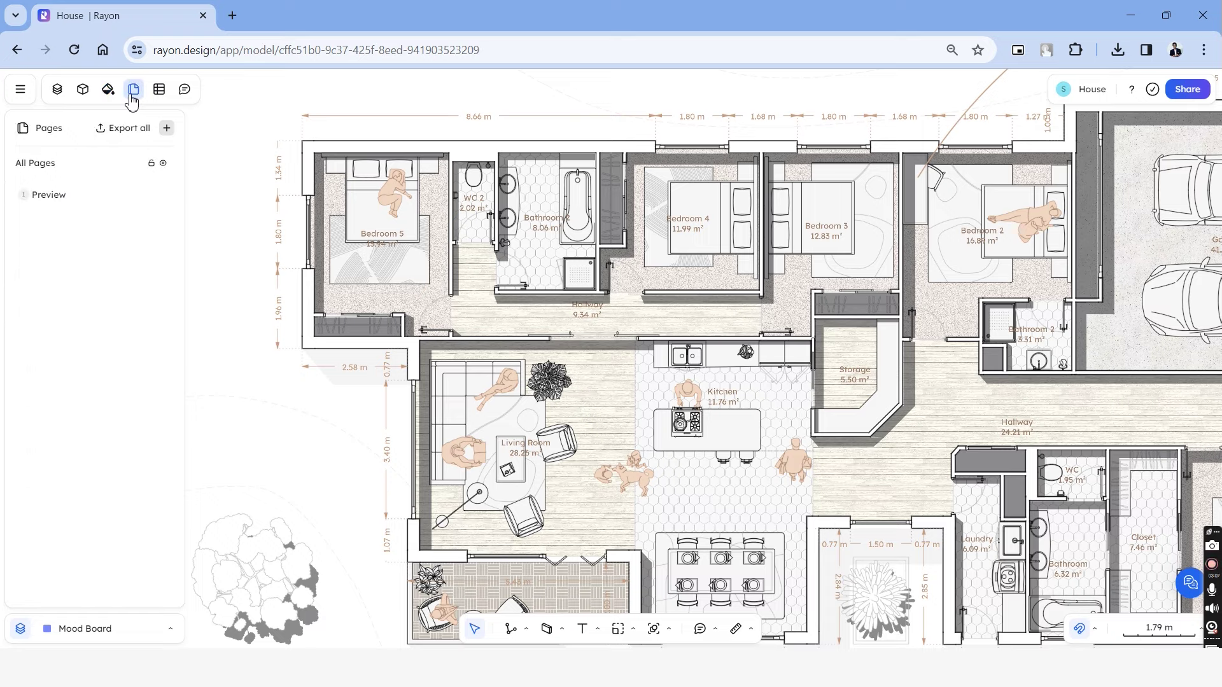
pyautogui.scroll(-5, 378, 310)
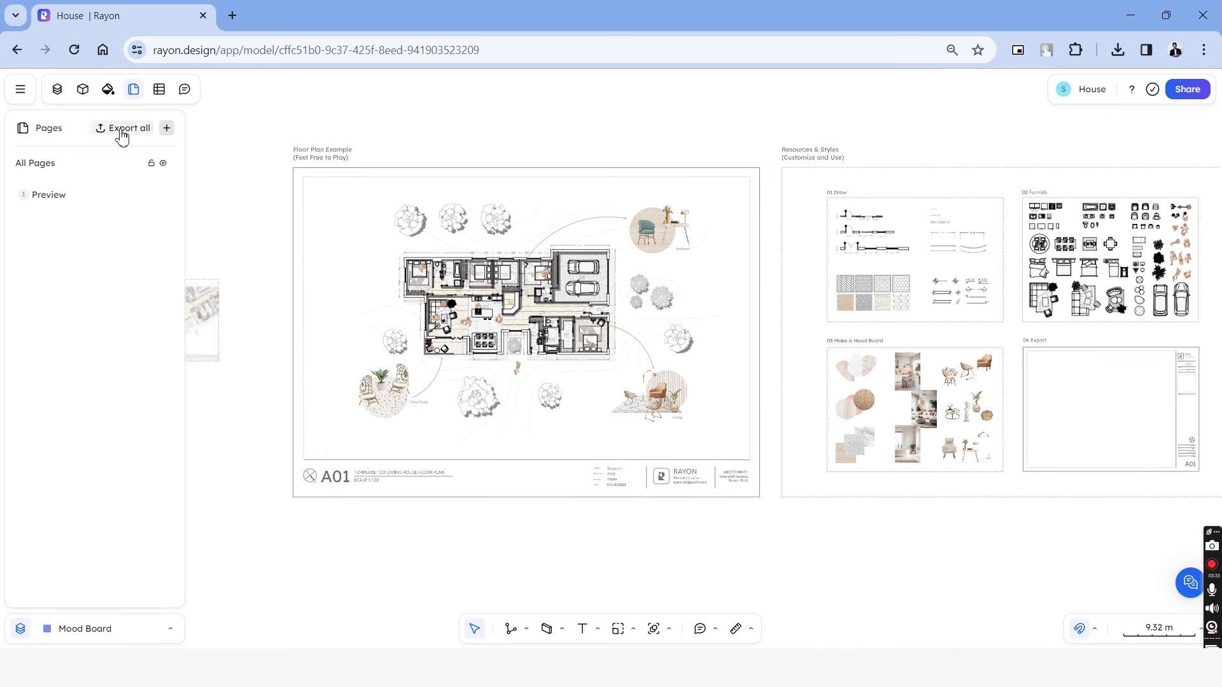
pyautogui.click(158, 91)
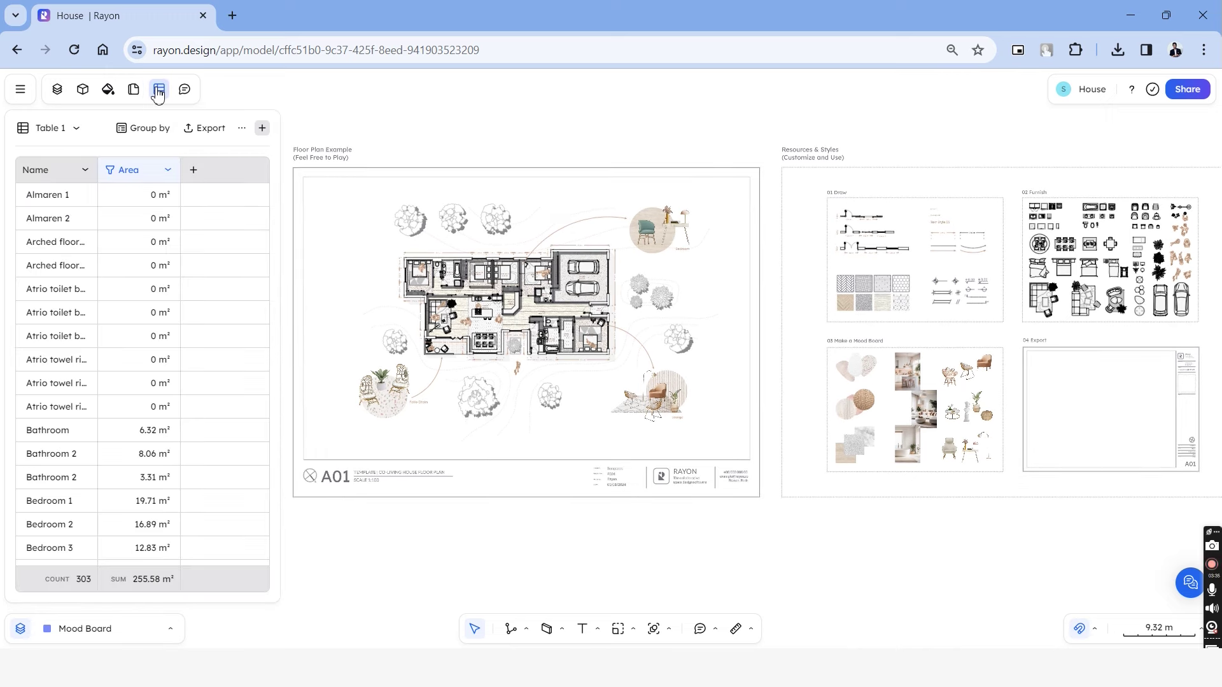
pyautogui.click(247, 245)
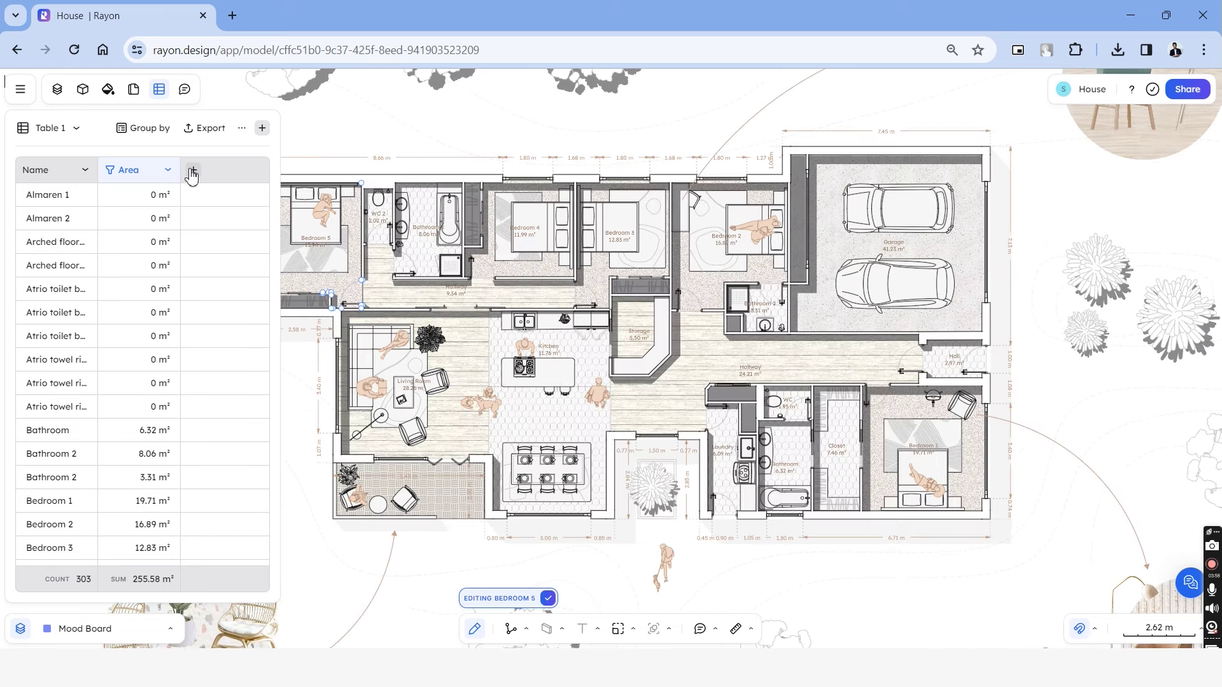
# Dismiss the add-column menu without adding a column, then bring up the schedule's export options
pyautogui.click(192, 170)
pyautogui.click(222, 160)
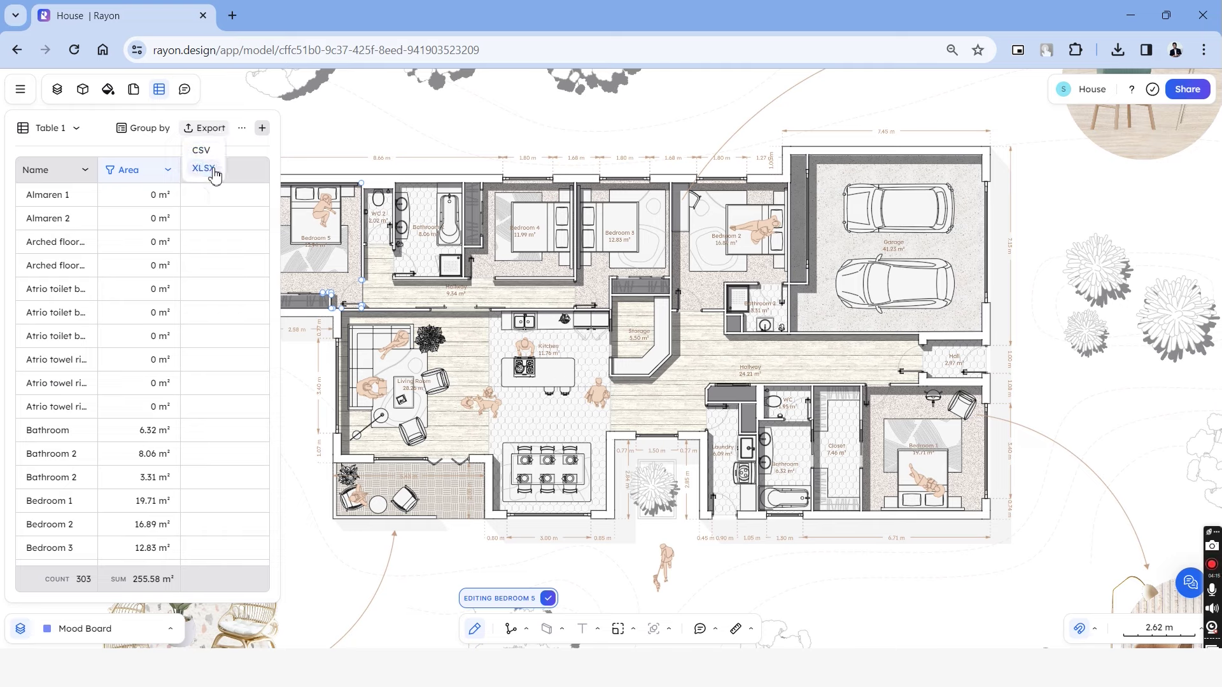
pyautogui.click(204, 168)
pyautogui.click(185, 89)
# Post the comment "Change the carpet design" pinned on Bedroom 4, discarding a first draft pin
pyautogui.click(262, 367)
pyautogui.click(167, 127)
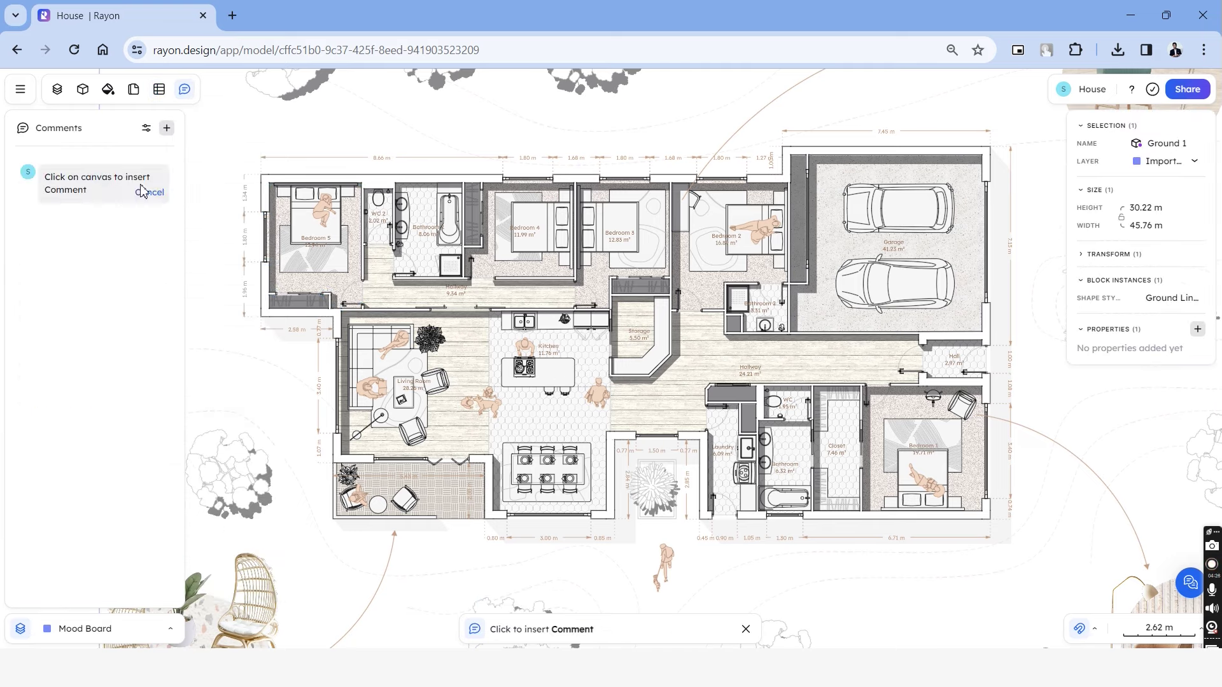
pyautogui.click(501, 132)
pyautogui.click(129, 190)
pyautogui.click(508, 226)
pyautogui.write('Change the carpet design')
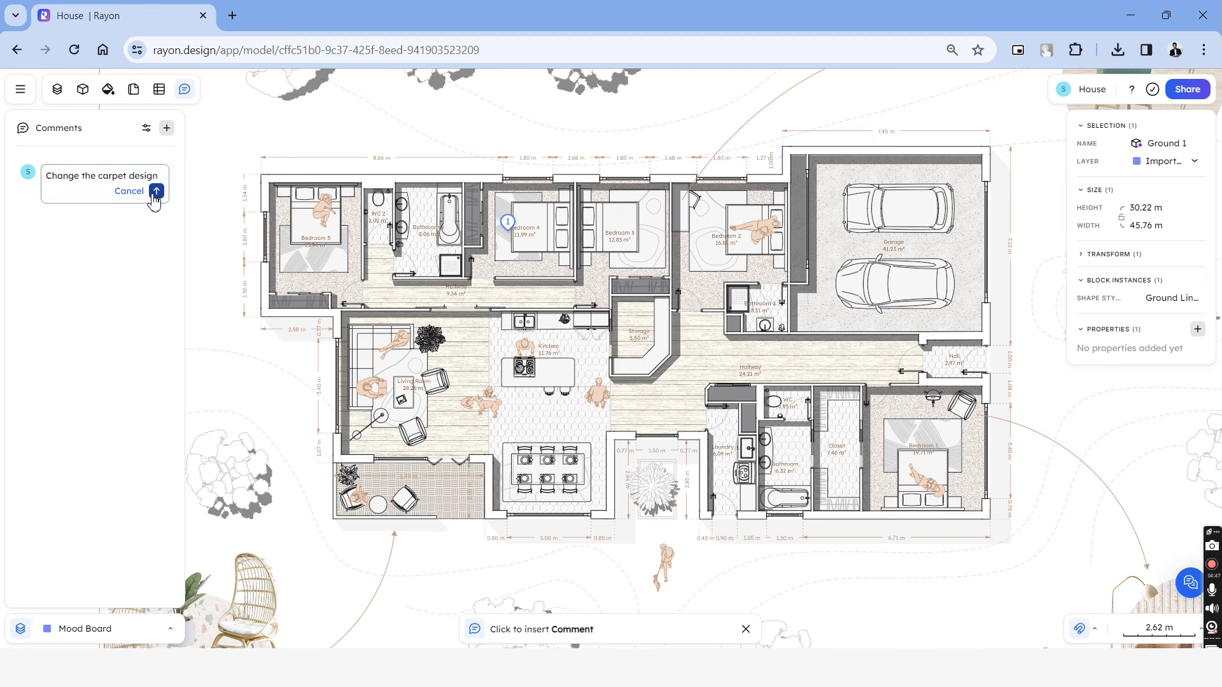
pyautogui.click(156, 191)
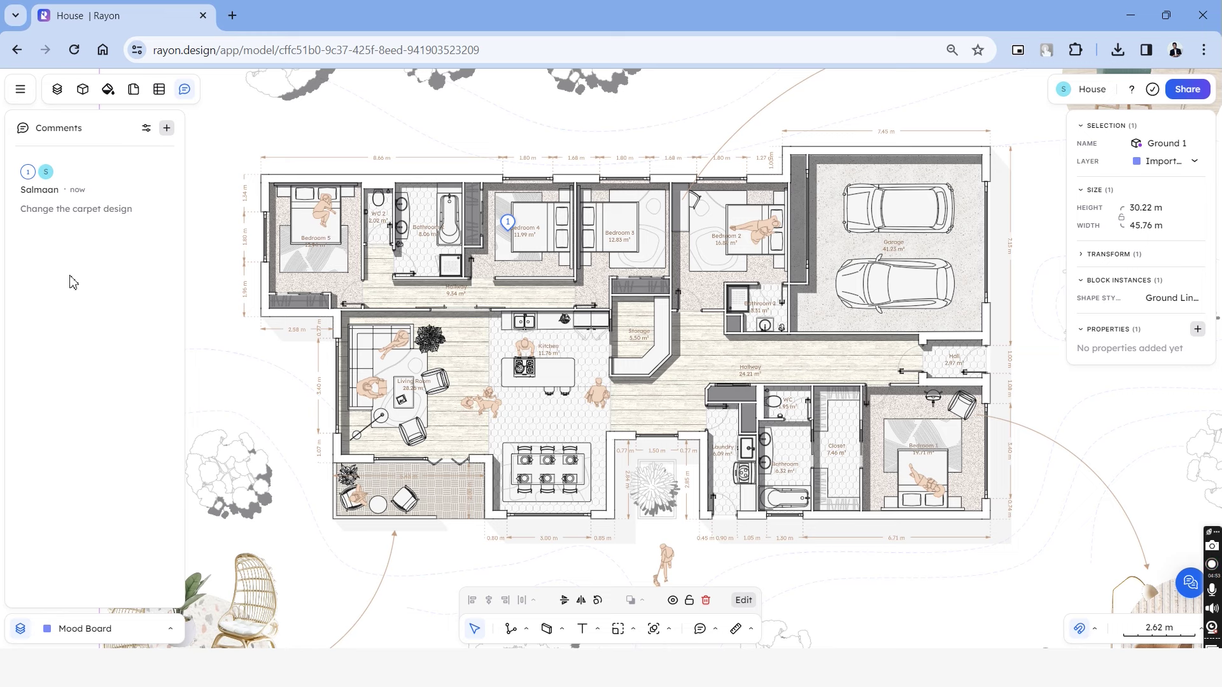
# Open the comment thread, view the model's Share settings, then close them
pyautogui.click(95, 201)
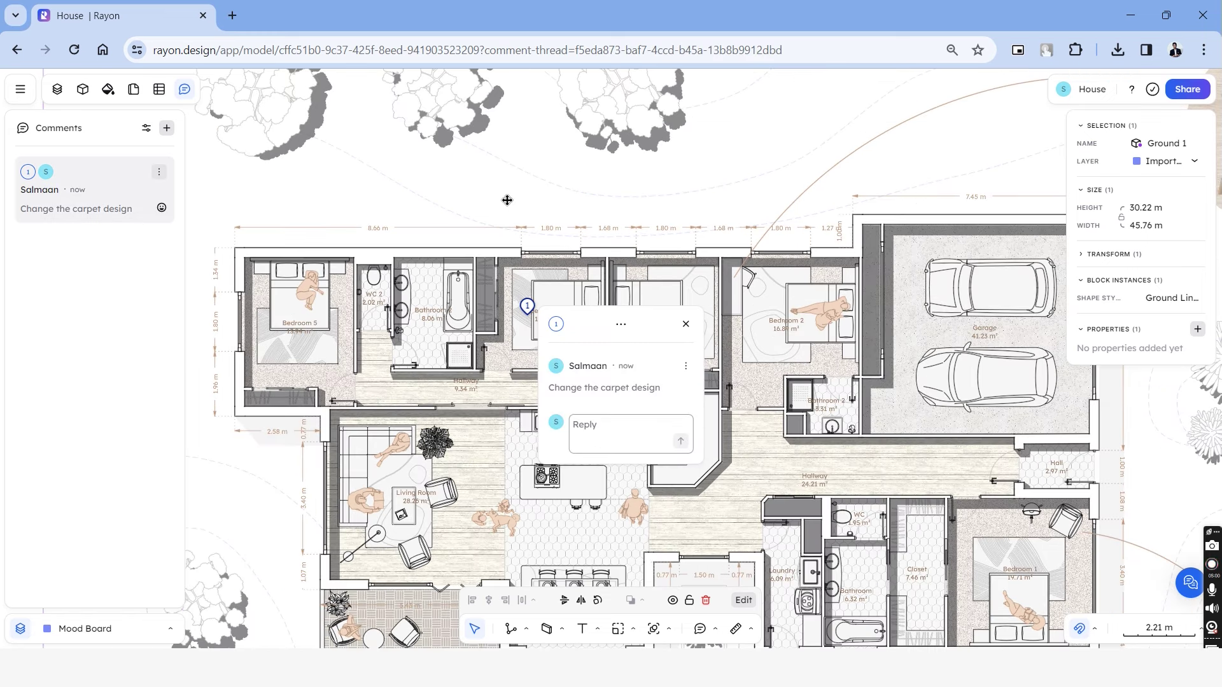
pyautogui.click(1184, 91)
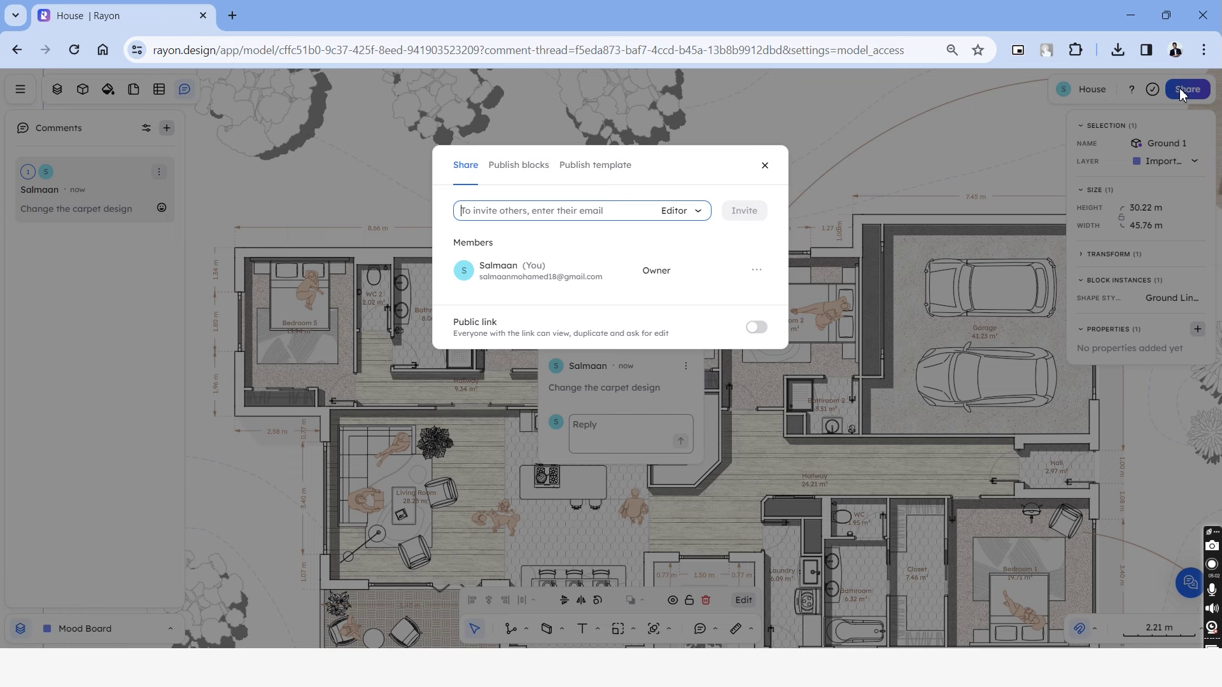
pyautogui.click(398, 369)
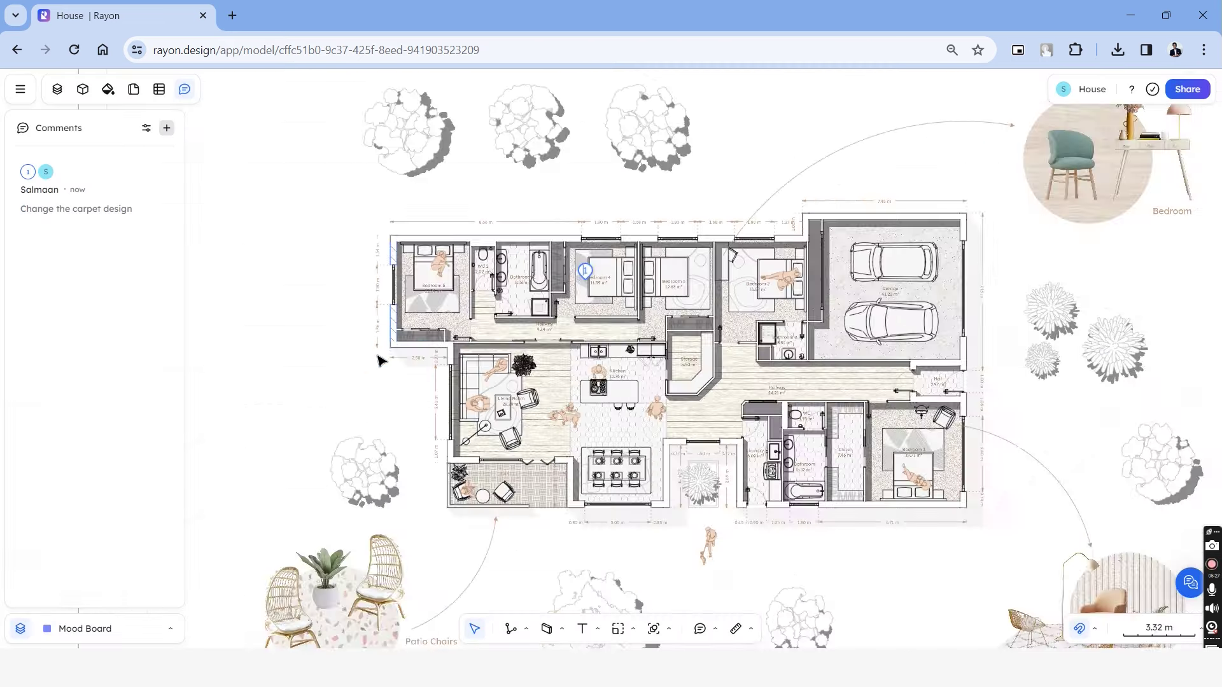
pyautogui.scroll(5, 407, 357)
pyautogui.scroll(3, 385, 360)
pyautogui.click(375, 344)
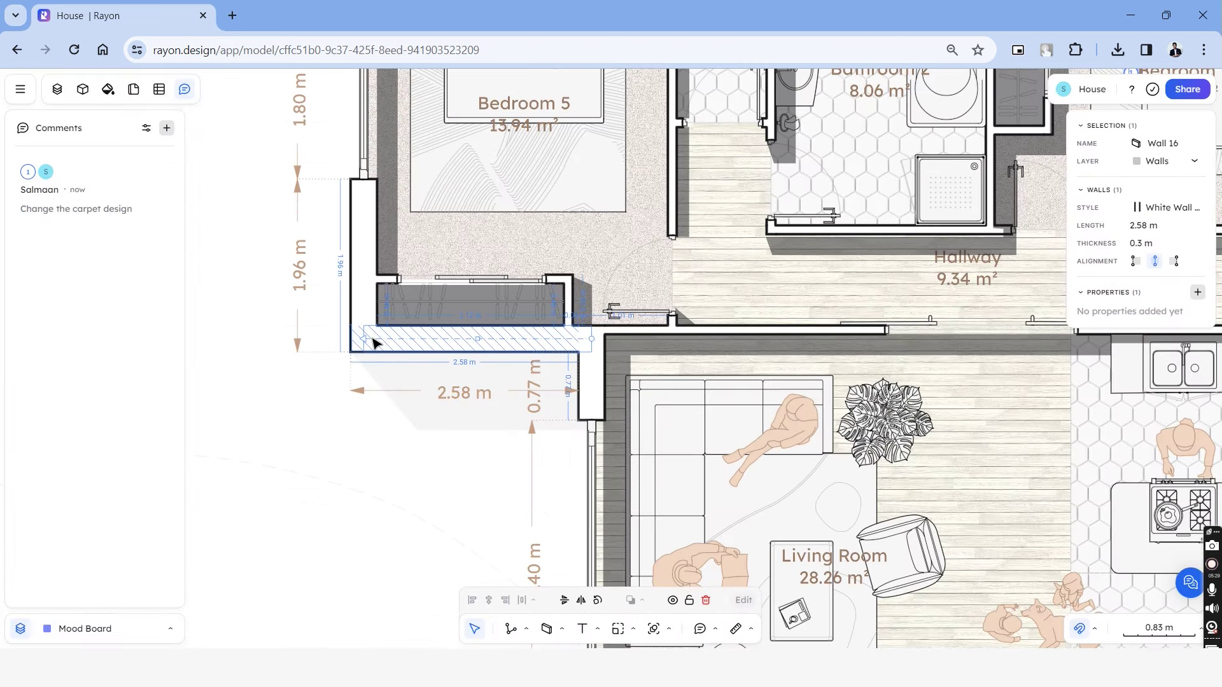
pyautogui.click(367, 321)
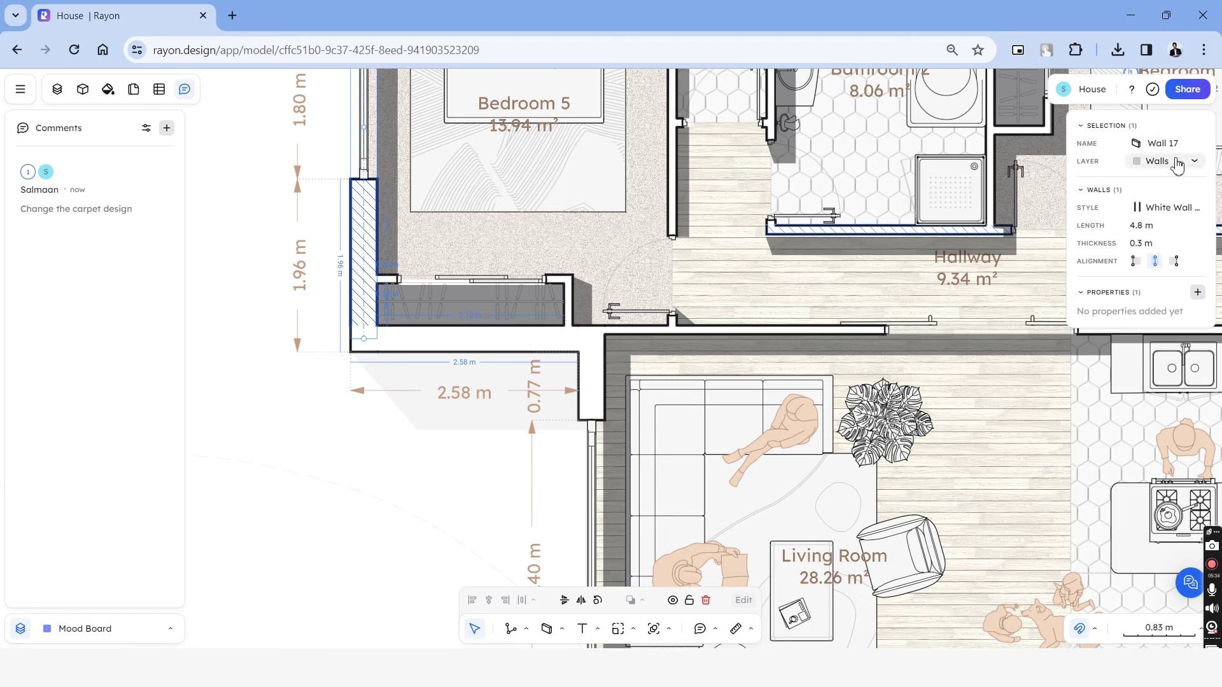
pyautogui.click(1187, 212)
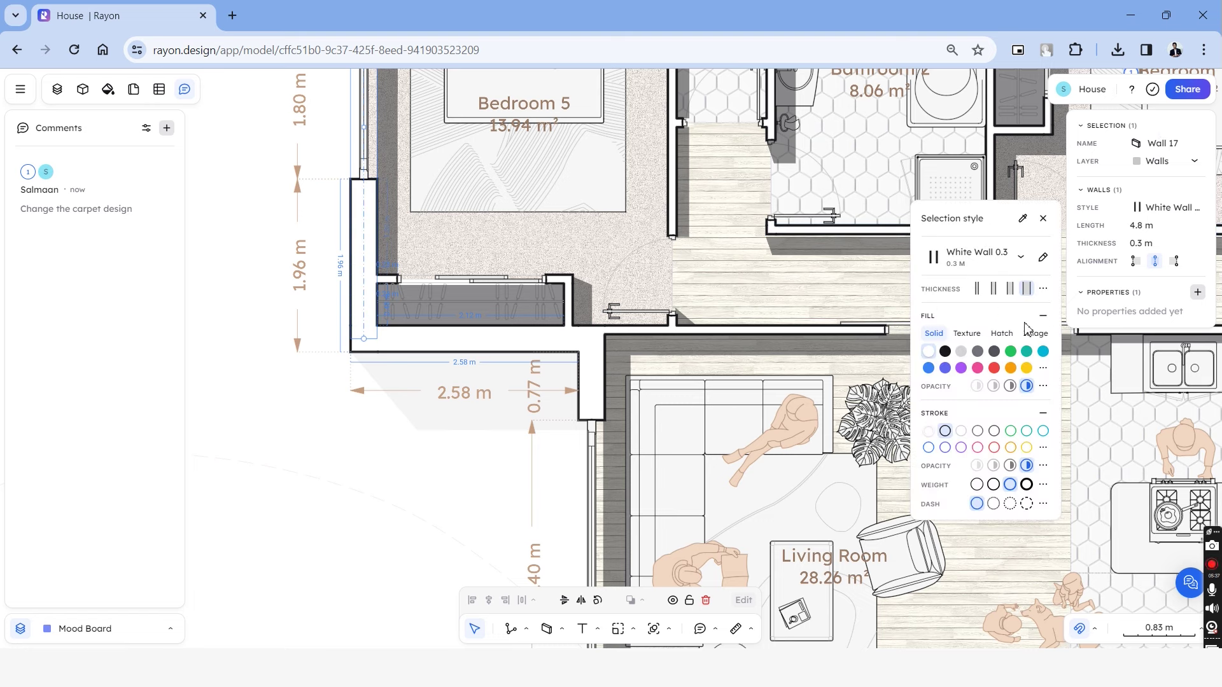
pyautogui.click(996, 354)
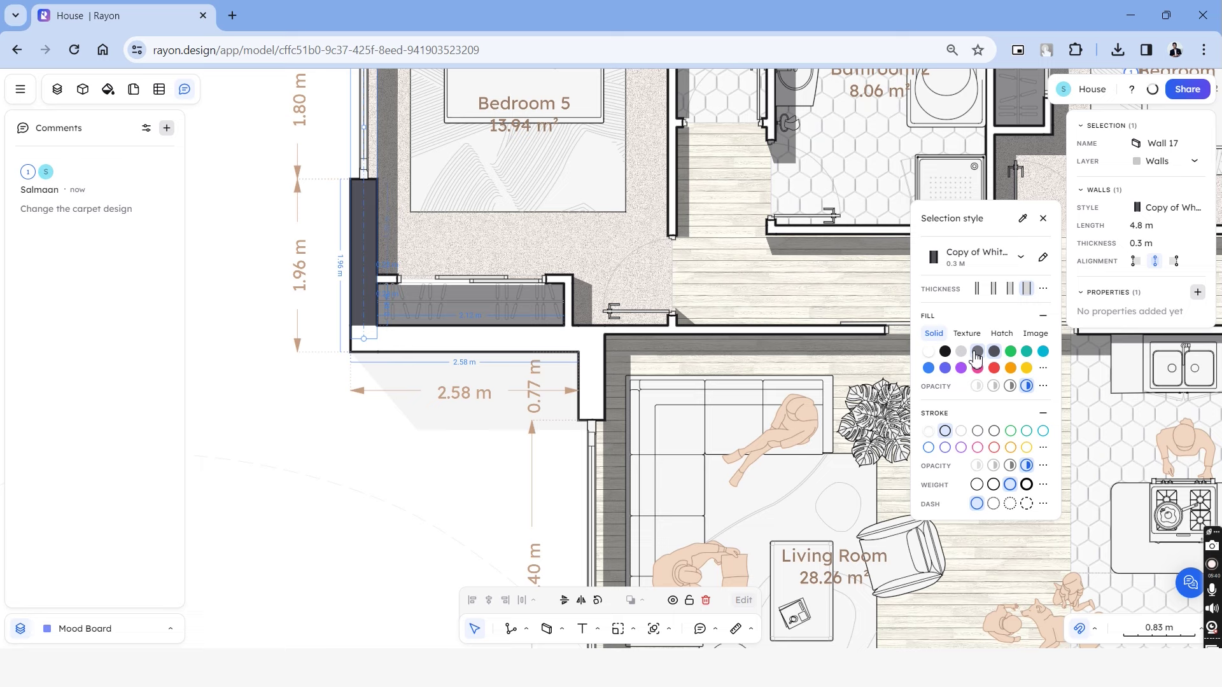
pyautogui.click(334, 395)
pyautogui.click(364, 255)
pyautogui.press('Escape')
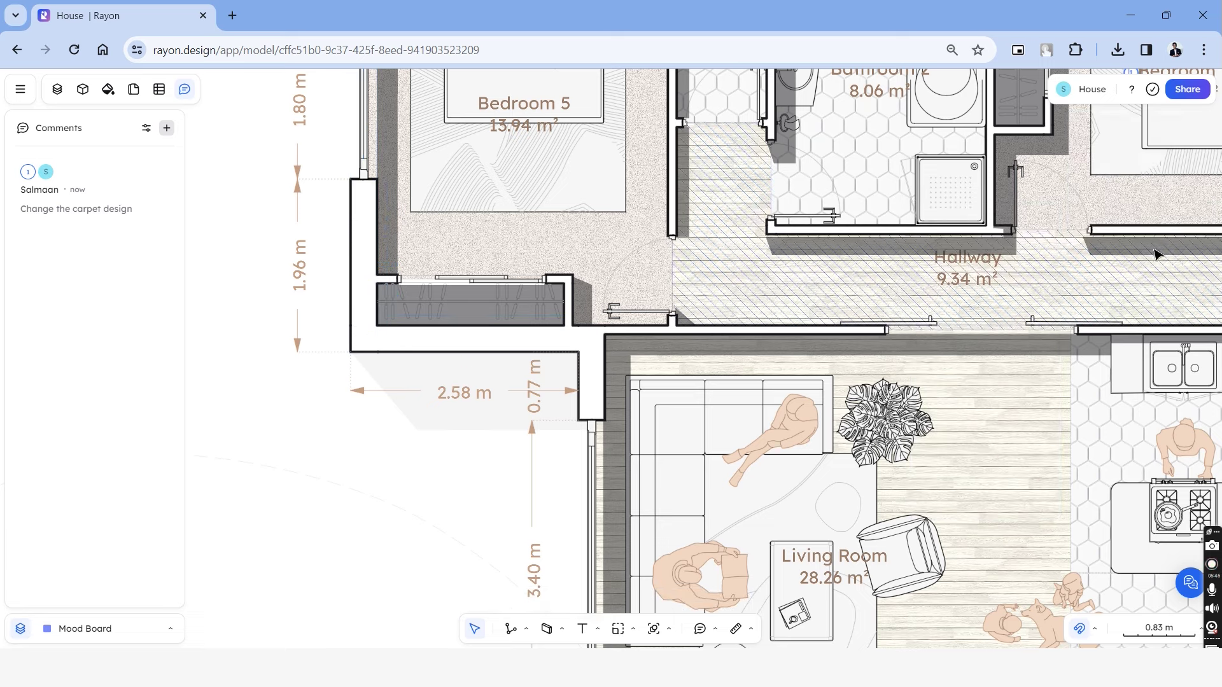
pyautogui.hotkey('ctrl', 'z')
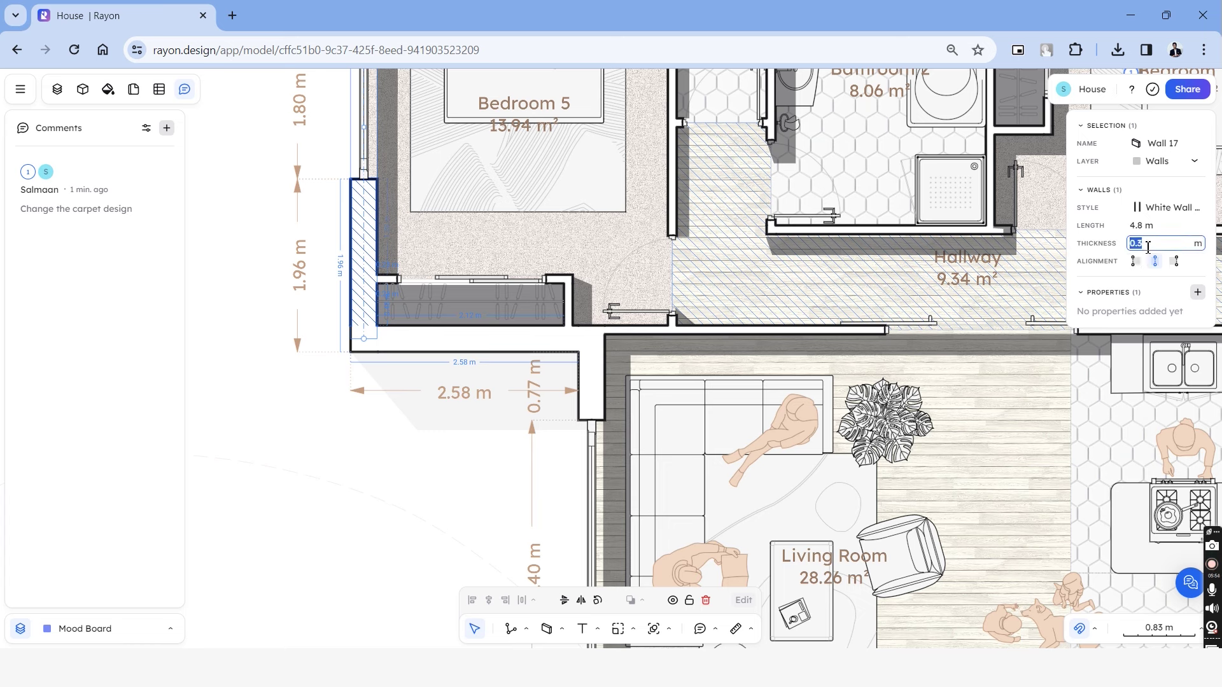
pyautogui.click(346, 456)
pyautogui.scroll(-5, 346, 456)
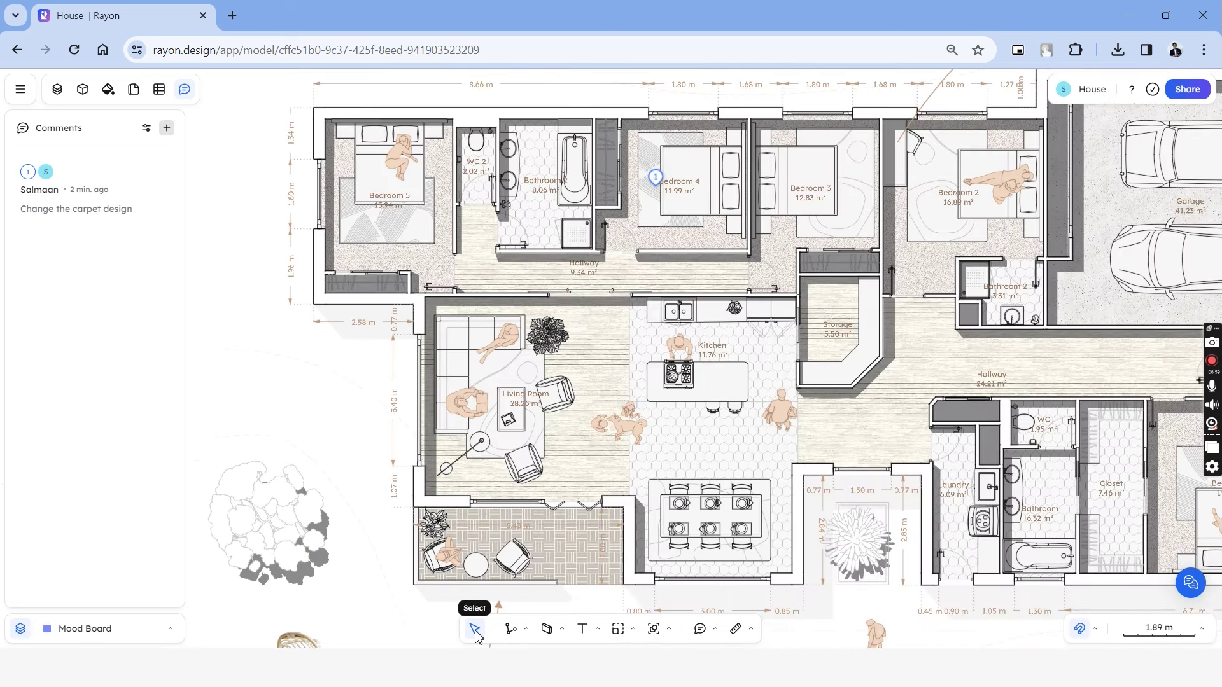
# Draw a closed polyline rectangle and give it a more opaque grey fill
pyautogui.click(527, 633)
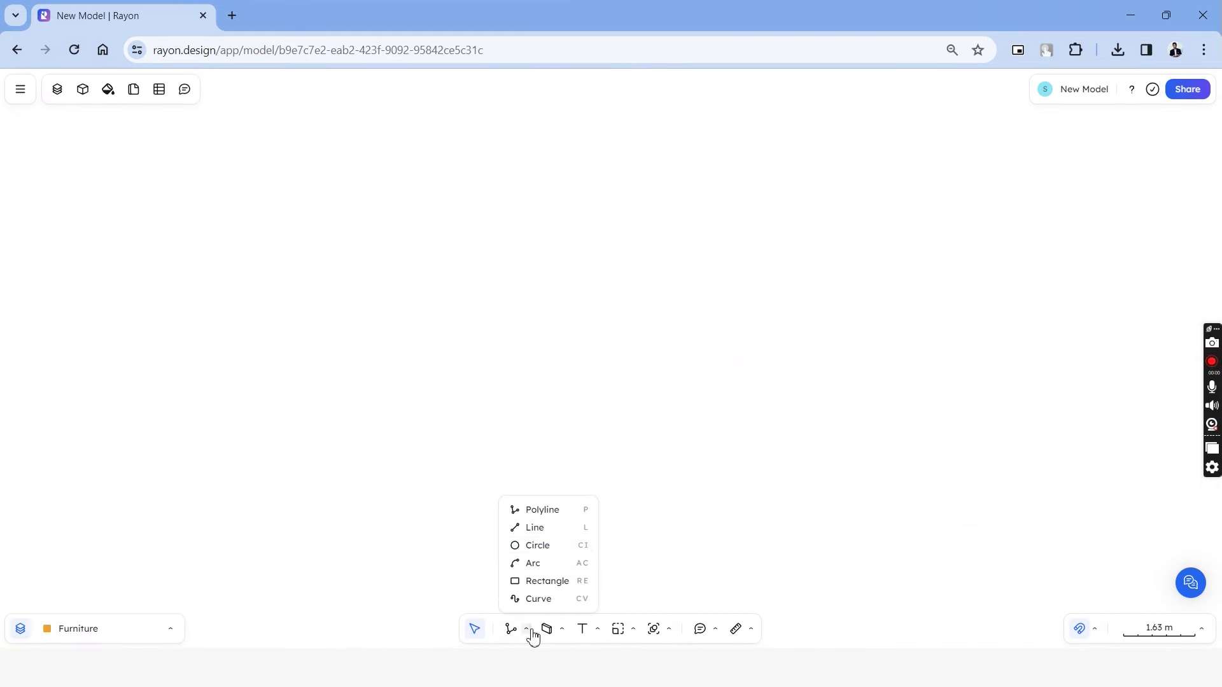
pyautogui.click(544, 508)
pyautogui.click(443, 325)
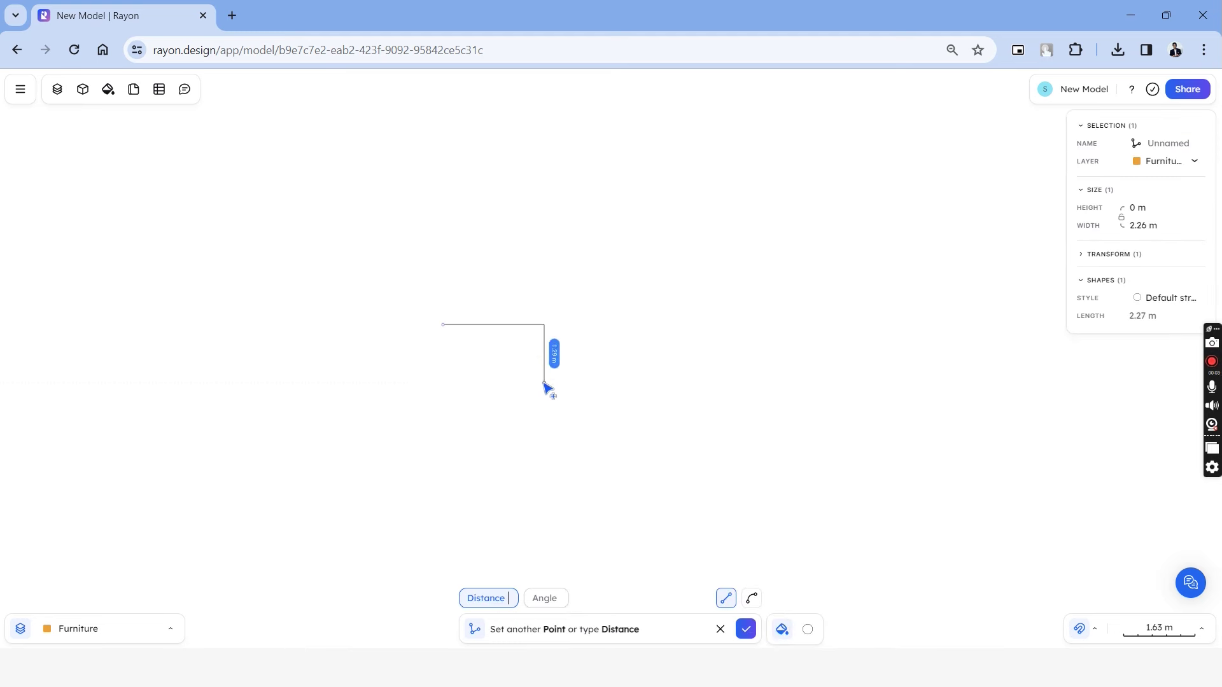
pyautogui.click(444, 325)
pyautogui.click(946, 417)
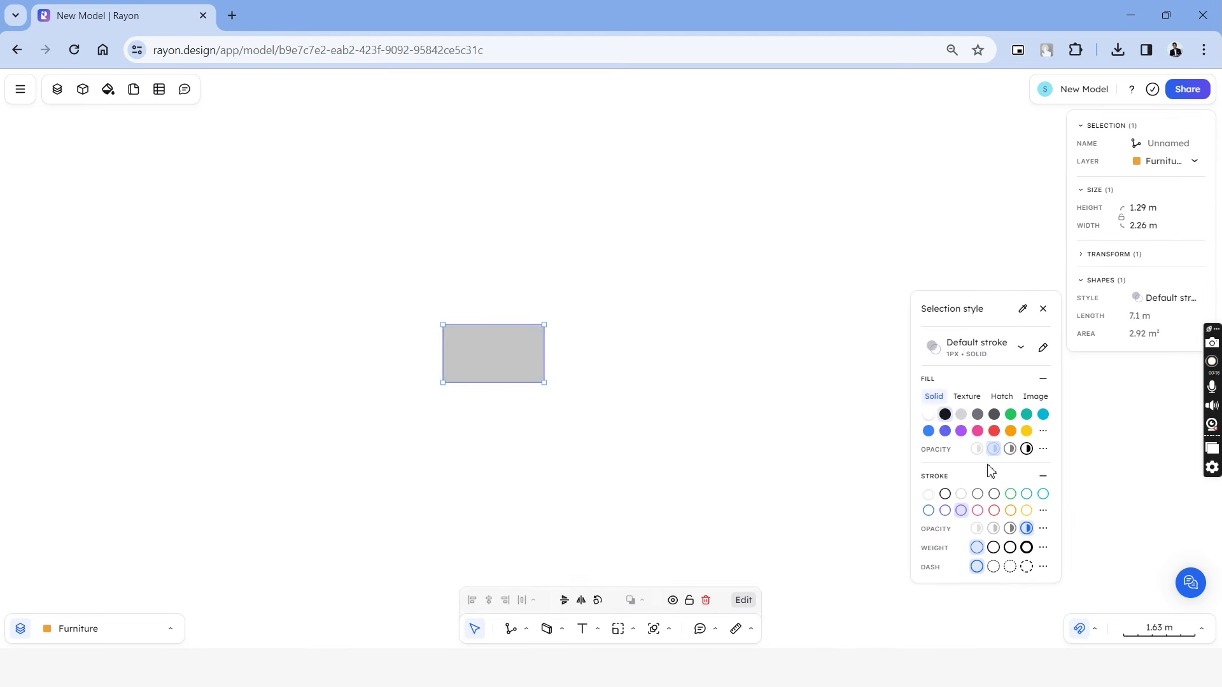
pyautogui.click(1010, 448)
# Draw a horizontal straight line to the right of the rectangle
pyautogui.press('l')
pyautogui.scroll(2, 681, 347)
pyautogui.click(541, 332)
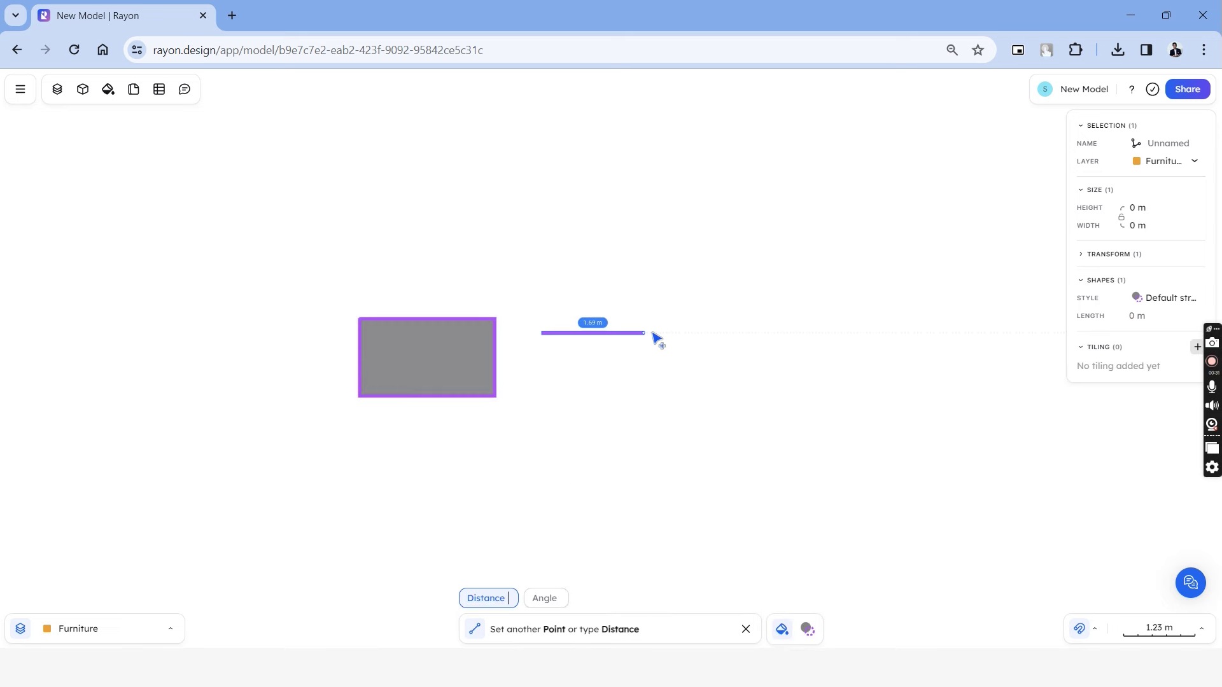
pyautogui.click(676, 333)
pyautogui.hscroll(2, 585, 516)
# Draw a circle beside the line and nudge it slightly upward
pyautogui.click(541, 630)
pyautogui.click(560, 543)
pyautogui.click(627, 347)
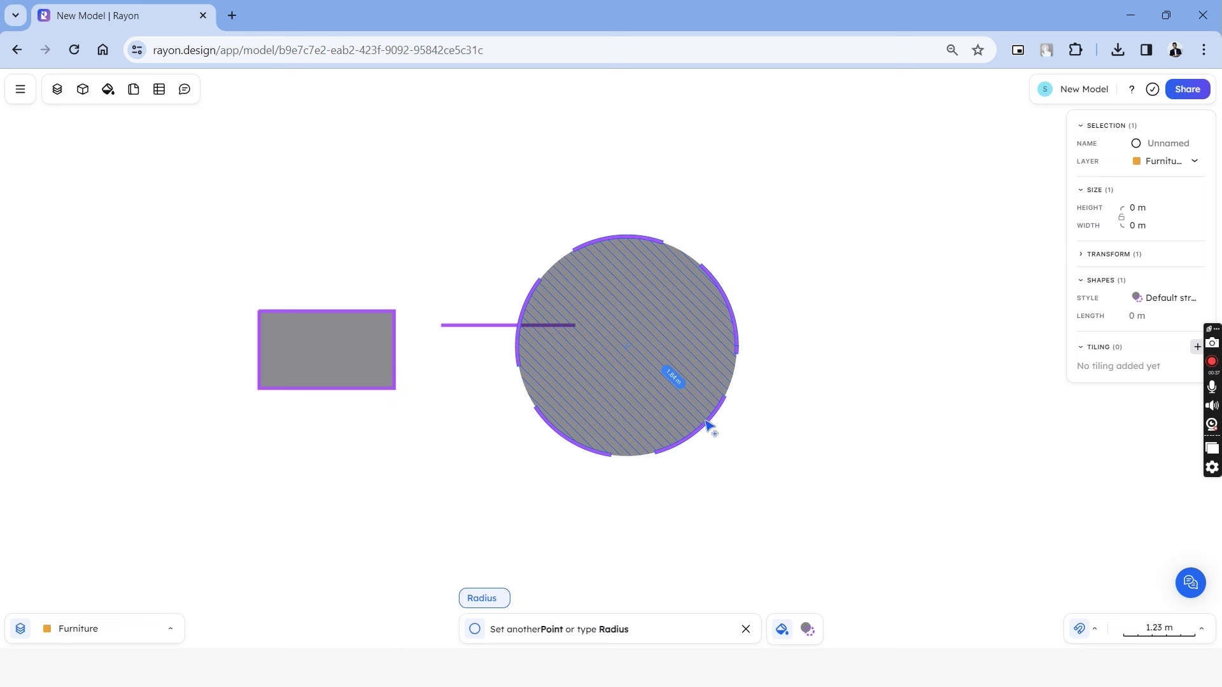
pyautogui.click(689, 398)
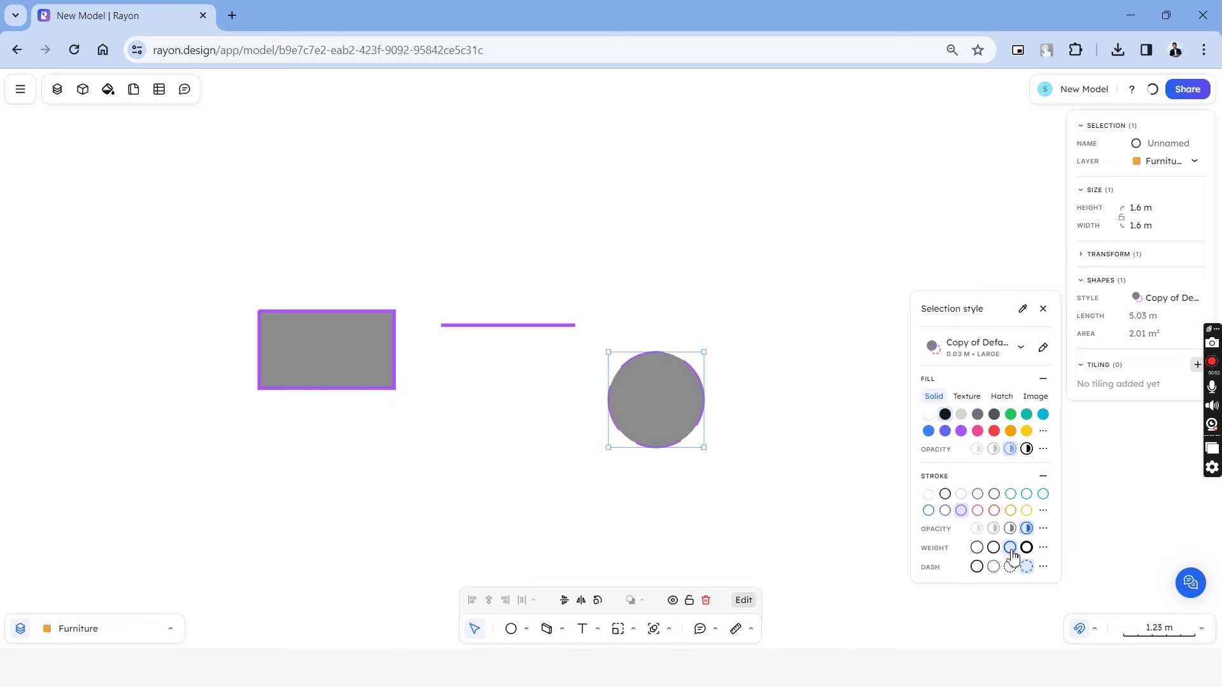
pyautogui.press('Escape')
pyautogui.moveTo(671, 412); pyautogui.dragTo(681, 362)
pyautogui.click(810, 373)
pyautogui.hscroll(2, 810, 373)
# Draw an arc with a 2 m span, then remove its fill so it stays unfilled
pyautogui.click(546, 629)
pyautogui.click(548, 581)
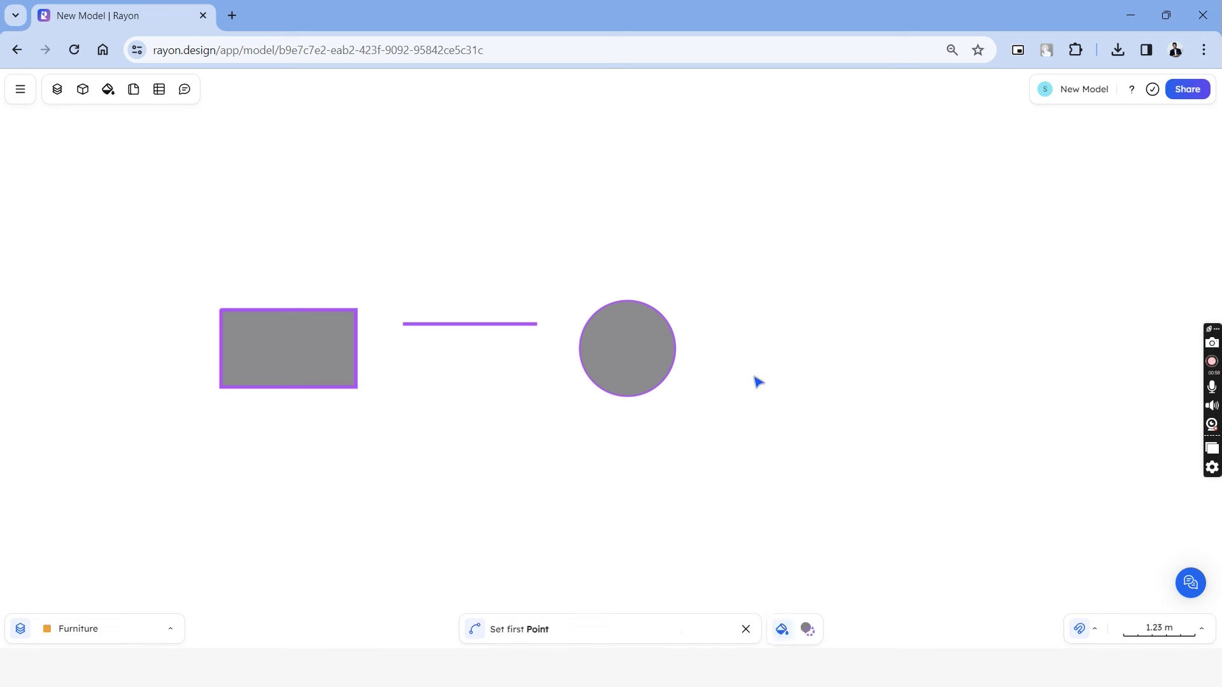
pyautogui.click(748, 426)
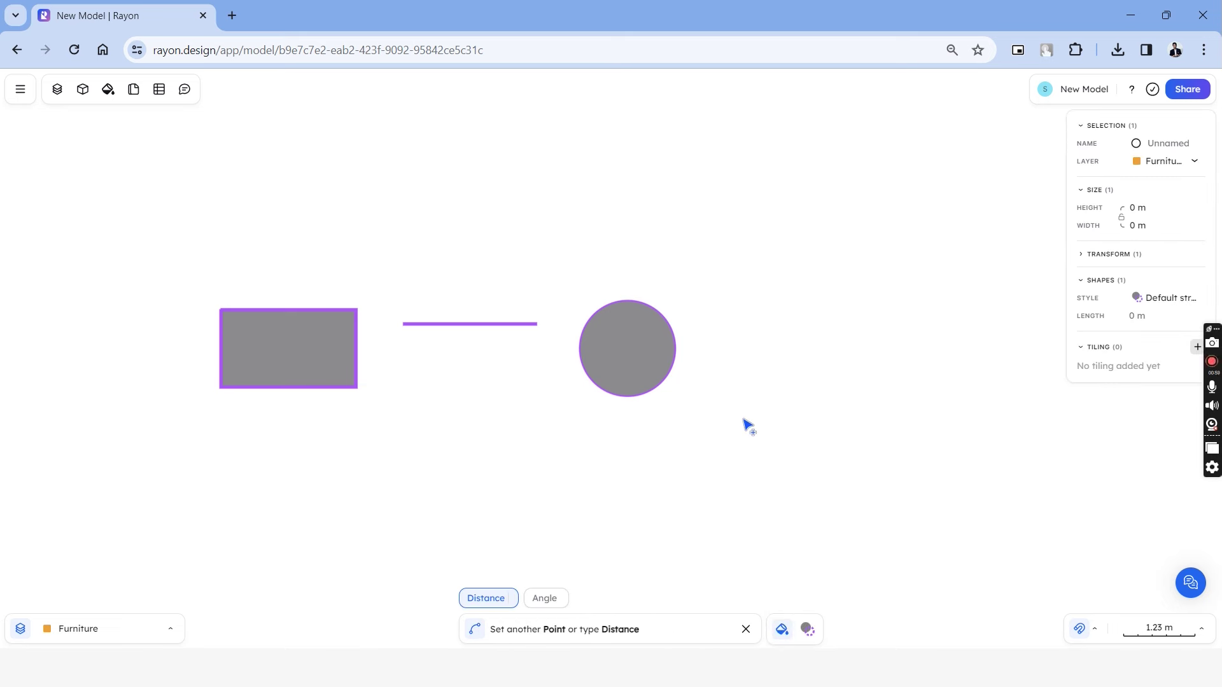
pyautogui.click(862, 420)
pyautogui.click(845, 449)
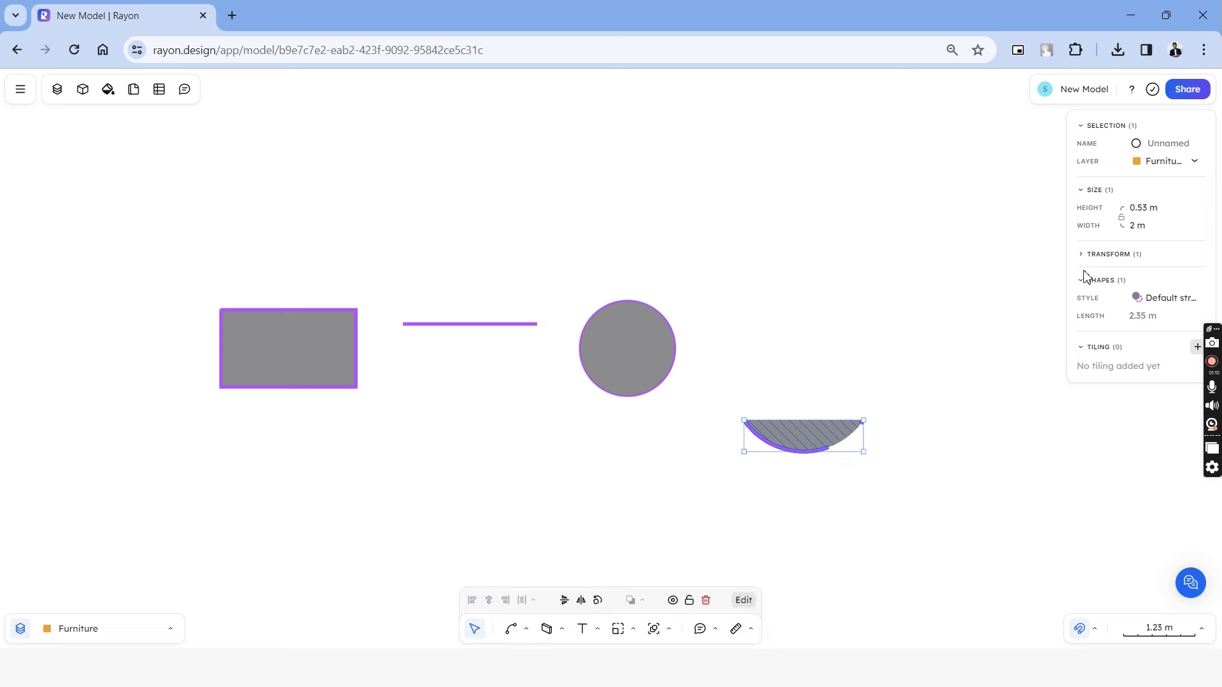
pyautogui.click(1138, 296)
pyautogui.click(1010, 546)
pyautogui.click(878, 477)
pyautogui.hscroll(2, 878, 477)
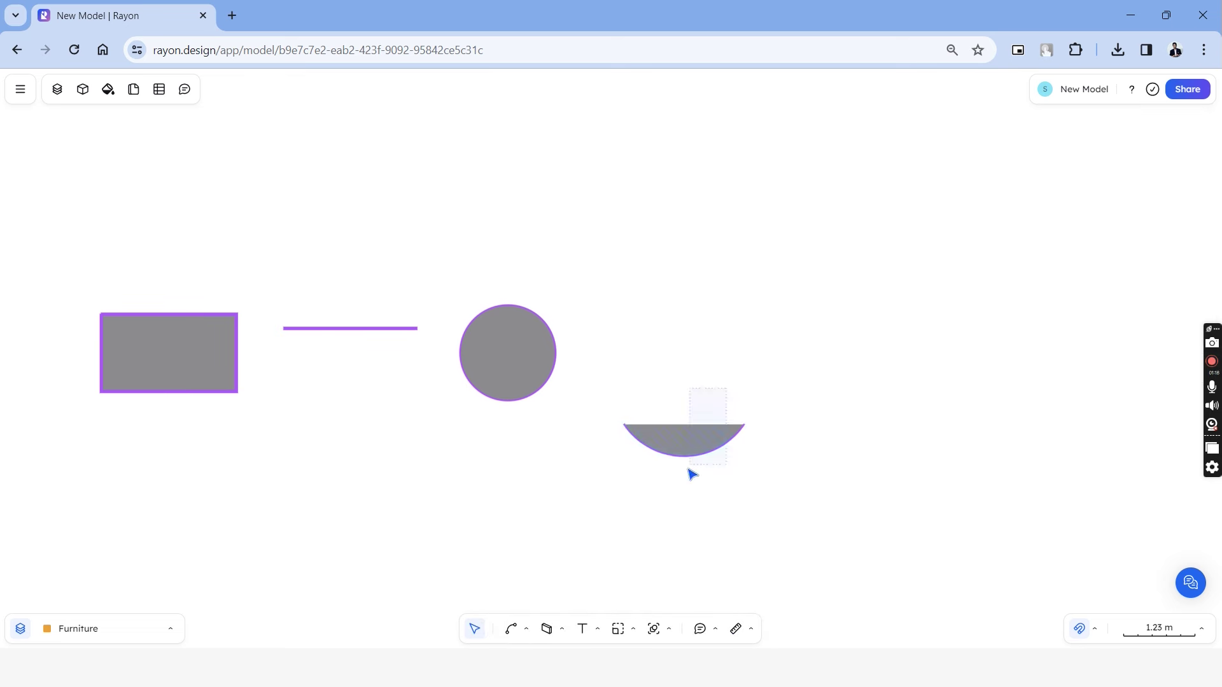
pyautogui.click(690, 446)
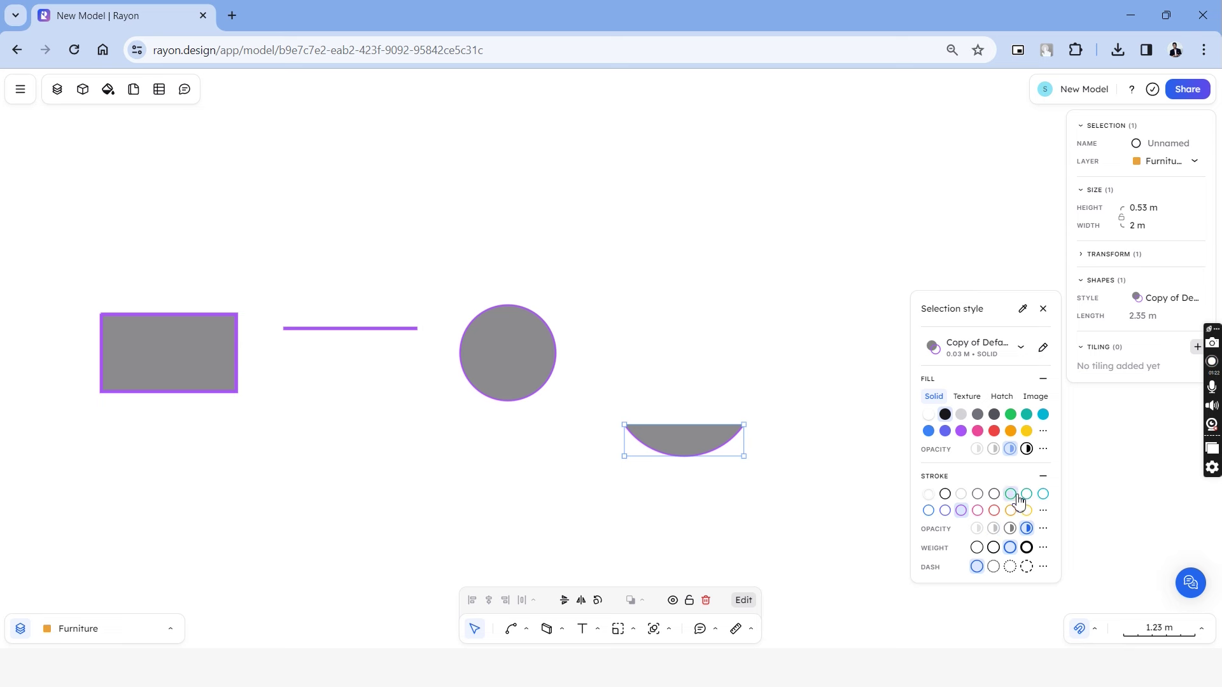
pyautogui.click(1042, 379)
pyautogui.click(767, 411)
pyautogui.click(546, 630)
pyautogui.hscroll(1, 586, 496)
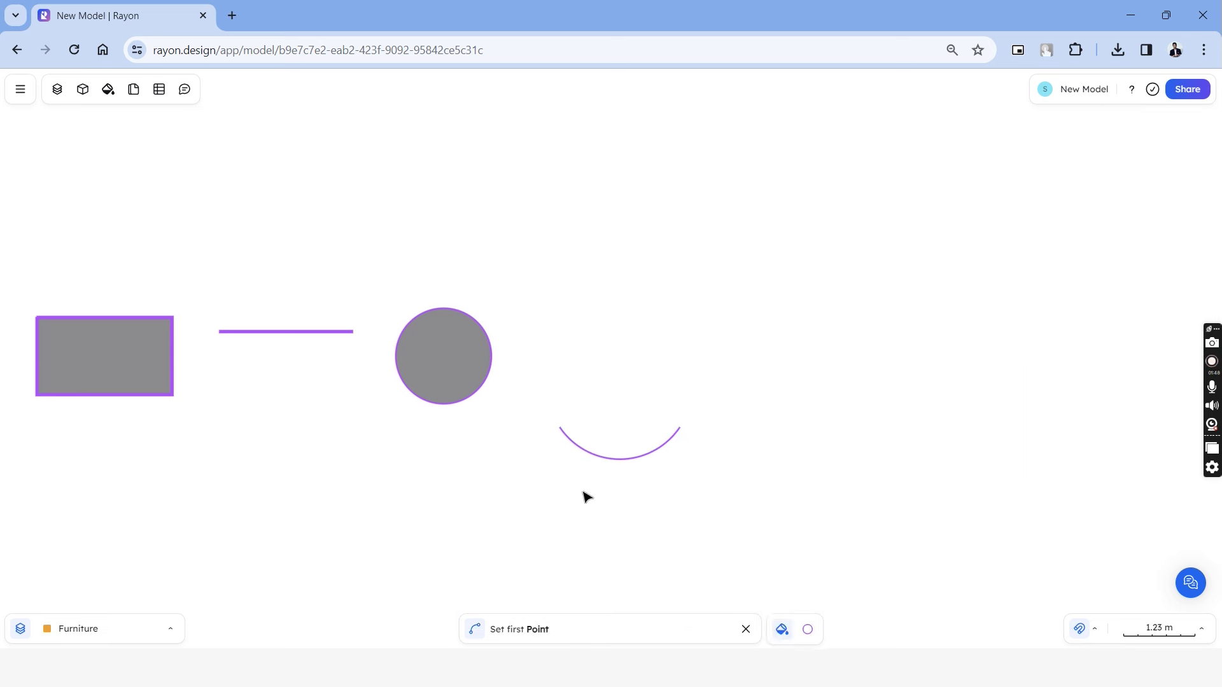
# Draw a 4 × 5 m rectangle, then shrink it to about 1.5 × 0.9 m
pyautogui.click(596, 261)
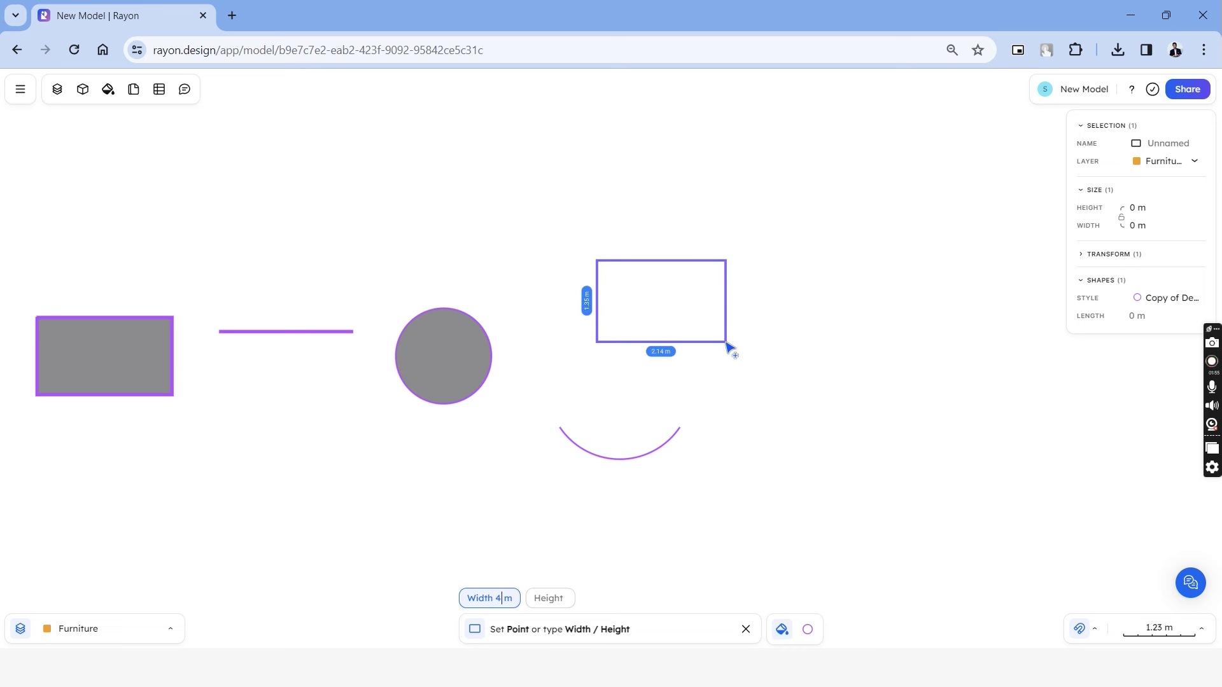
pyautogui.press('Tab')
pyautogui.write('5')
pyautogui.press('Return')
pyautogui.keyDown('ctrl'); pyautogui.scroll(-2, 726, 347); pyautogui.keyUp('ctrl')
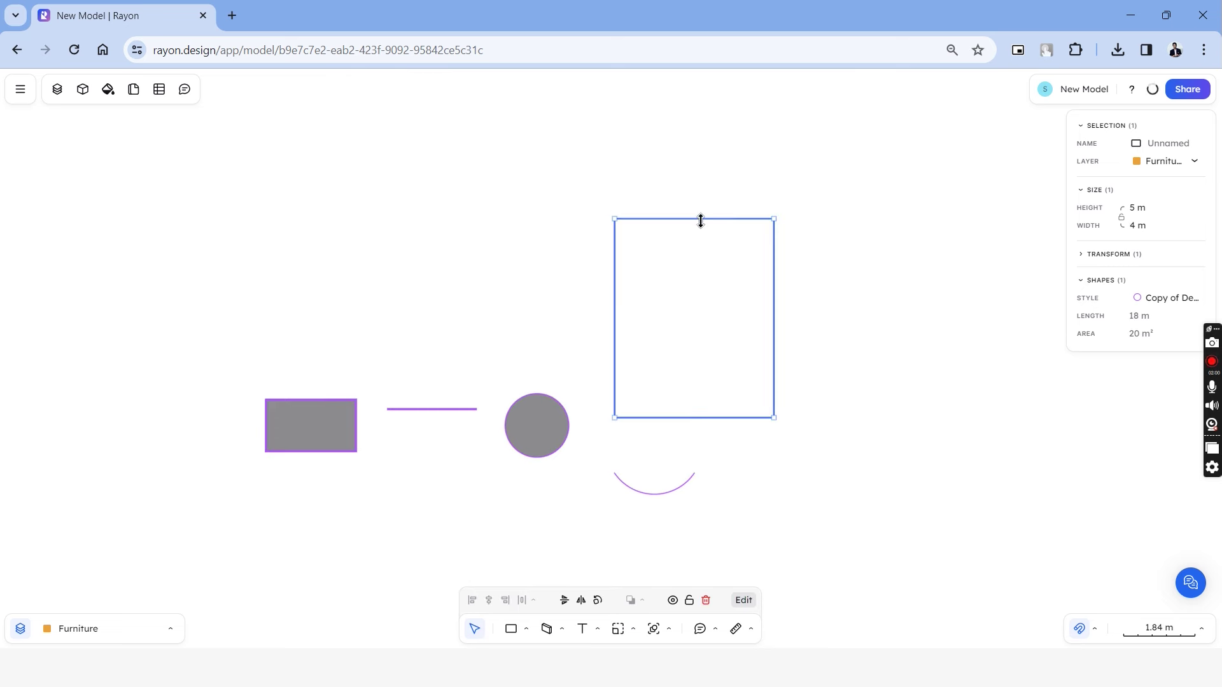
pyautogui.moveTo(701, 221); pyautogui.dragTo(676, 400)
# Draw a long wavy spline and mirror it across an axis into a symmetric wave
pyautogui.press('Escape')
pyautogui.keyDown('ctrl'); pyautogui.scroll(-2, 660, 415); pyautogui.keyUp('ctrl')
pyautogui.keyDown('ctrl'); pyautogui.scroll(3, 662, 414); pyautogui.keyUp('ctrl')
pyautogui.click(546, 628)
pyautogui.click(681, 442)
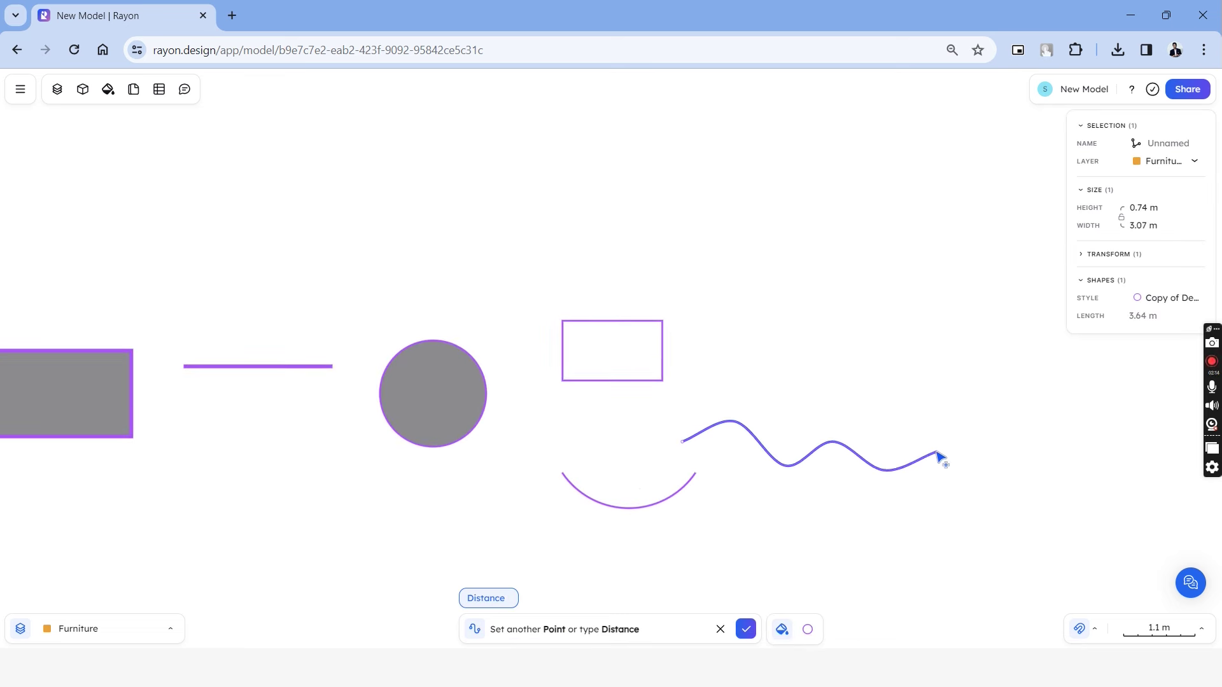
pyautogui.click(635, 630)
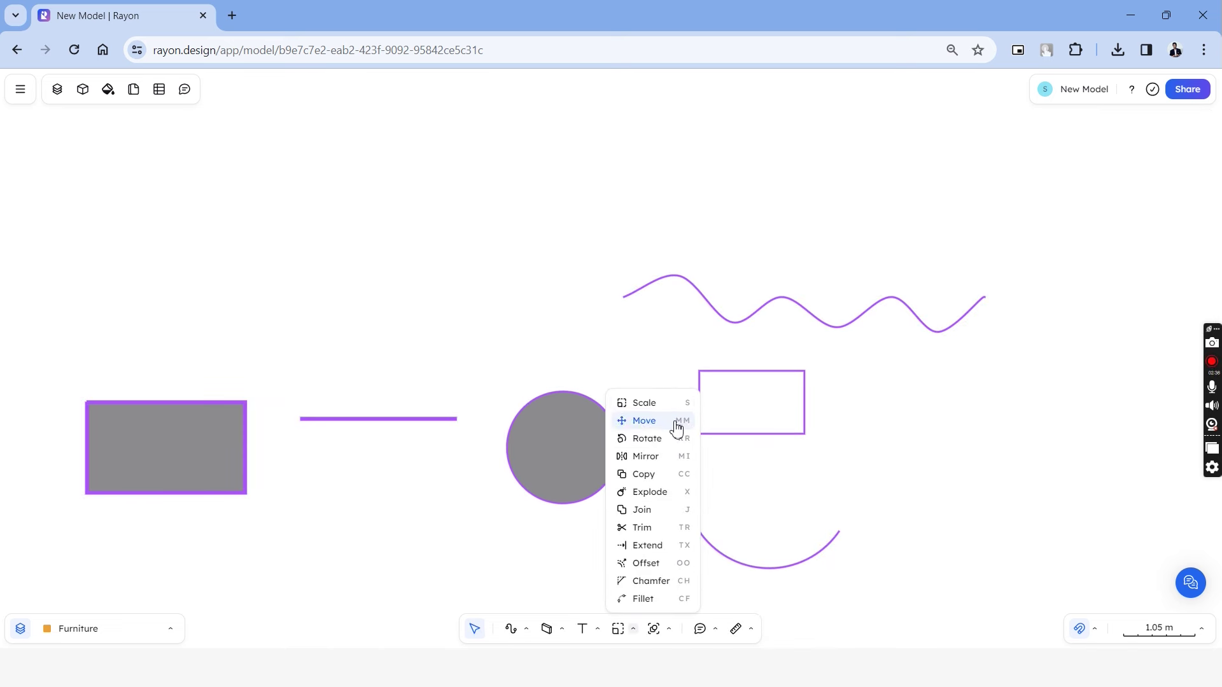
pyautogui.click(649, 456)
pyautogui.click(661, 282)
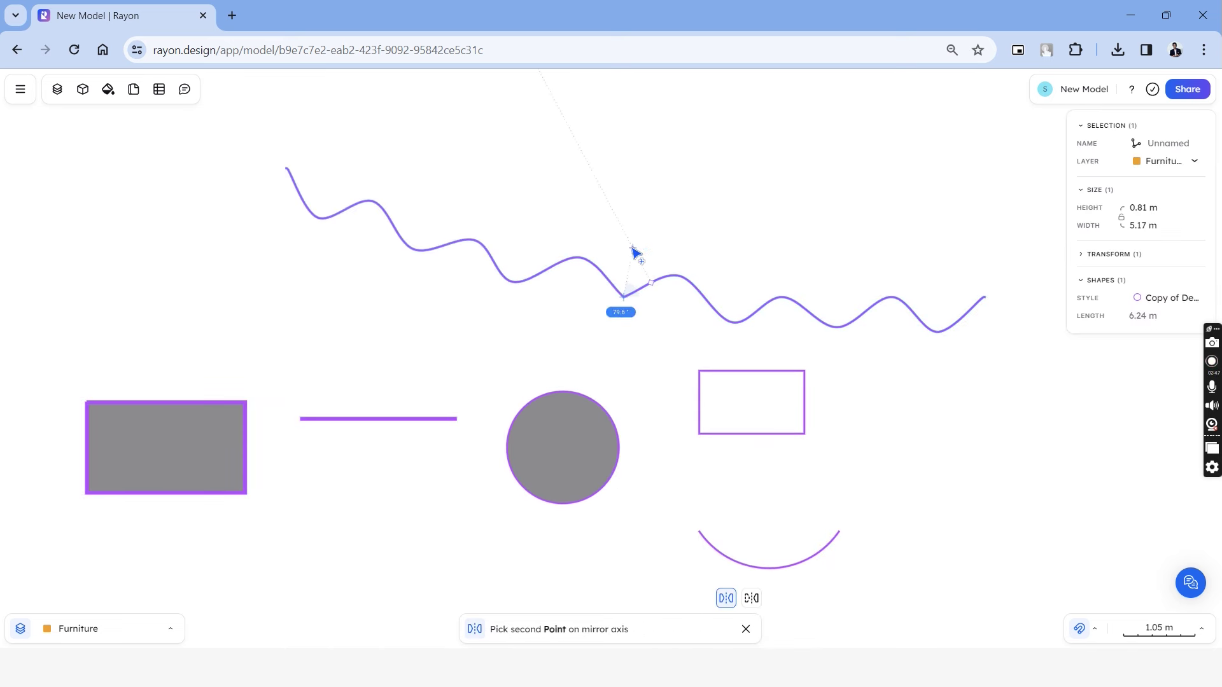
pyautogui.click(624, 240)
# Offset the small rectangle to create an outline copy outside it
pyautogui.click(637, 629)
pyautogui.click(662, 561)
pyautogui.click(745, 365)
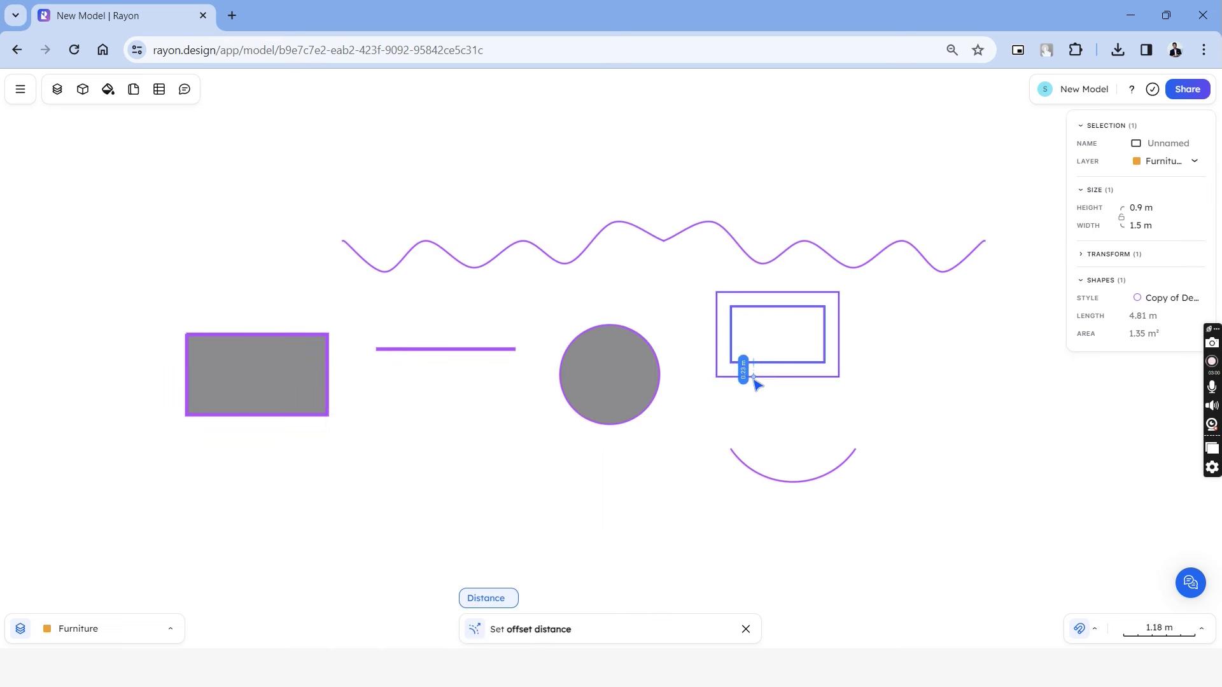
pyautogui.click(727, 370)
pyautogui.click(730, 371)
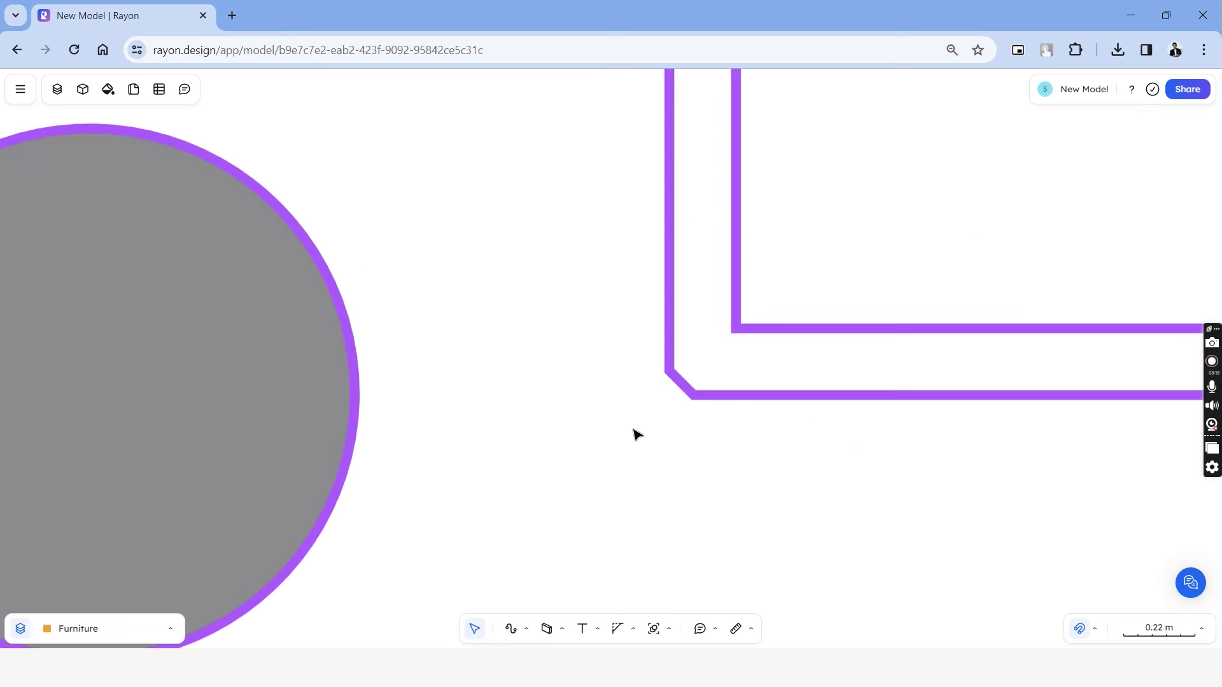
# Try the Extend transform, cancel it, and select every shape on the canvas
pyautogui.click(633, 629)
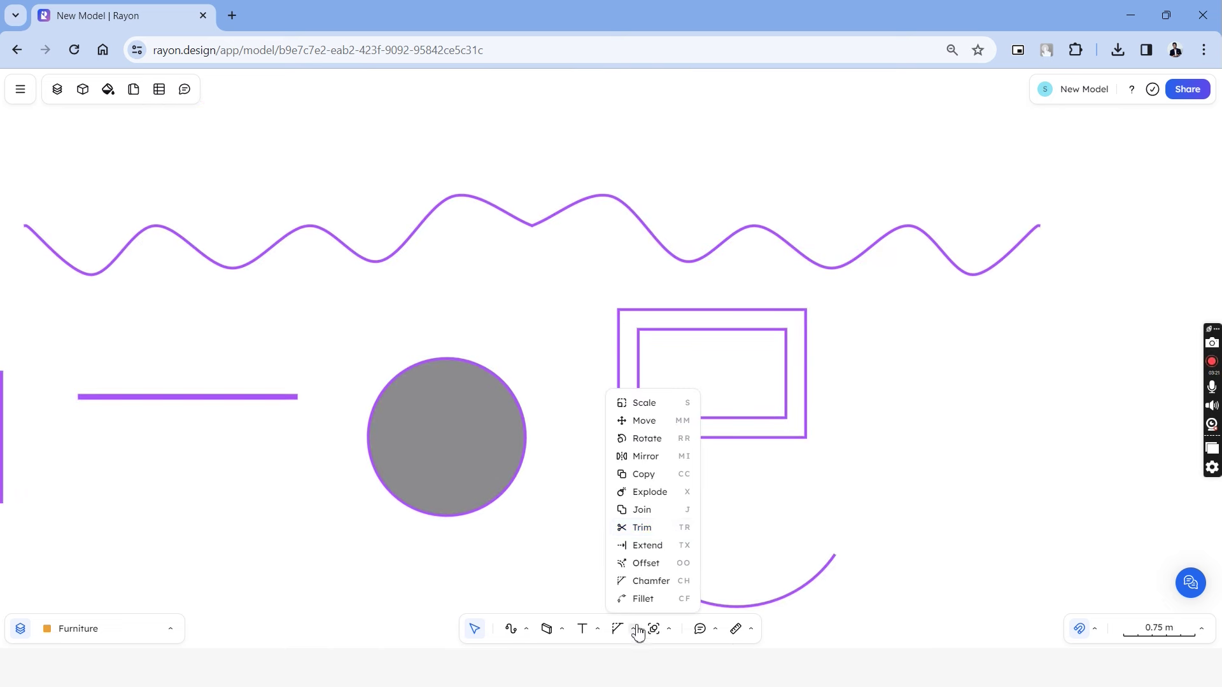
pyautogui.click(665, 546)
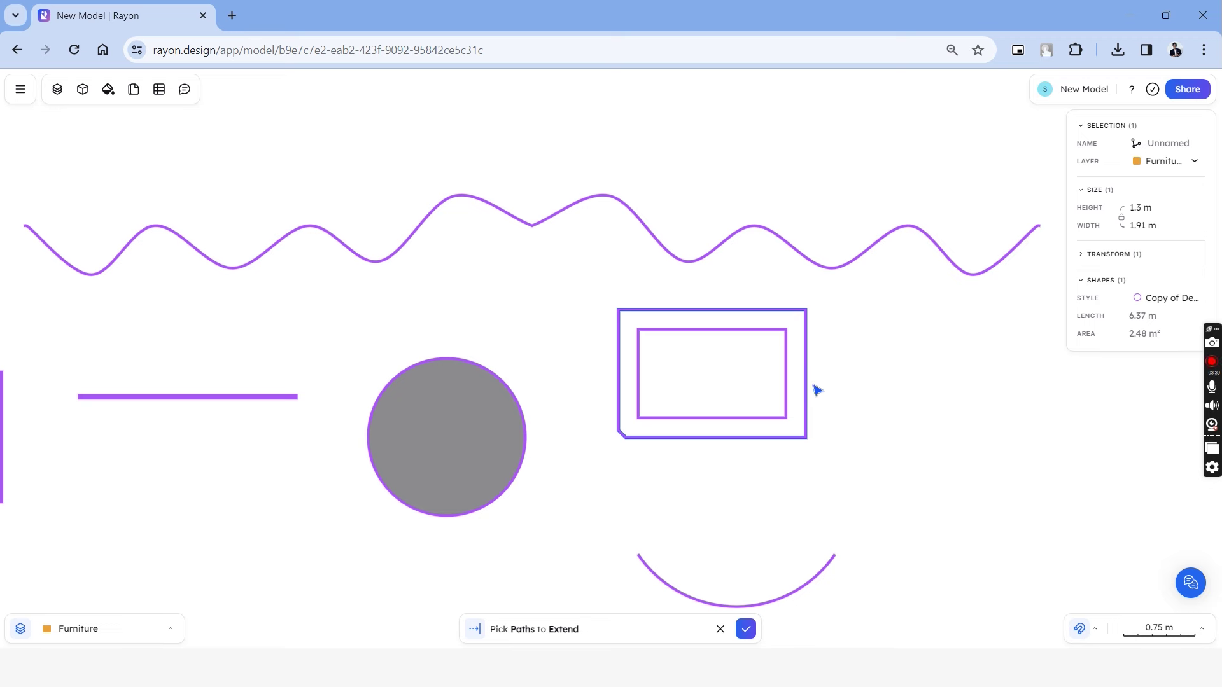
pyautogui.click(720, 628)
pyautogui.click(668, 629)
pyautogui.scroll(-5, 584, 452)
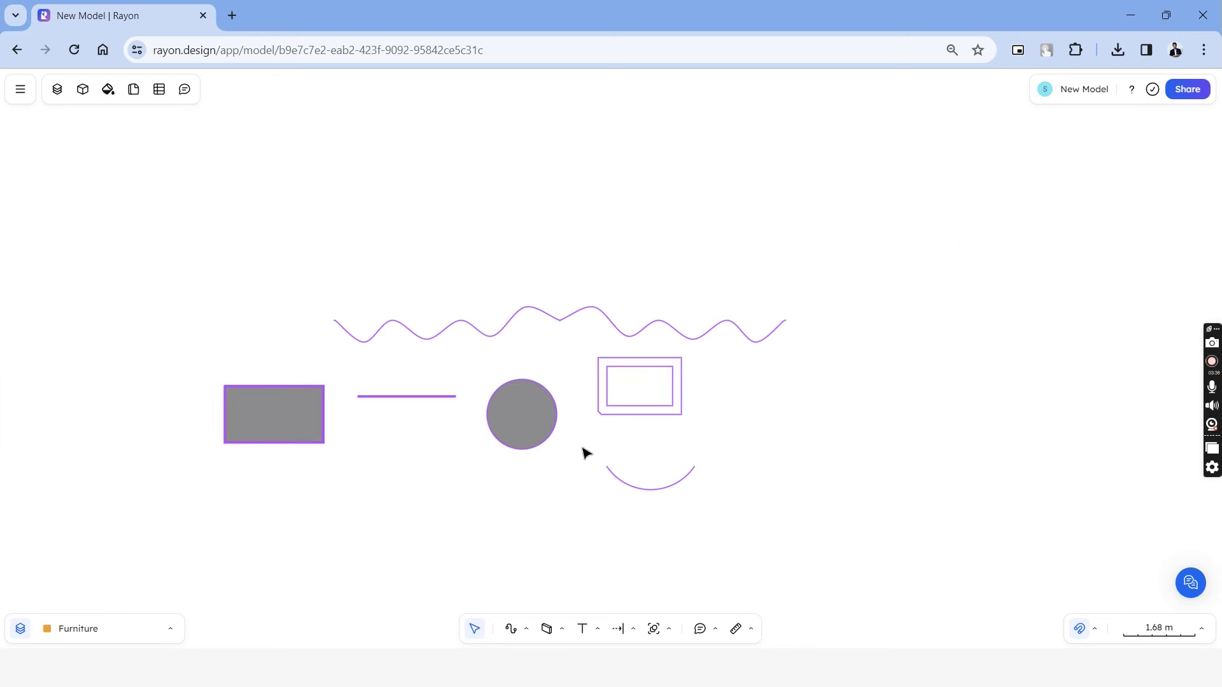
pyautogui.hotkey('ctrl', 'a')
# Reset the Default wall style to a 0.2 m wall thickness
pyautogui.scroll(2, 671, 390)
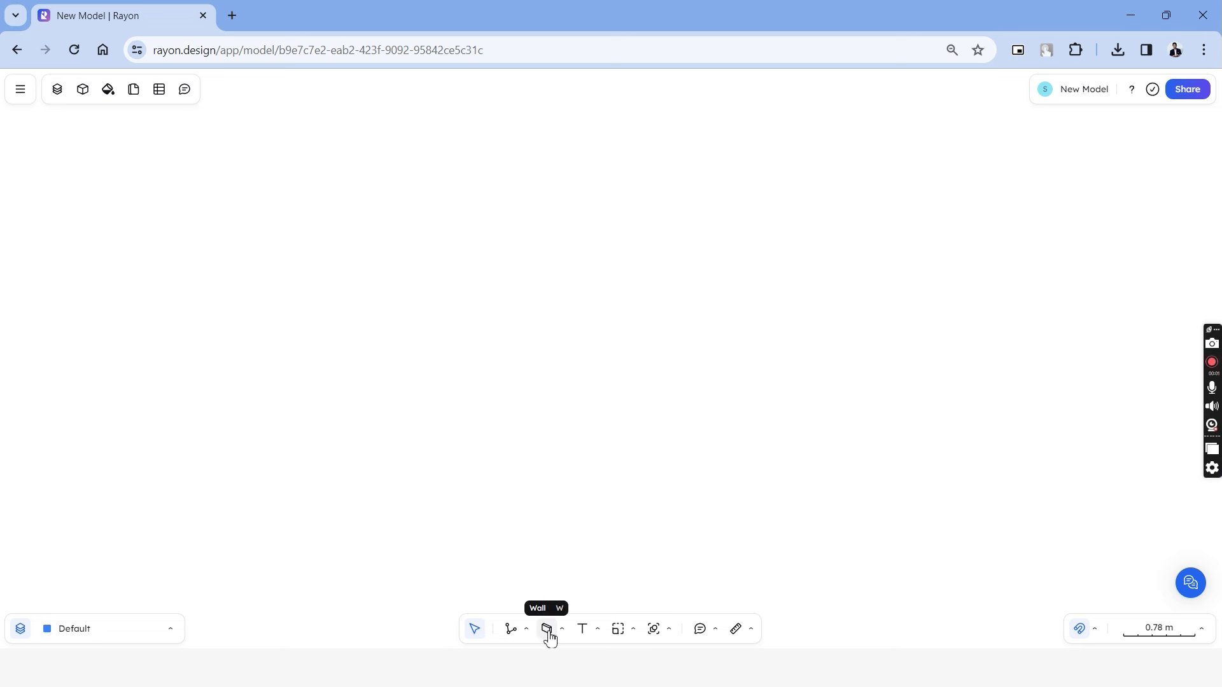
pyautogui.click(108, 90)
pyautogui.click(163, 328)
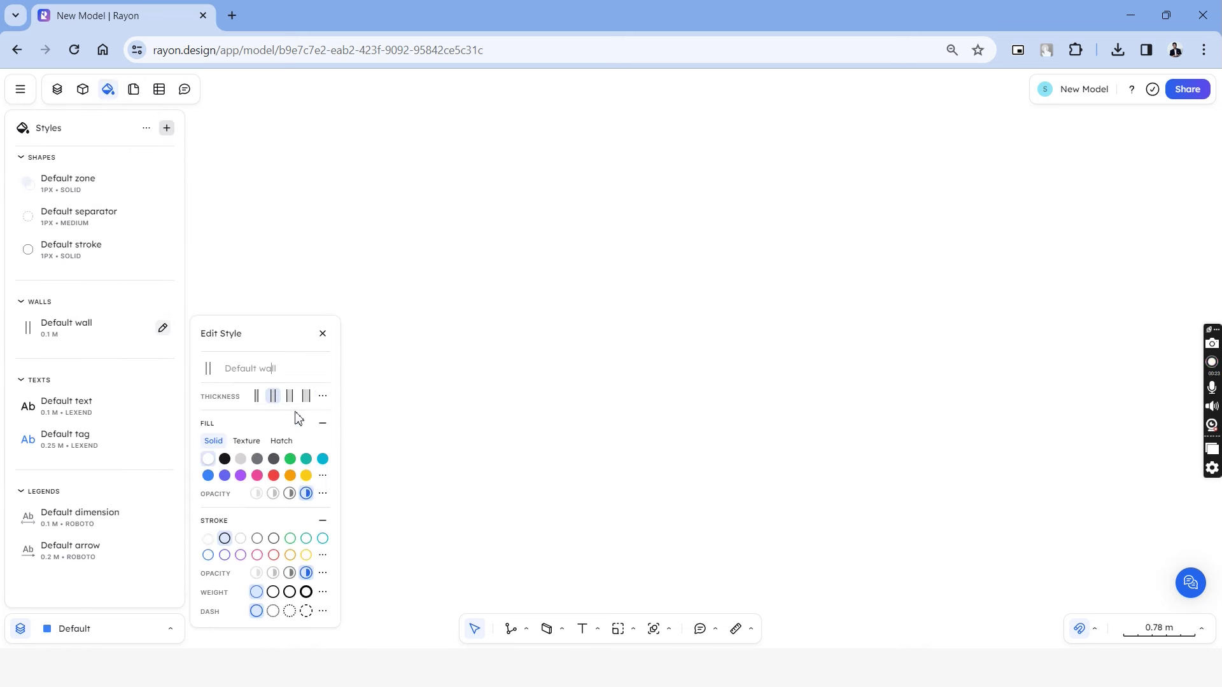
pyautogui.press('Escape')
# Draw the rectangular room's walls, including a 10.25 m wall and an 8.52 m top wall
pyautogui.press('w')
pyautogui.click(418, 274)
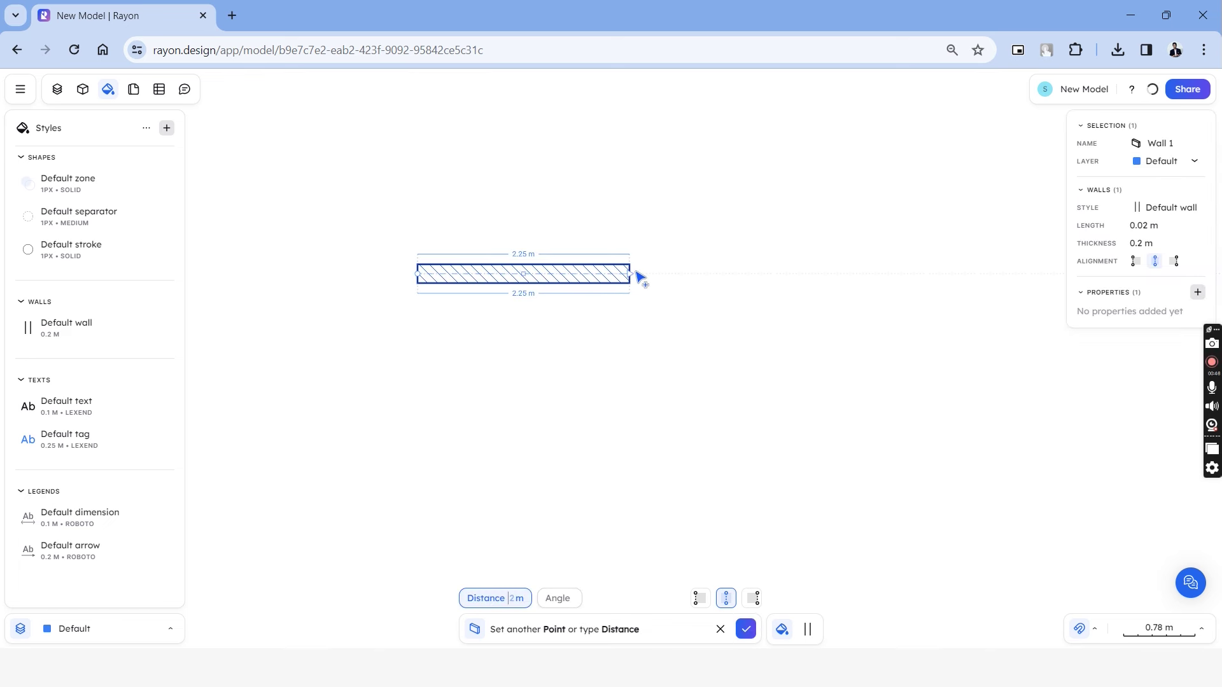
pyautogui.scroll(-3, 491, 296)
pyautogui.scroll(-1, 432, 282)
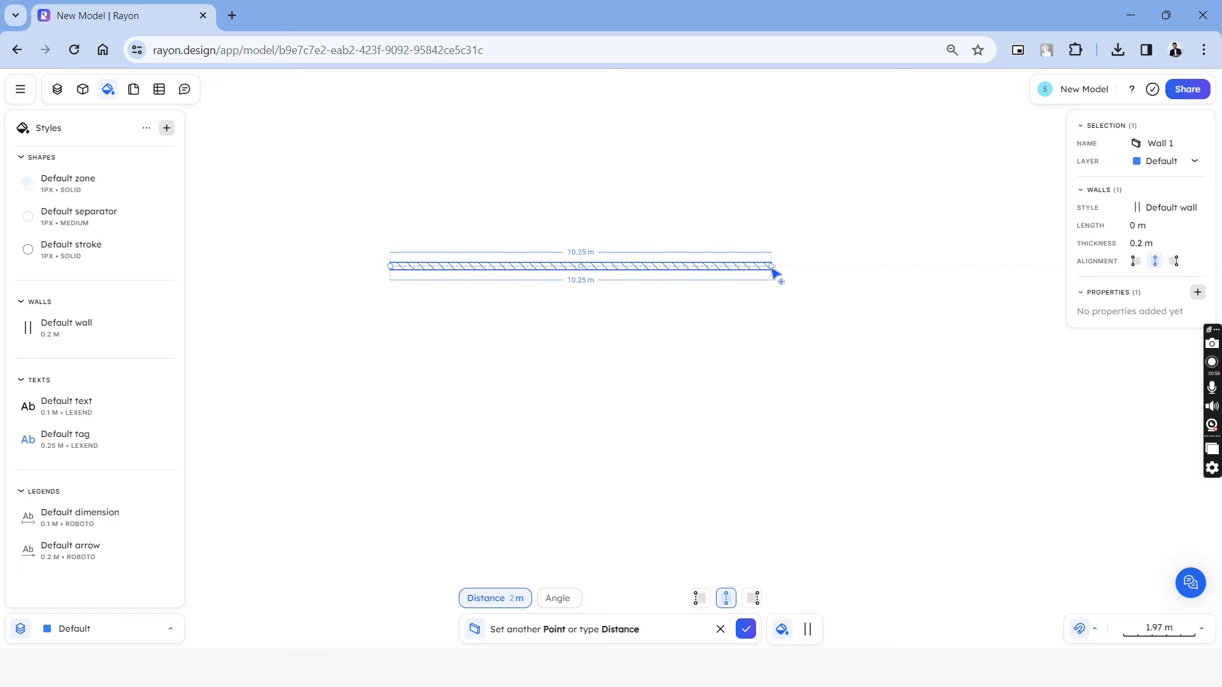
pyautogui.click(772, 269)
pyautogui.press('Escape')
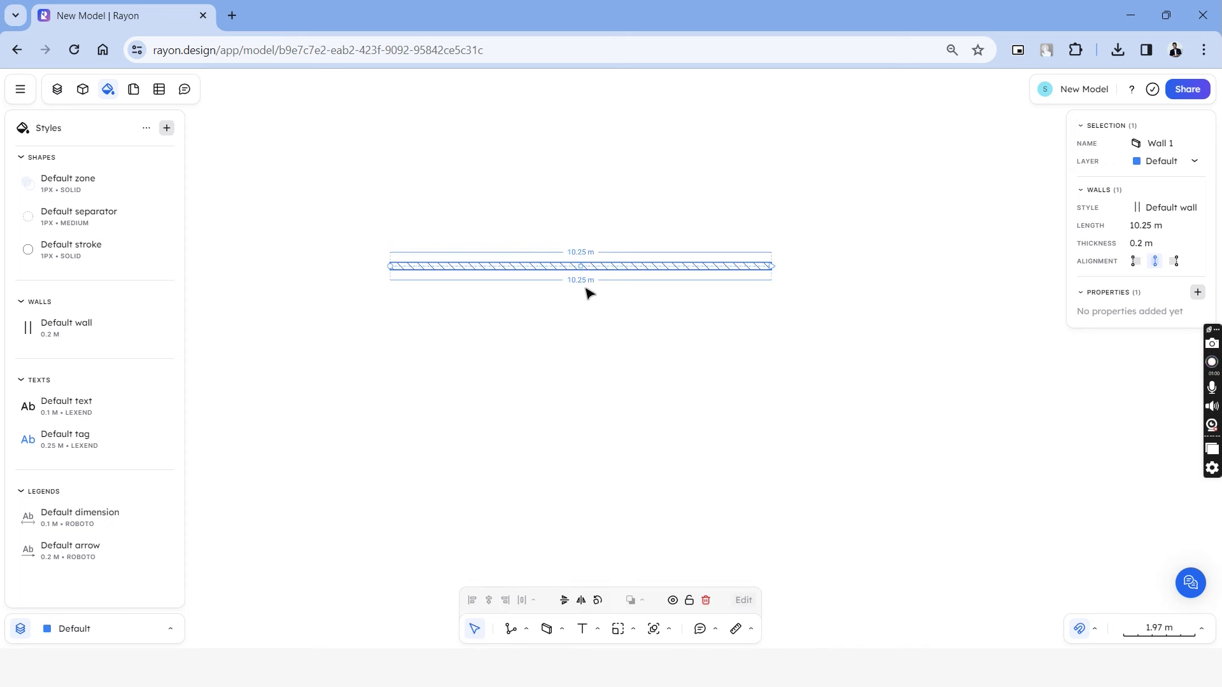
pyautogui.scroll(5, 589, 265)
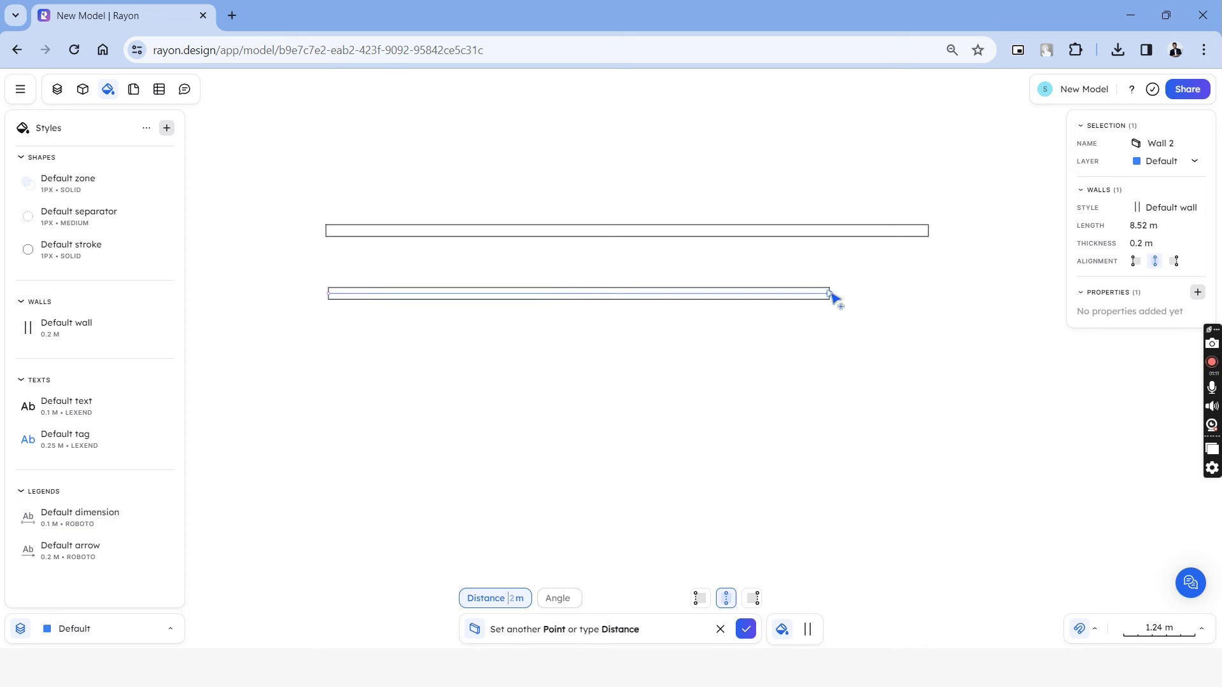
pyautogui.click(833, 293)
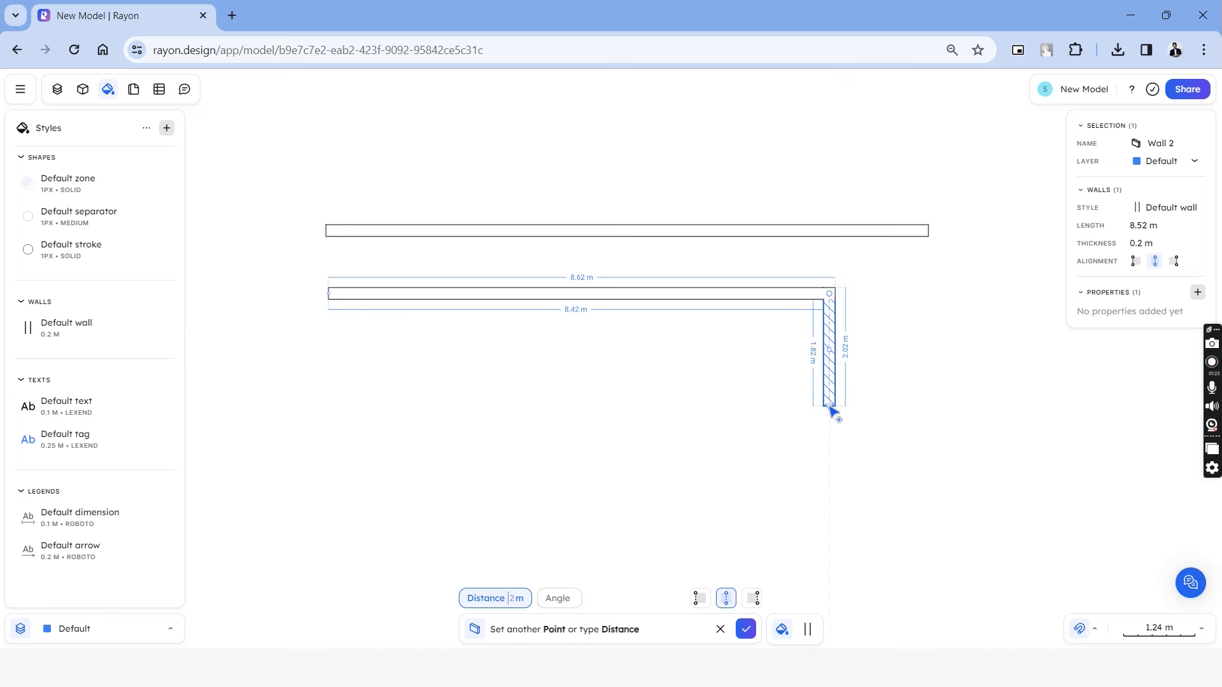
pyautogui.click(831, 545)
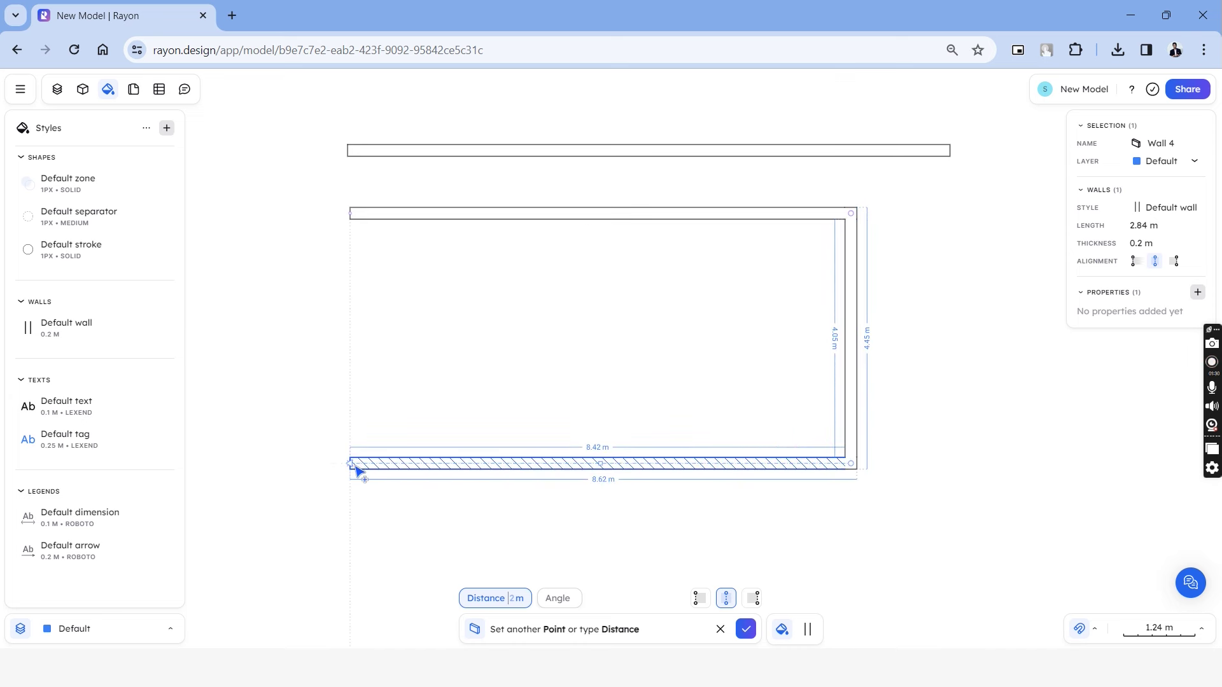
pyautogui.click(353, 463)
pyautogui.click(351, 214)
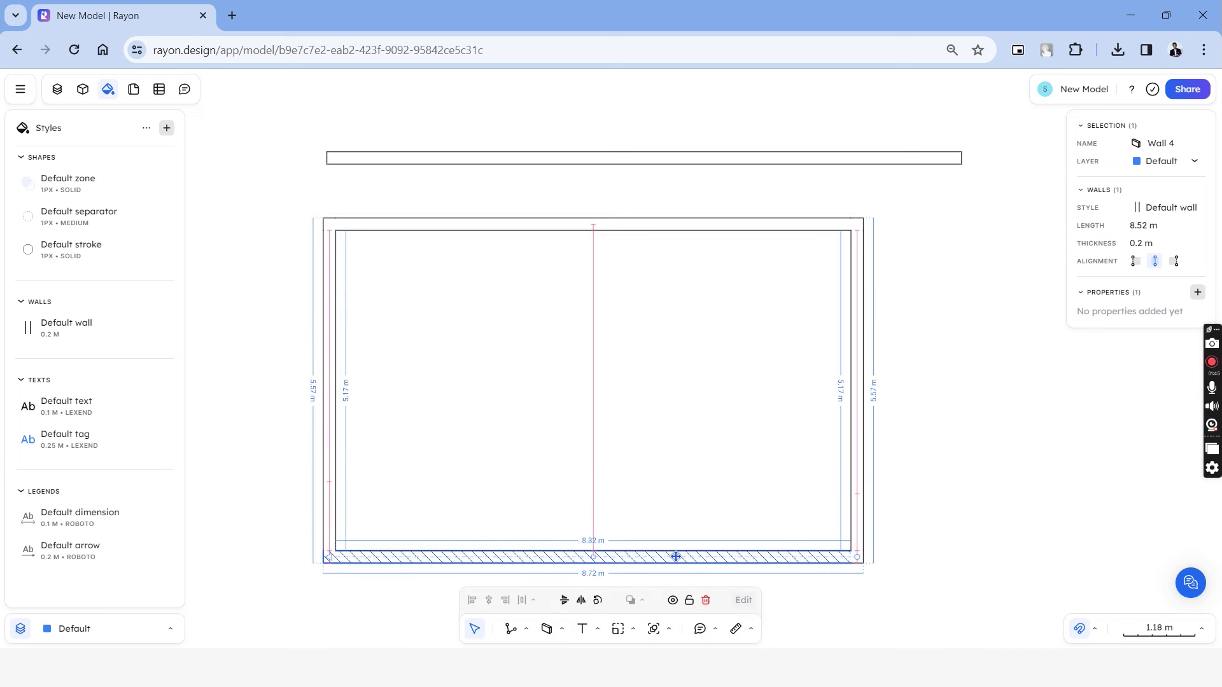
# Try shortening the room, undo it, then bend the bottom wall into an arc
pyautogui.moveTo(675, 556); pyautogui.dragTo(802, 466)
pyautogui.keyDown('shift'); pyautogui.click(855, 500); pyautogui.keyUp('shift')
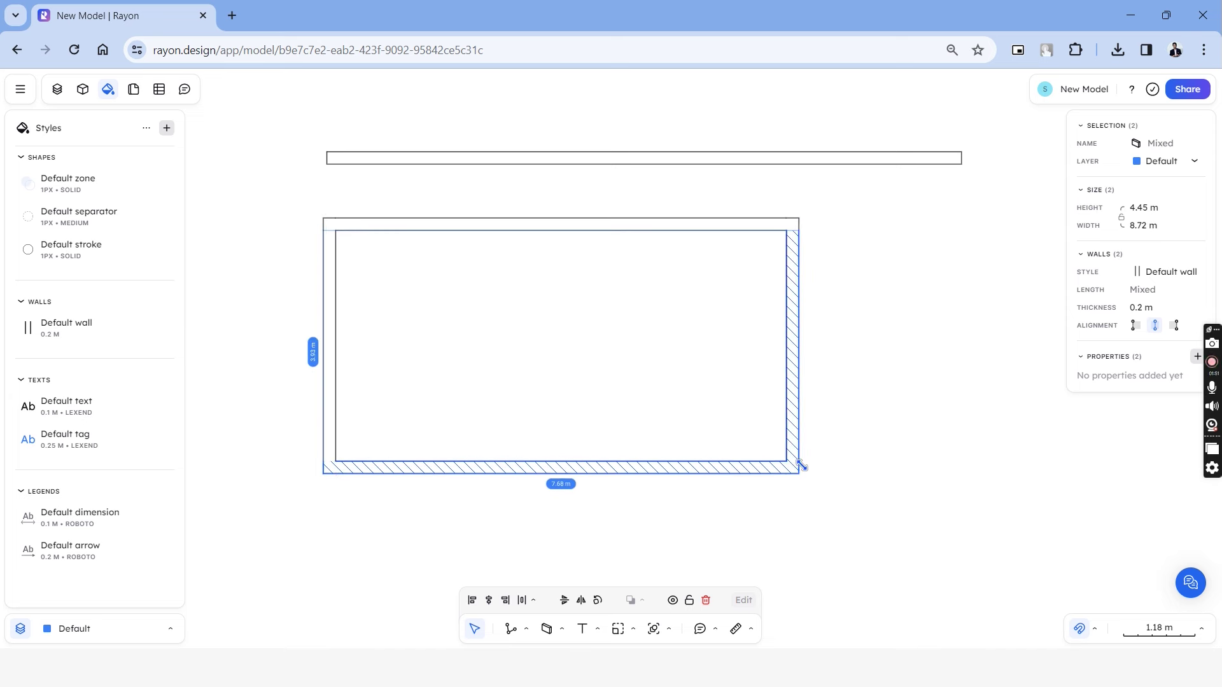
pyautogui.hotkey('ctrl', 'z')
pyautogui.click(620, 420)
pyautogui.moveTo(602, 431); pyautogui.dragTo(594, 552)
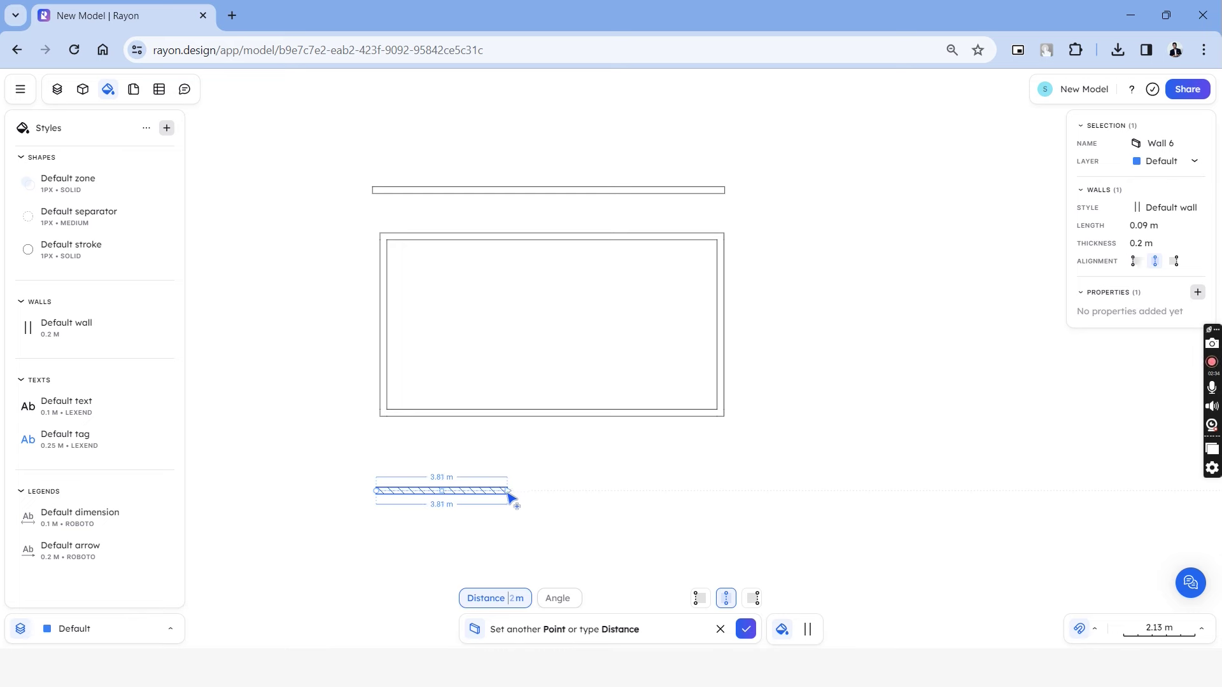
# Add zigzag wall segments and a horizontal wall run
pyautogui.click(508, 490)
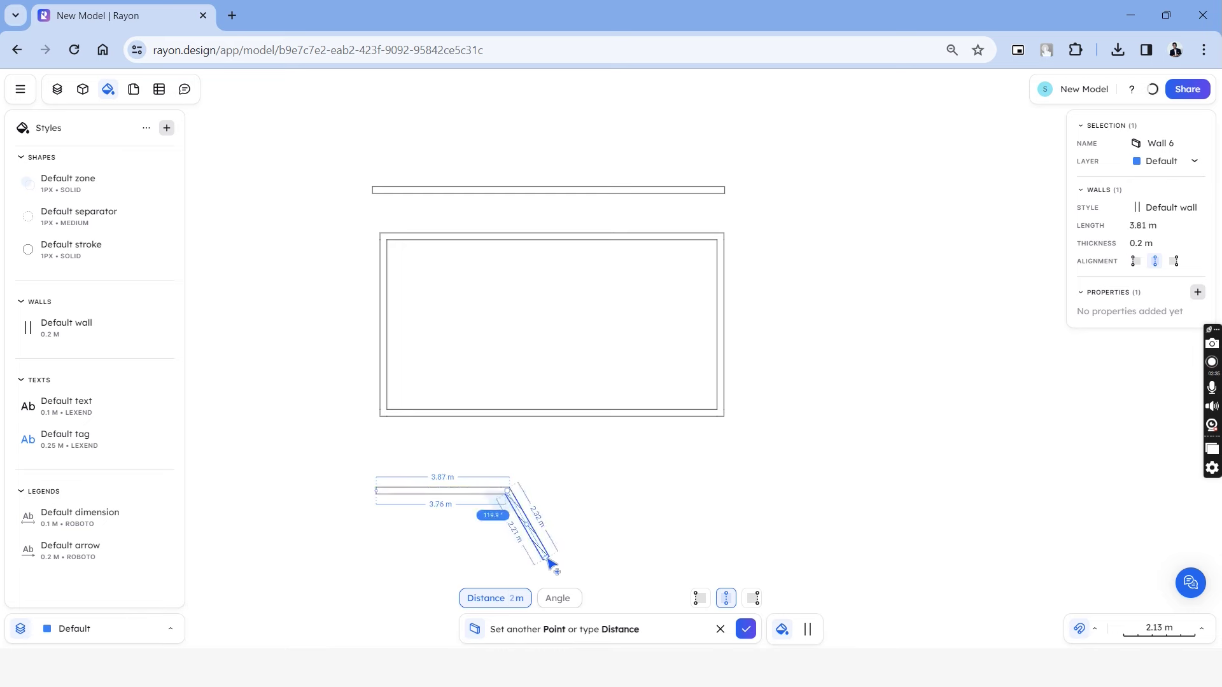
pyautogui.click(661, 491)
pyautogui.click(735, 558)
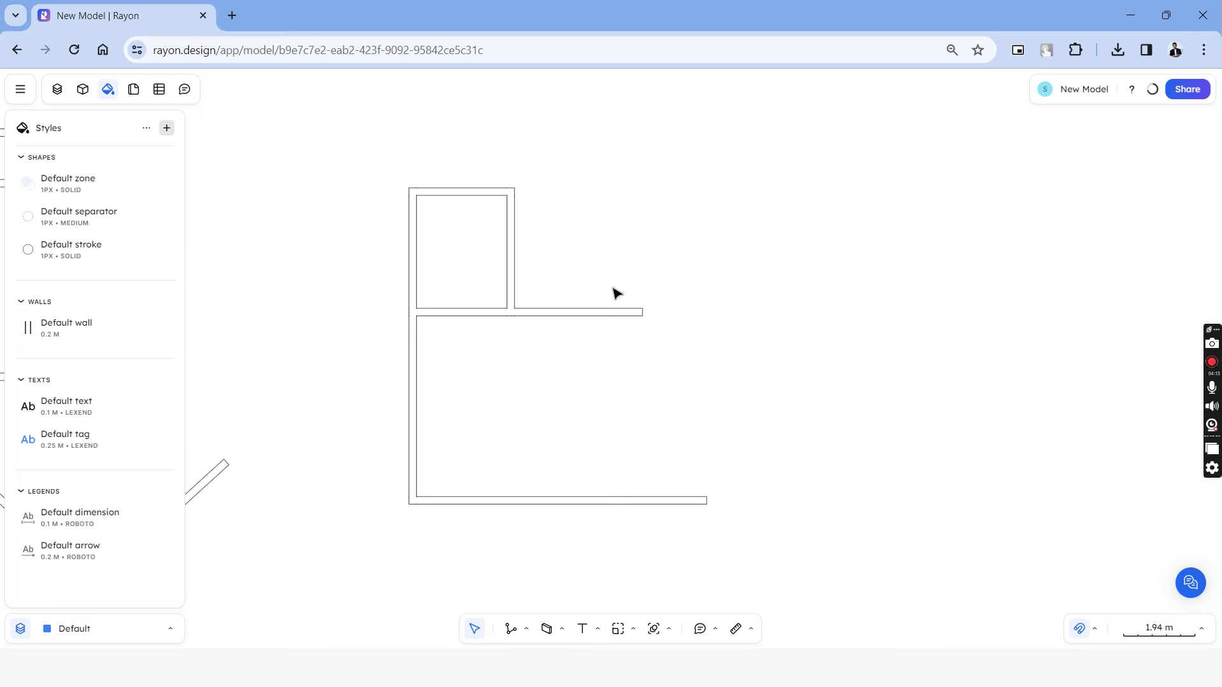
pyautogui.click(642, 310)
# Finish the current wall run and draw the walls enclosing the big room
pyautogui.click(646, 228)
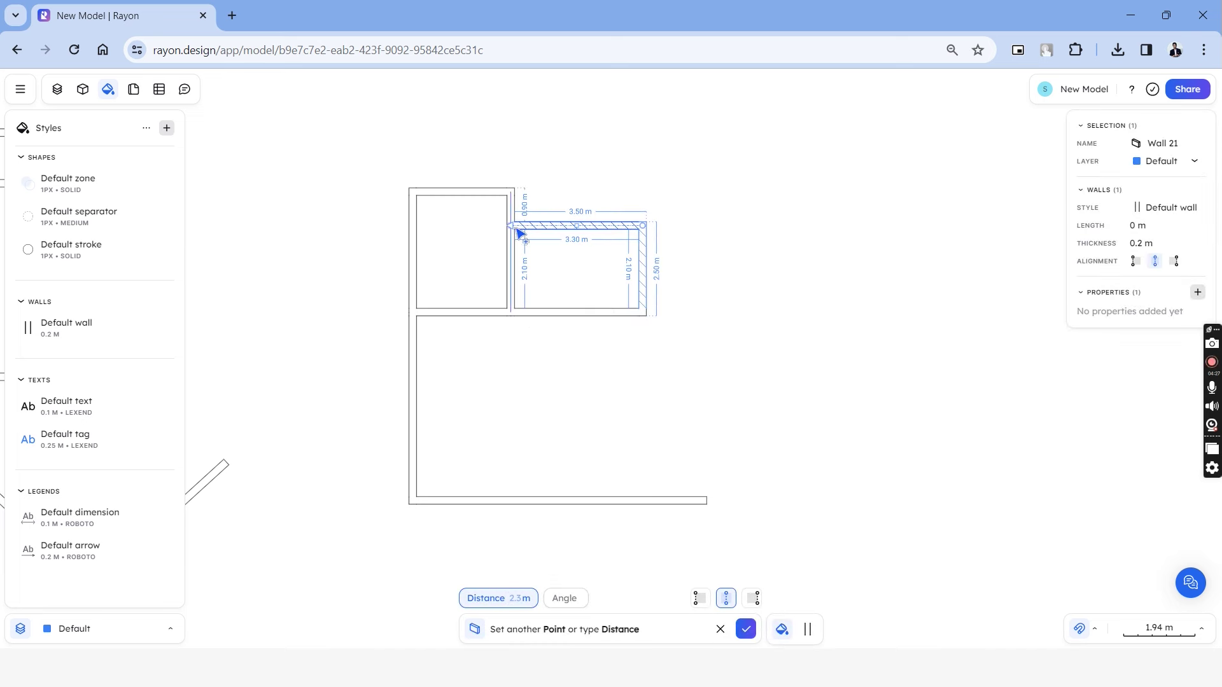
pyautogui.click(519, 235)
pyautogui.press('w')
pyautogui.click(700, 226)
pyautogui.scroll(-5, 701, 442)
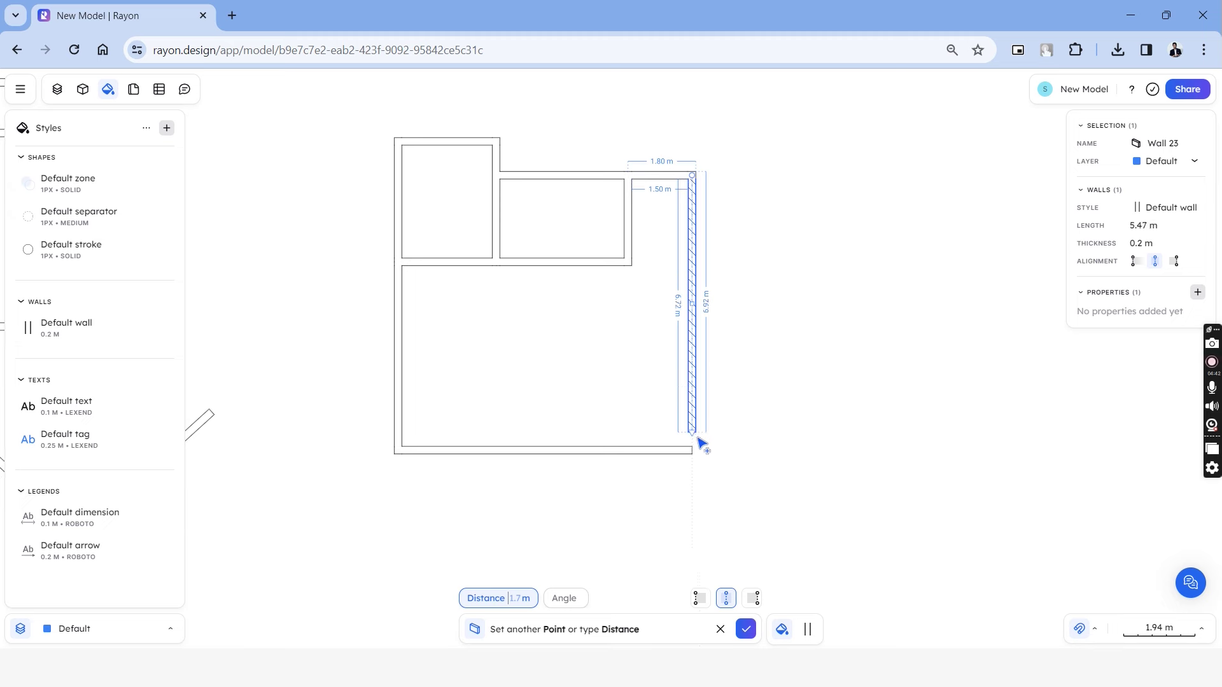
pyautogui.click(703, 444)
pyautogui.click(408, 306)
pyautogui.click(407, 467)
pyautogui.click(547, 468)
# Draw an inner partition wall that turns to the left
pyautogui.click(548, 306)
pyautogui.scroll(3, 472, 455)
pyautogui.click(481, 480)
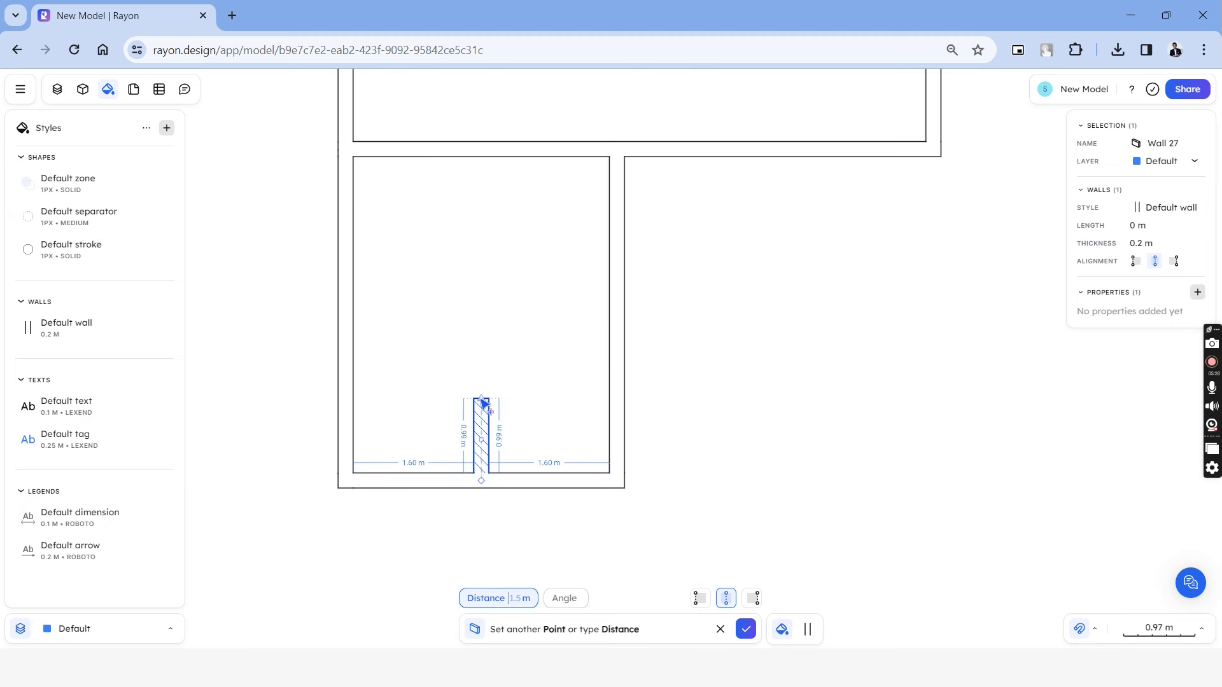
pyautogui.click(481, 368)
pyautogui.press('Escape')
# Shorten the 3.6 m bottom wall to 1.38 m
pyautogui.scroll(2, 513, 441)
pyautogui.click(496, 394)
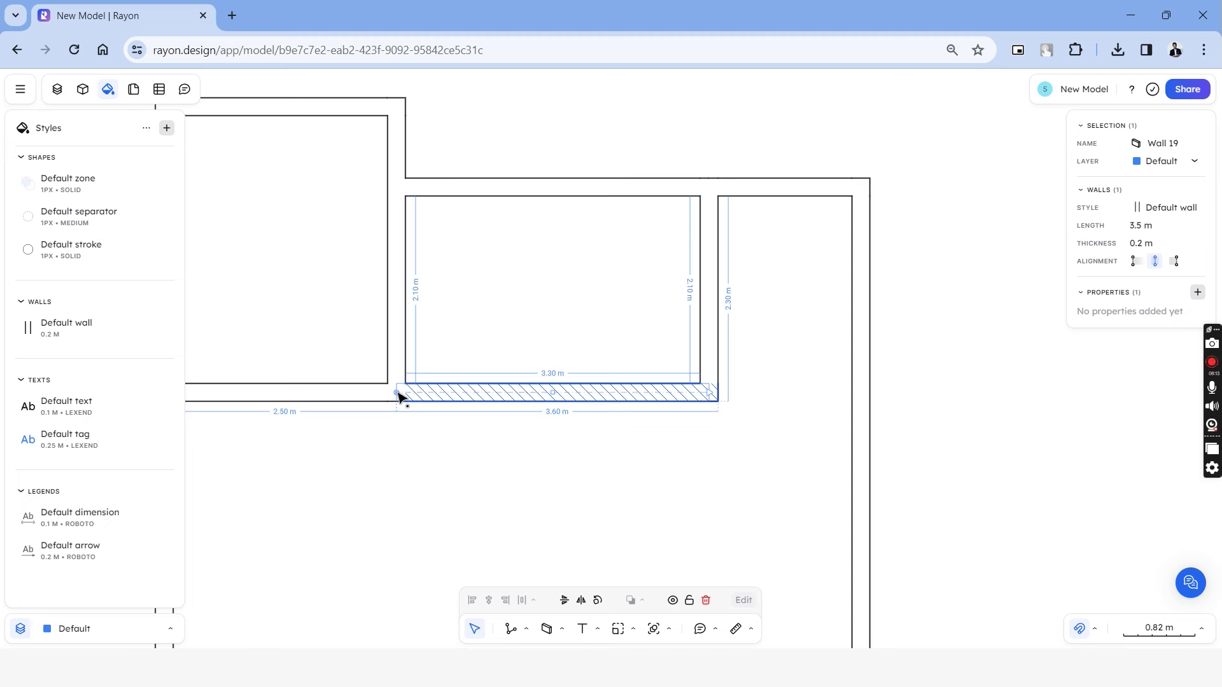
pyautogui.moveTo(398, 395); pyautogui.dragTo(611, 398)
pyautogui.press('Escape')
# Draw a 0.6 m wall from the corner, then a 2.4 m wall ending at the left wall
pyautogui.press('w')
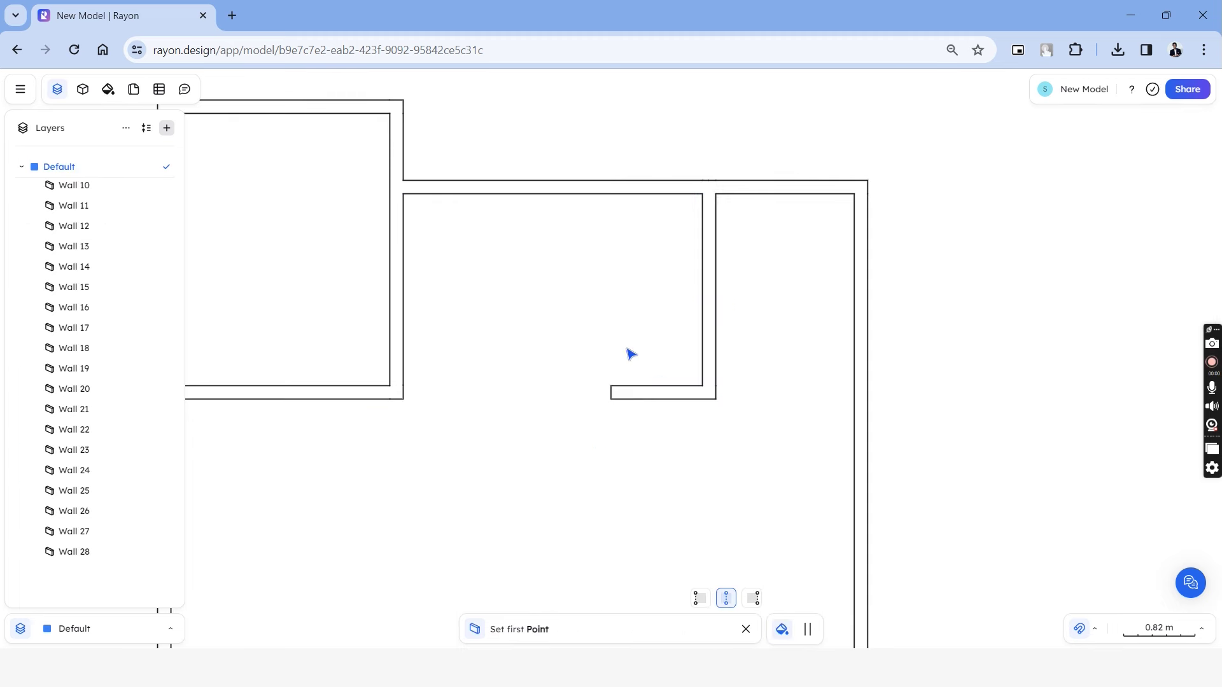
pyautogui.click(612, 394)
pyautogui.press('Tab')
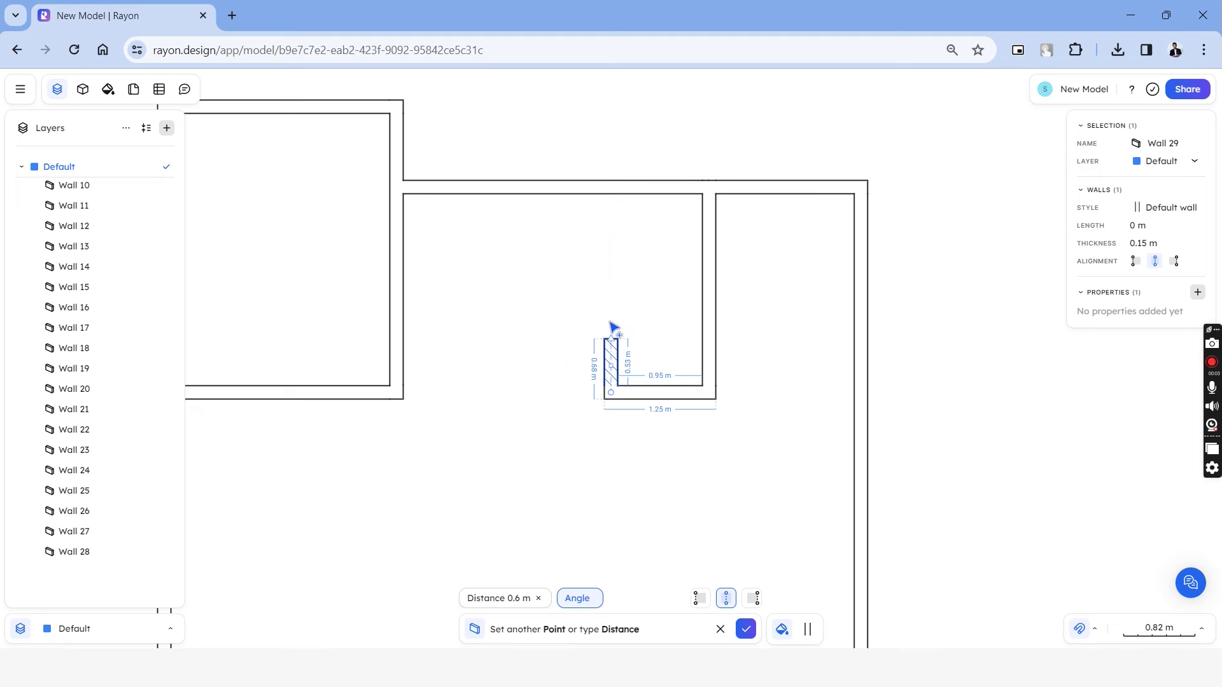
pyautogui.press('Return')
pyautogui.click(402, 339)
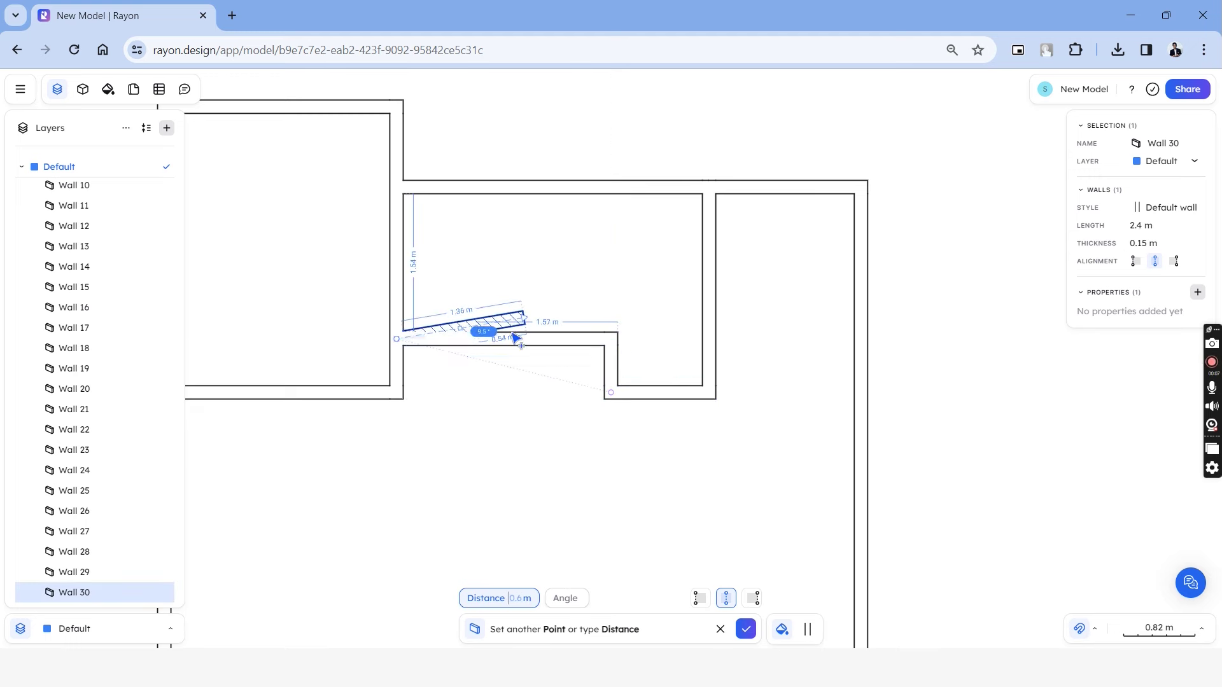
pyautogui.press('Escape')
# Apply the White 0.1 m wall style to both new walls
pyautogui.keyDown('shift'); pyautogui.click(407, 360); pyautogui.keyUp('shift')
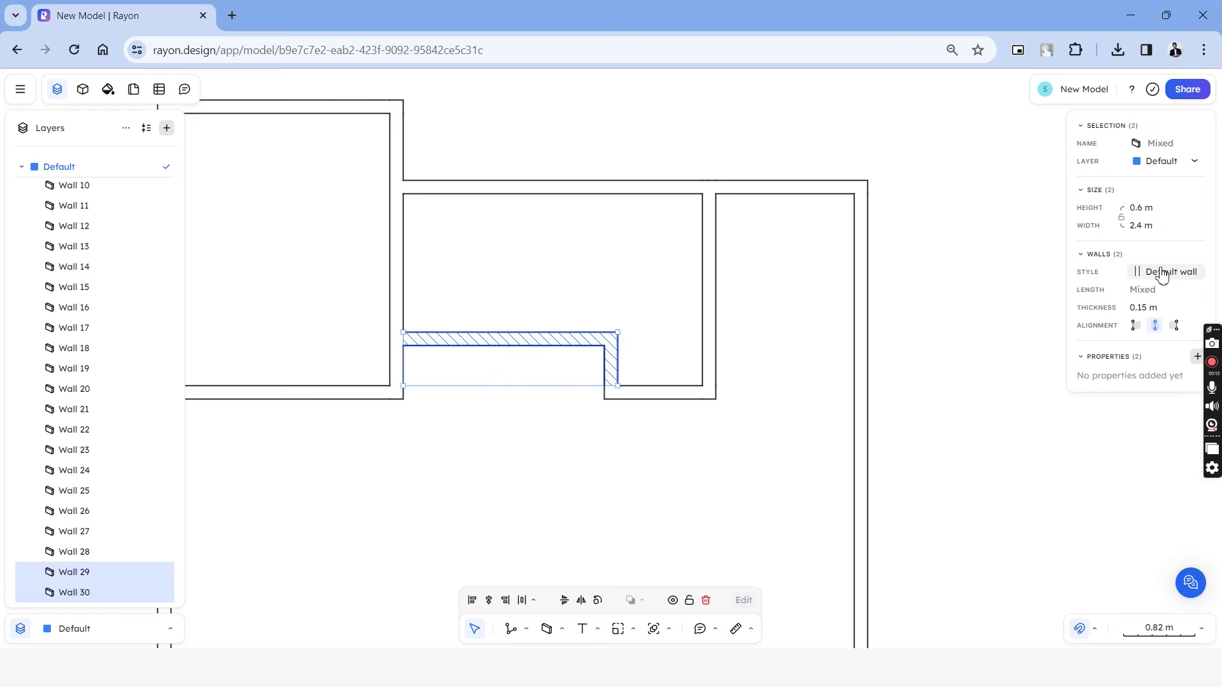
pyautogui.click(1164, 272)
pyautogui.click(1020, 321)
pyautogui.click(993, 382)
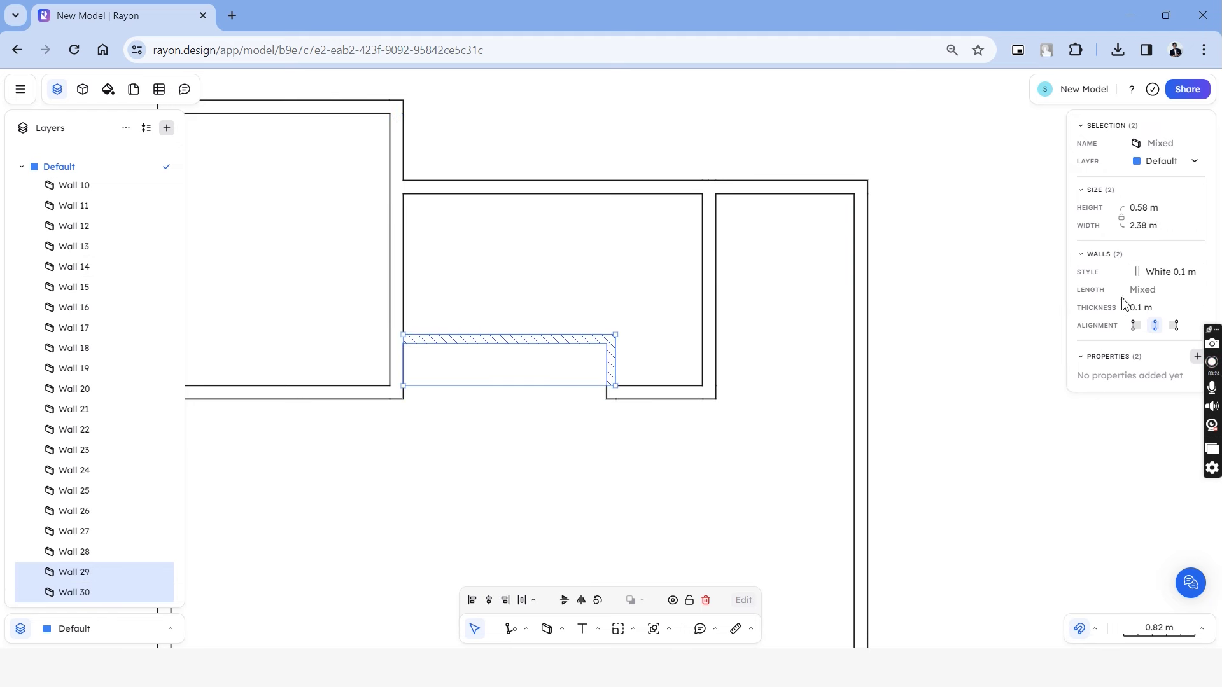
# Rename the White 0.1 m wall style to 'Inner Wall'
pyautogui.click(108, 89)
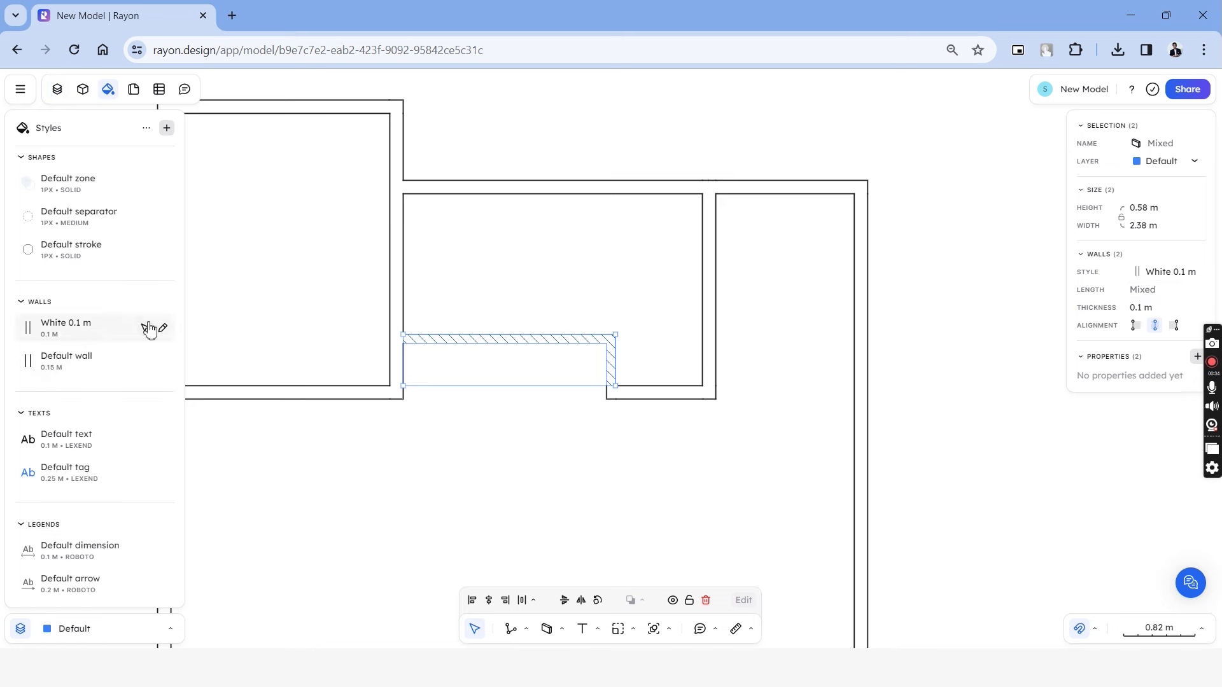
pyautogui.click(163, 328)
pyautogui.write('Inner Wal')
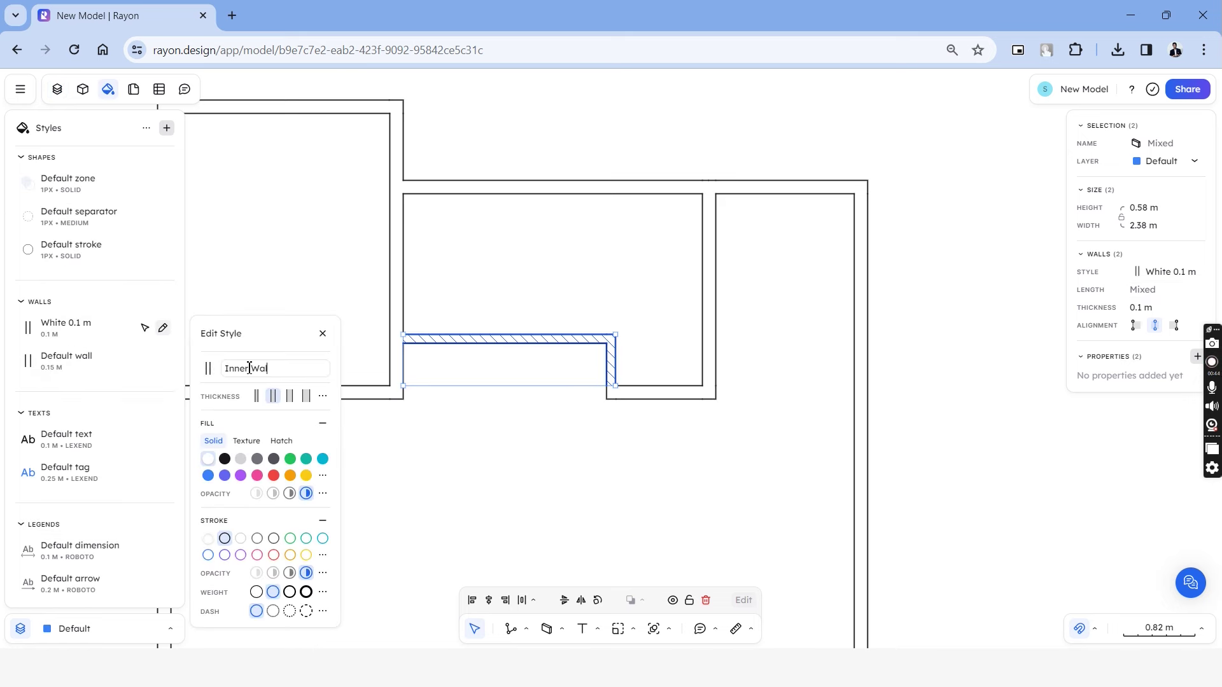
pyautogui.write('l')
pyautogui.click(641, 343)
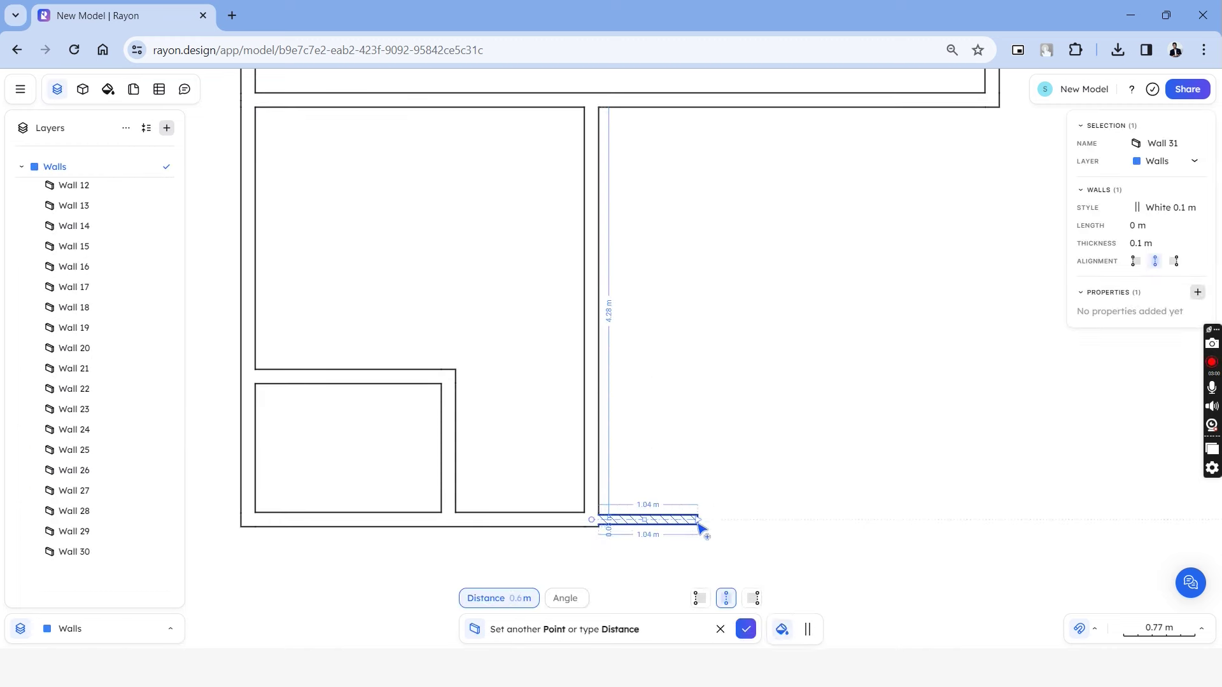
# Draw the remaining thin walls that close off a narrow room
pyautogui.press('Escape')
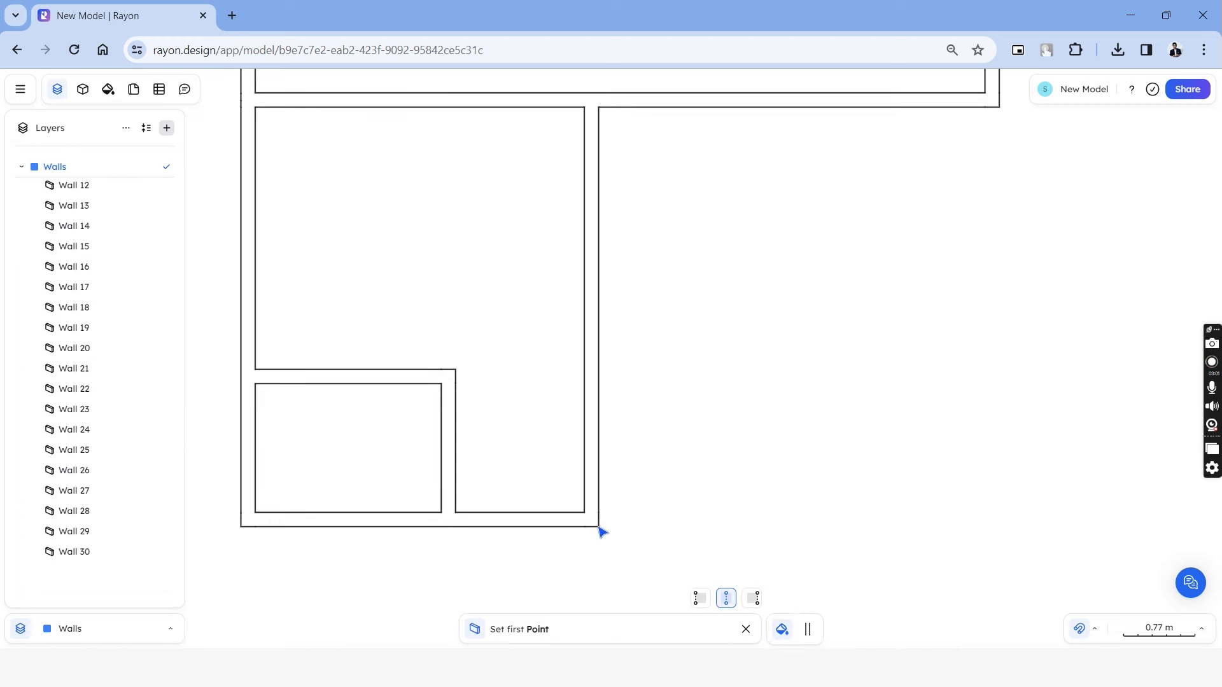
pyautogui.click(601, 531)
pyautogui.click(713, 522)
pyautogui.scroll(1, 714, 516)
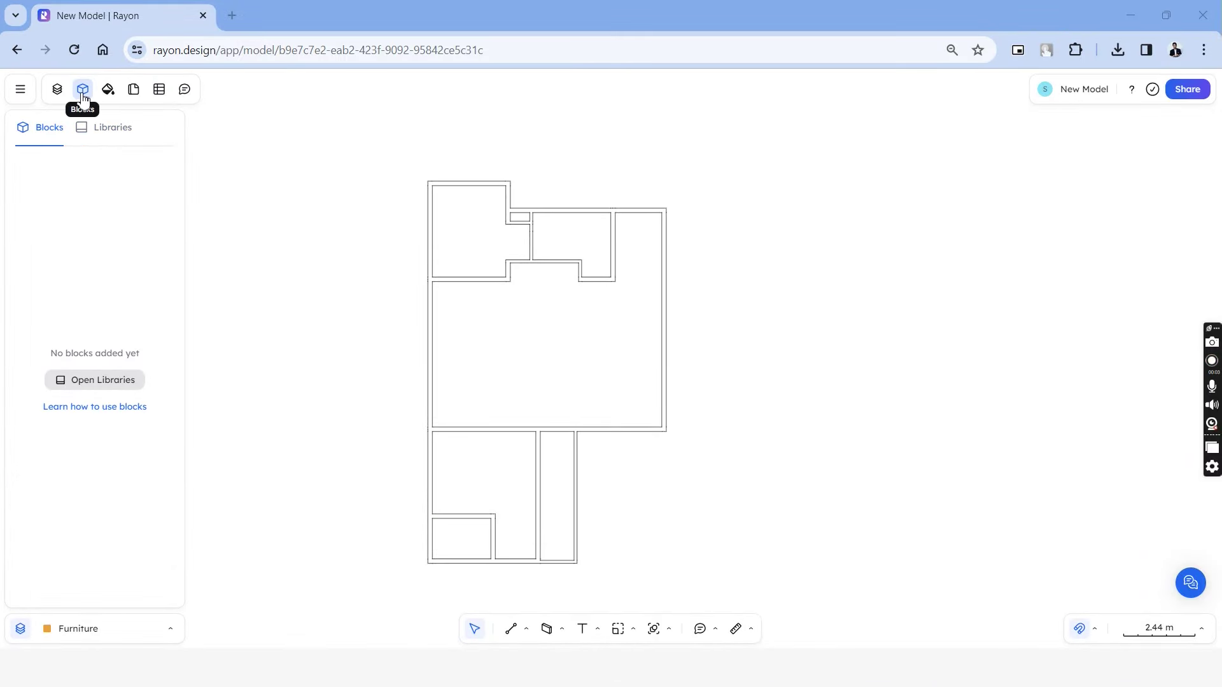
pyautogui.click(105, 128)
# Search the libraries for 'door' and place a Door EU 90 on the top wall
pyautogui.moveTo(182, 229); pyautogui.dragTo(188, 360)
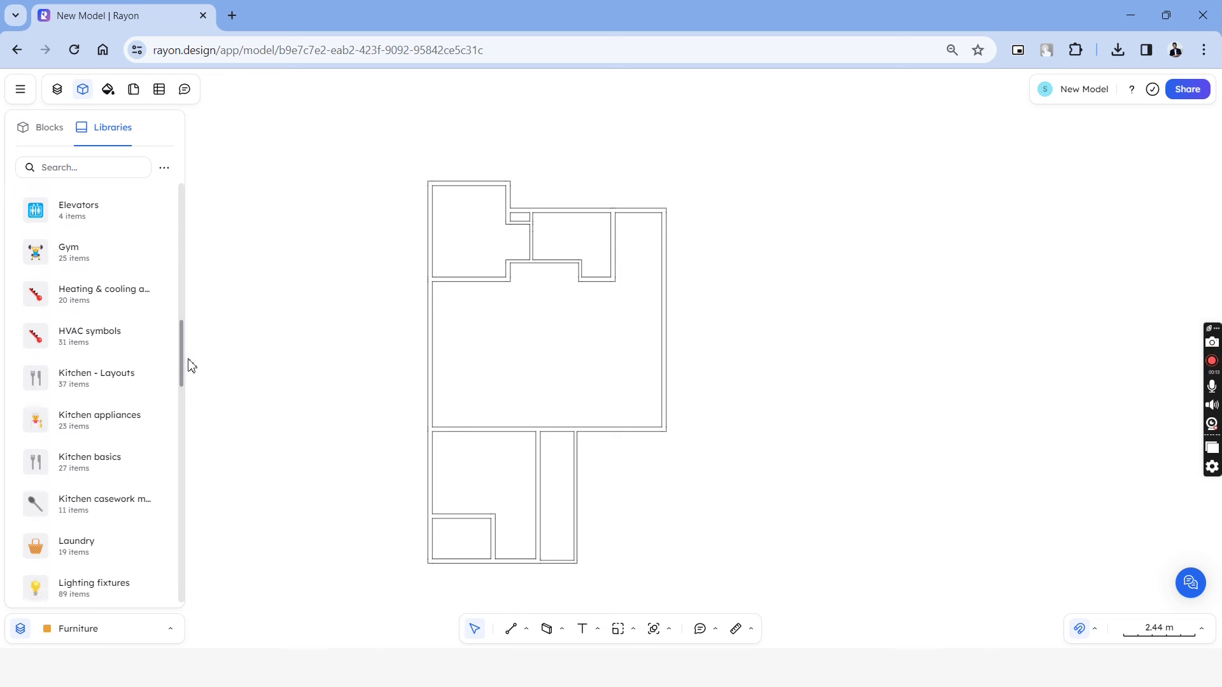
pyautogui.click(123, 168)
pyautogui.write('door')
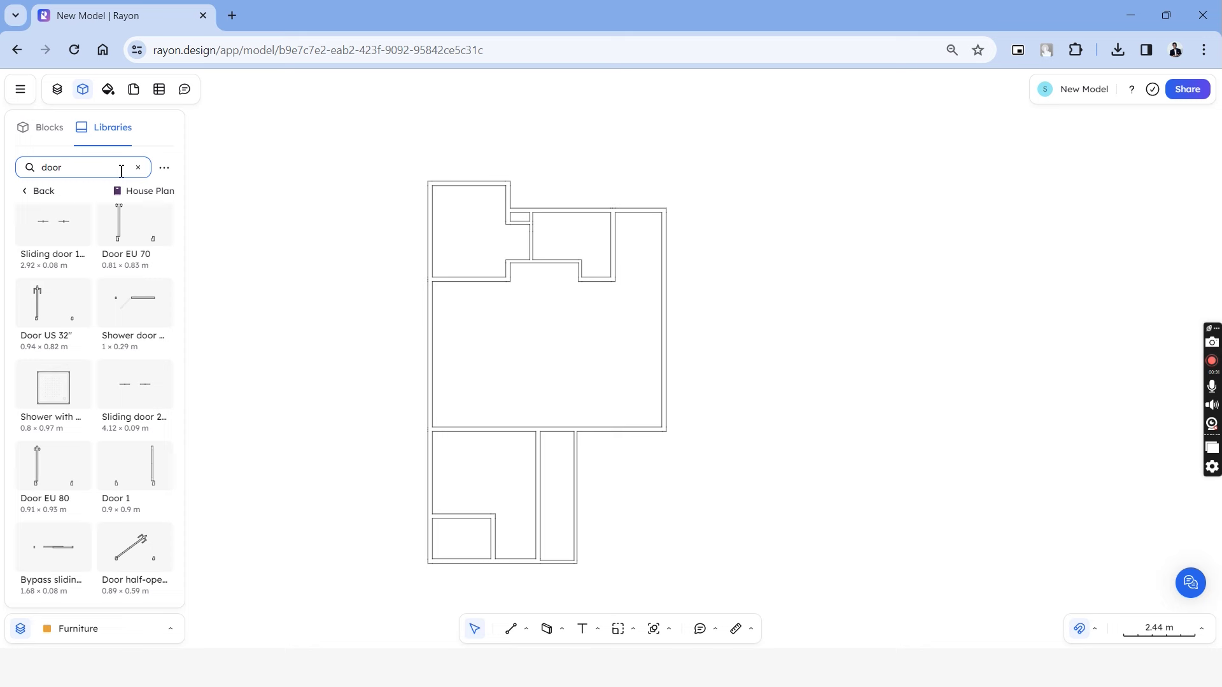
pyautogui.moveTo(185, 275); pyautogui.dragTo(191, 224)
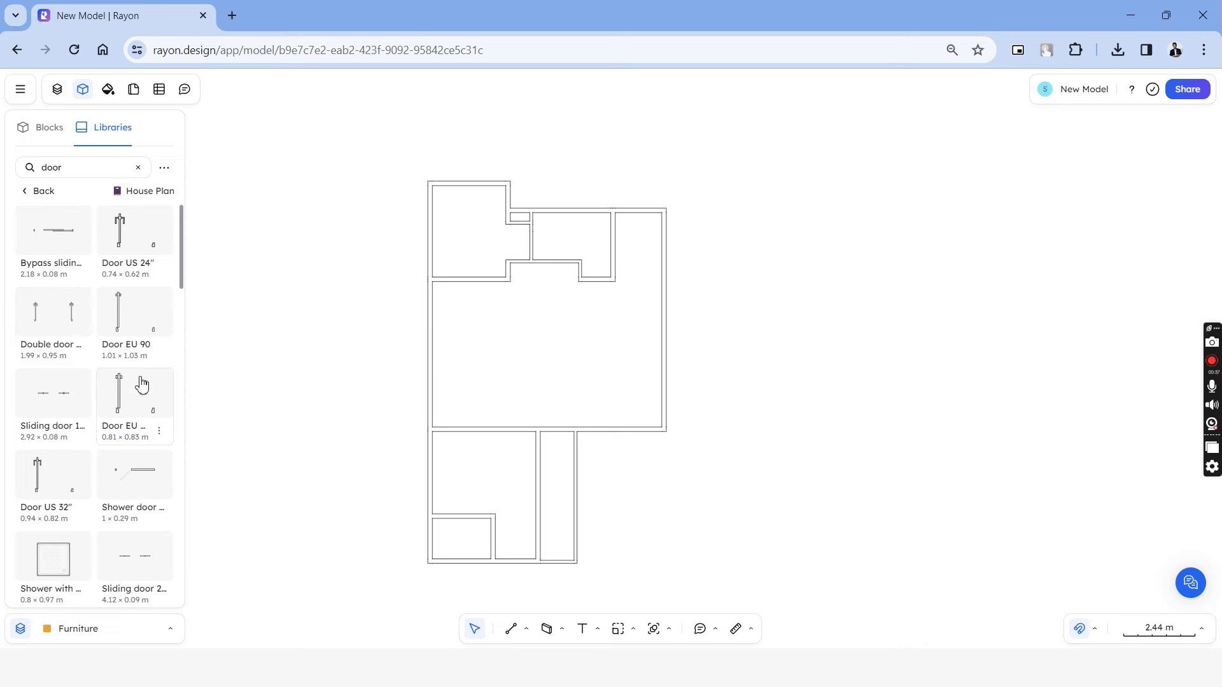
pyautogui.moveTo(139, 331); pyautogui.dragTo(641, 194)
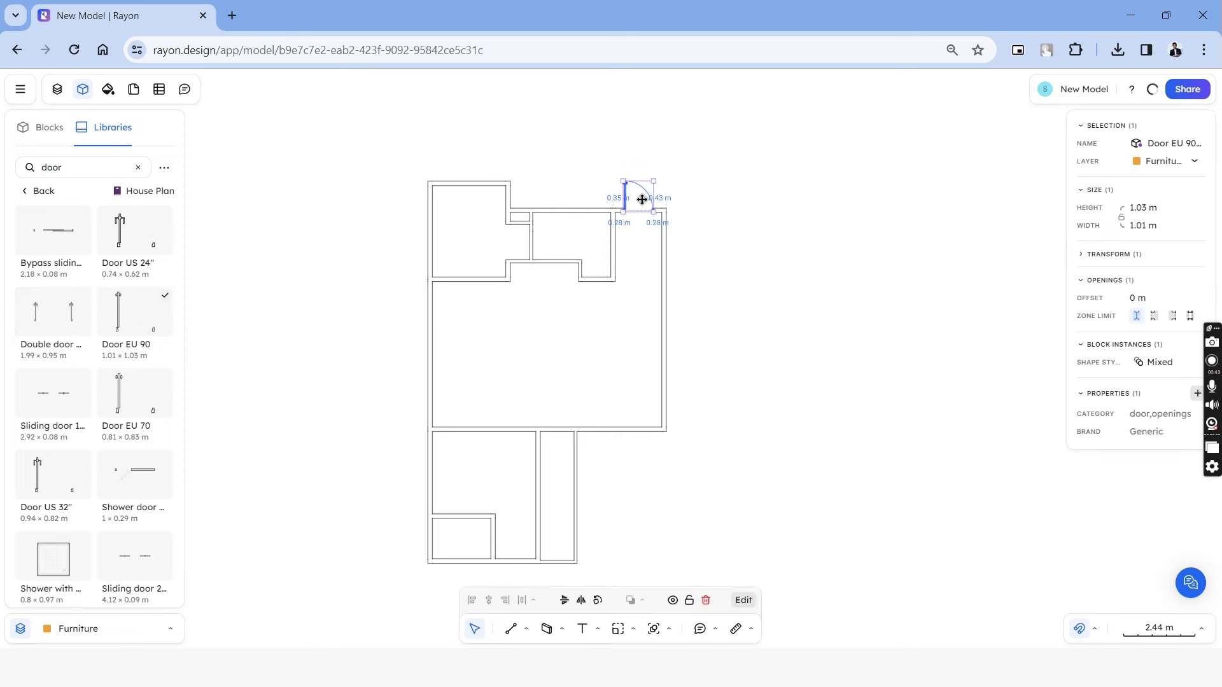
# Rotate and flip the door to swing into the room, and slide it right along the wall
pyautogui.scroll(5, 644, 192)
pyautogui.scroll(-1, 739, 519)
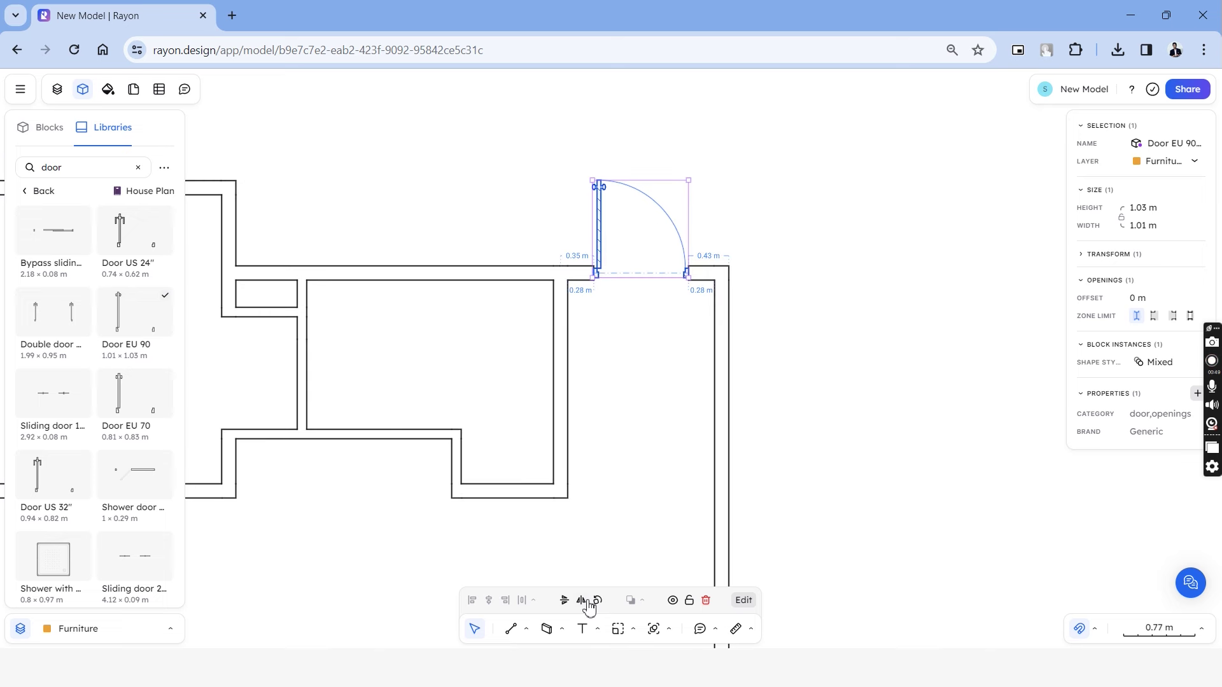
pyautogui.click(599, 602)
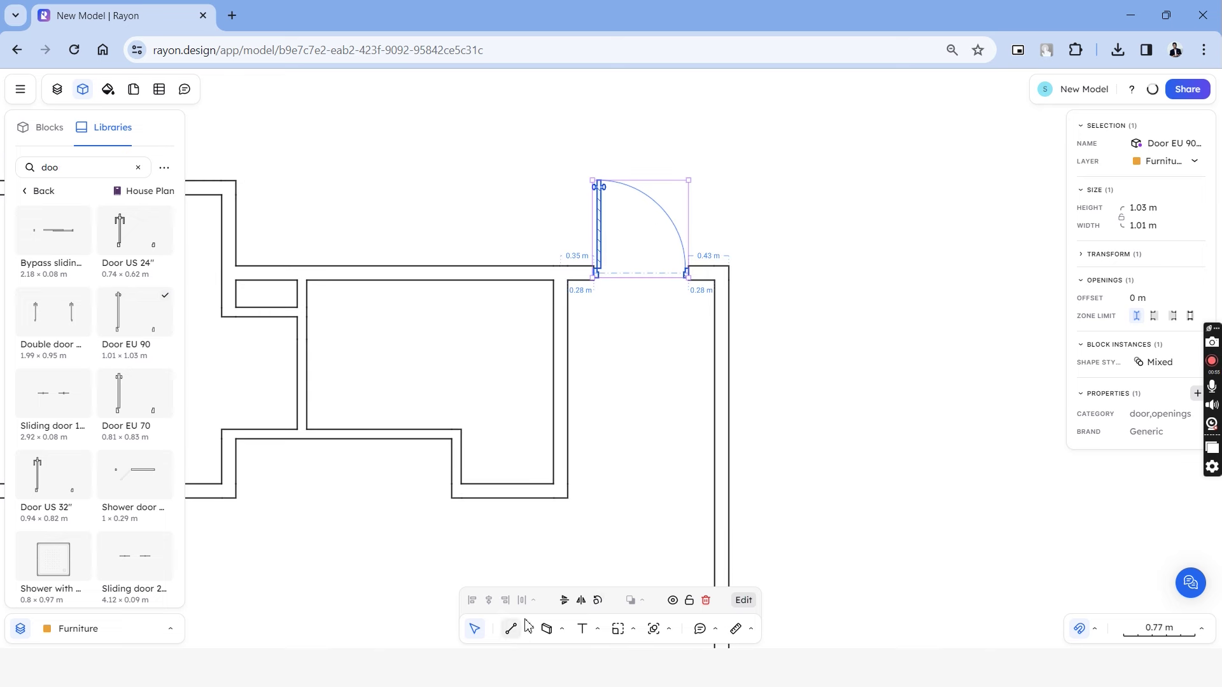
pyautogui.click(581, 602)
pyautogui.click(565, 601)
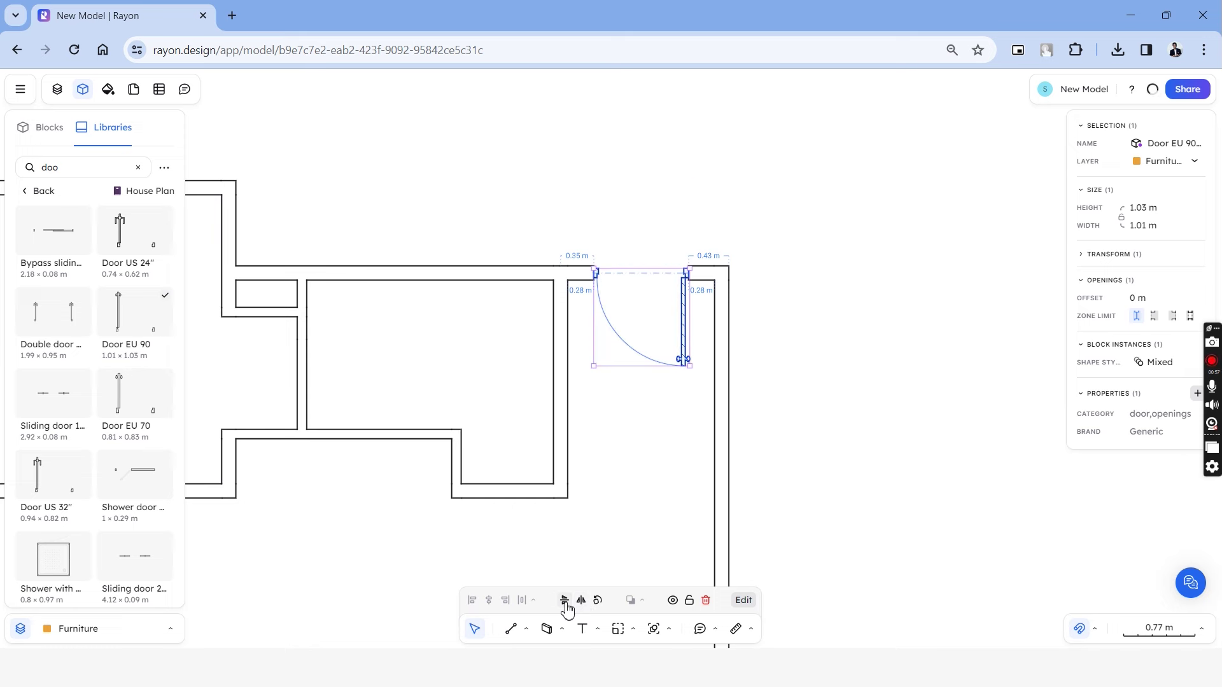
pyautogui.click(652, 463)
pyautogui.scroll(5, 687, 309)
pyautogui.click(678, 289)
pyautogui.moveTo(678, 289); pyautogui.dragTo(706, 289)
pyautogui.press('Escape')
pyautogui.hotkey('shift', '1')
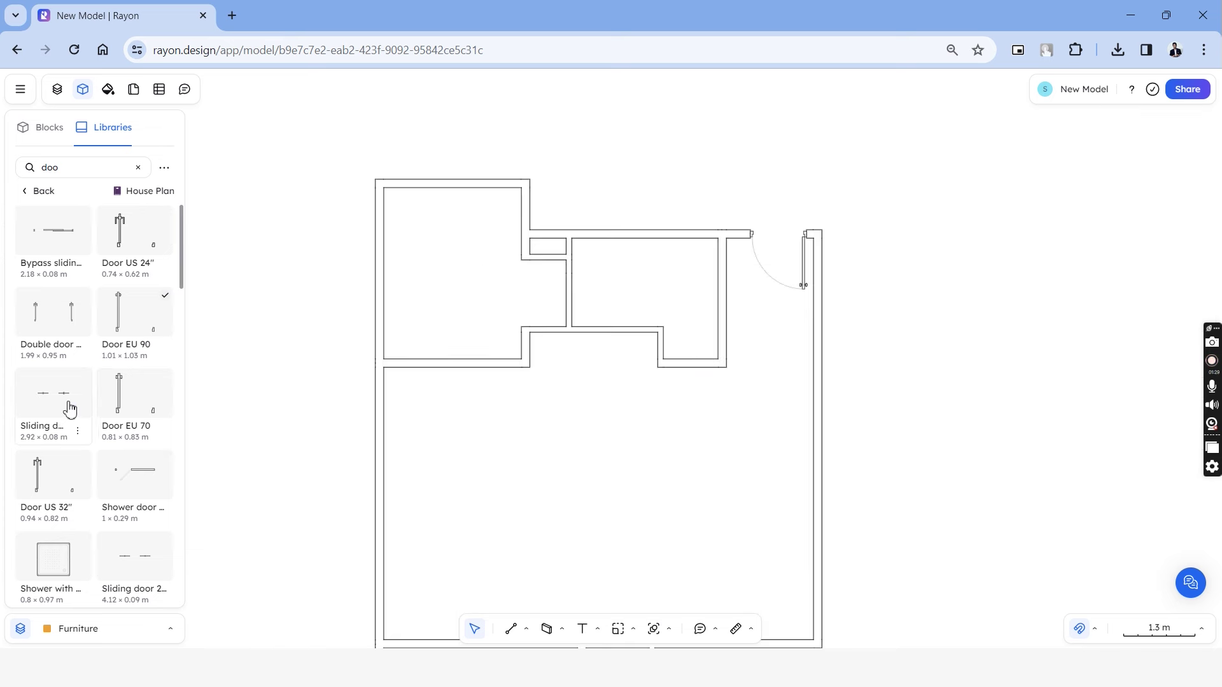
# Place a Door EU 70 and a bypass sliding door, narrow the opening, and paste a copy
pyautogui.click(498, 364)
pyautogui.scroll(5, 498, 364)
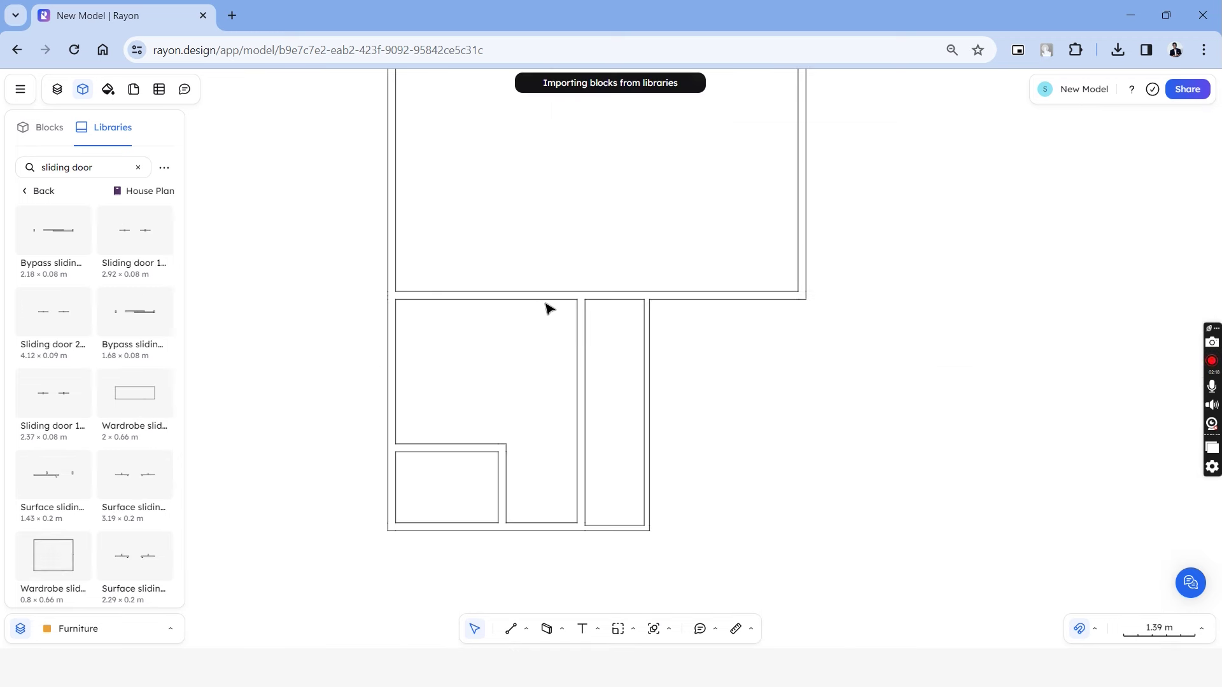
pyautogui.click(550, 304)
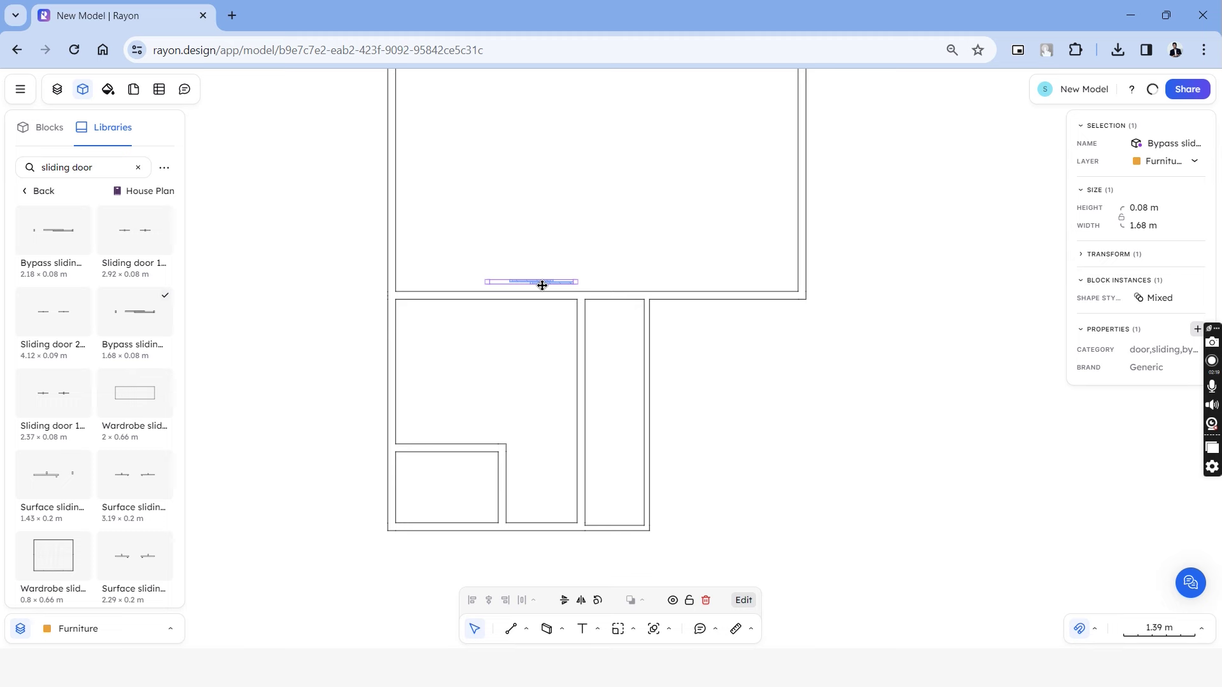
pyautogui.scroll(6, 503, 294)
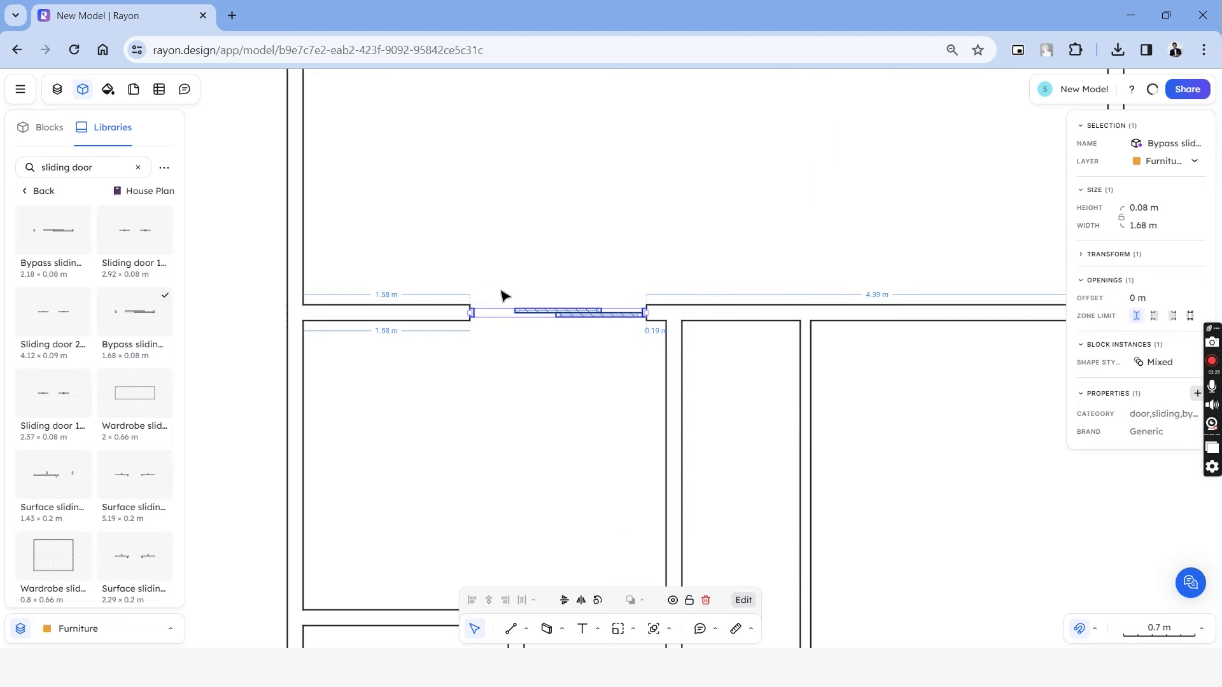
pyautogui.moveTo(438, 338); pyautogui.dragTo(507, 340)
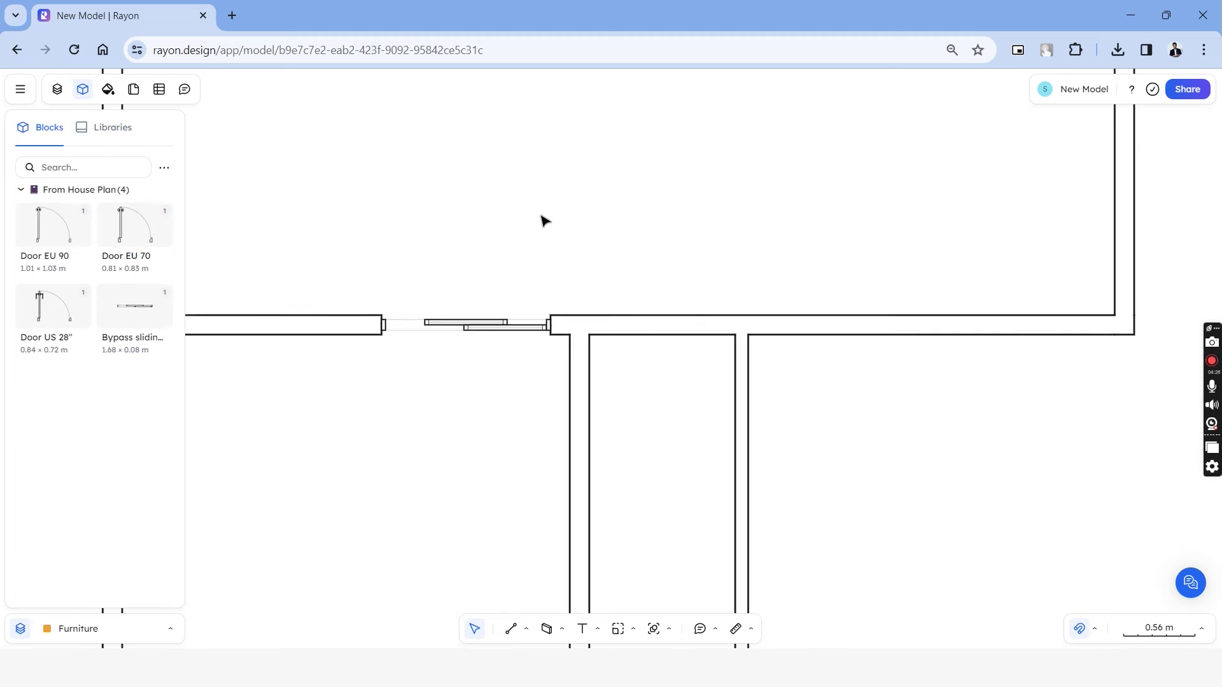
pyautogui.hotkey('ctrl', 'v')
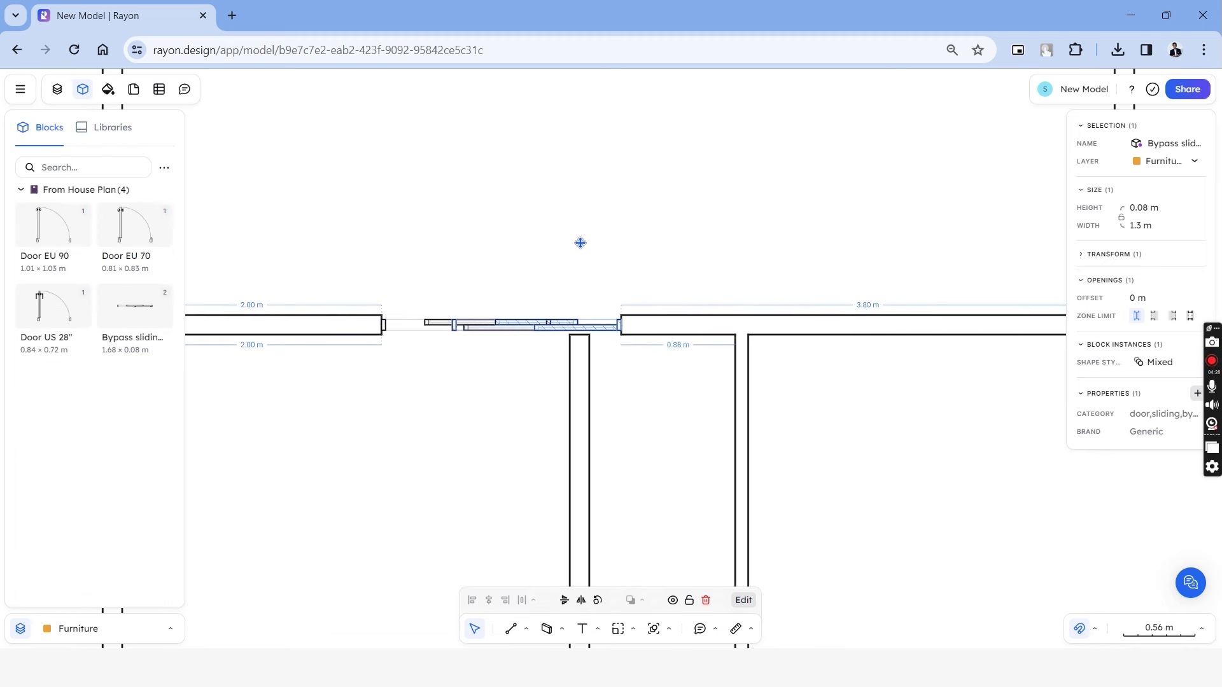
pyautogui.scroll(2, 535, 330)
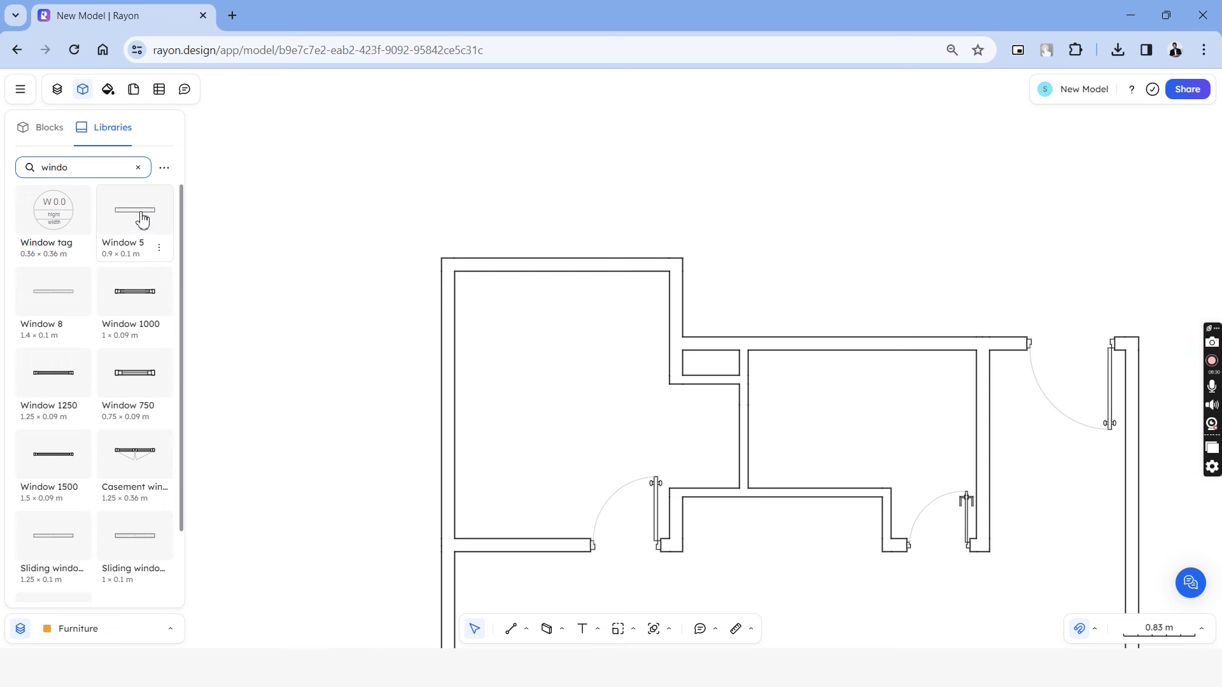
# Place Window 5 in the top wall and move a duplicate to the wall corner
pyautogui.moveTo(495, 296); pyautogui.dragTo(646, 270)
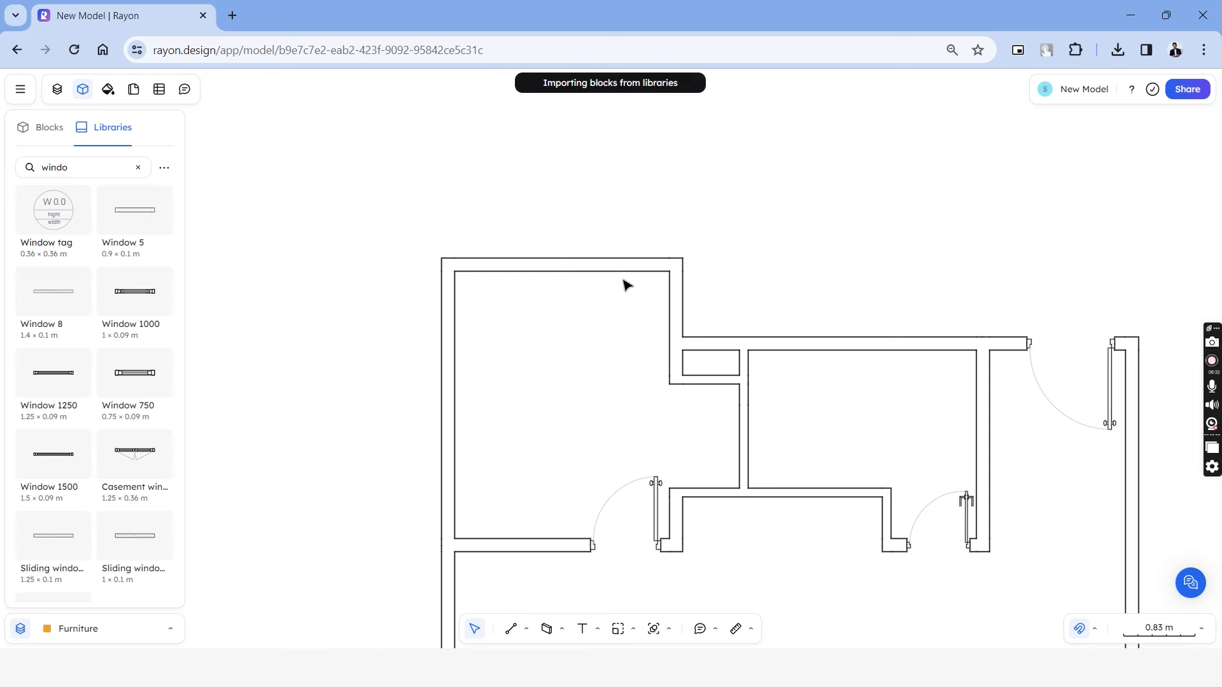
pyautogui.scroll(5, 637, 277)
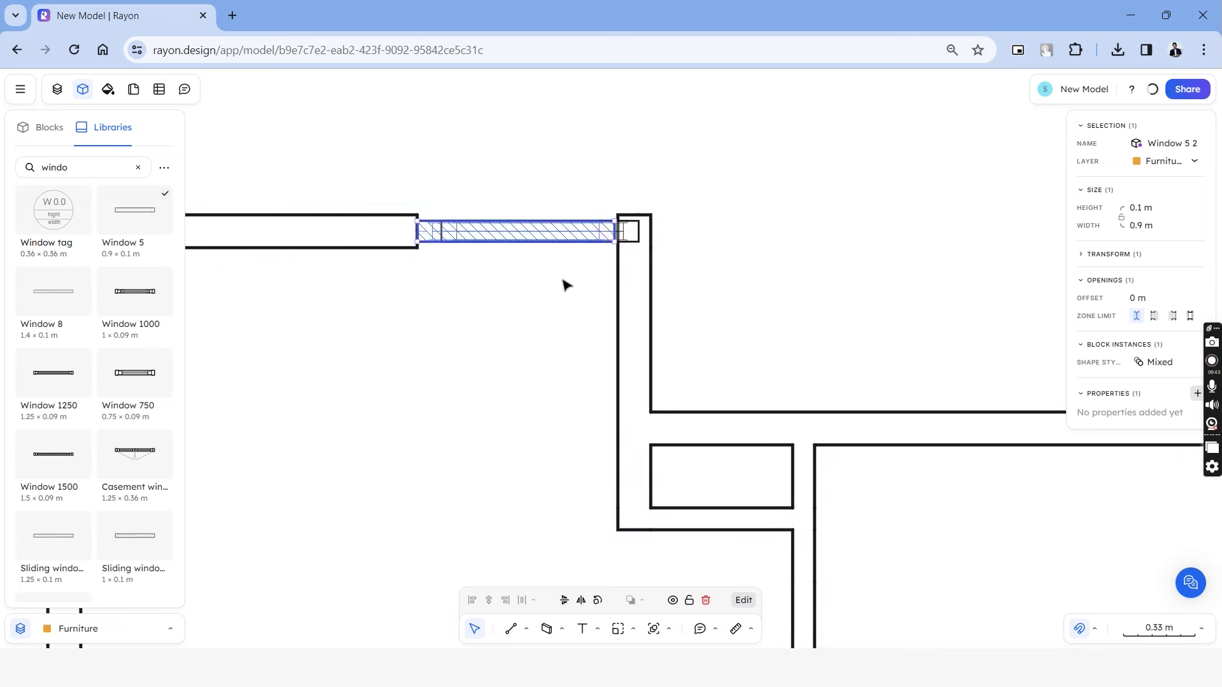
pyautogui.hotkey('ctrl', 'd')
pyautogui.moveTo(681, 242); pyautogui.dragTo(649, 318)
pyautogui.scroll(1, 690, 254)
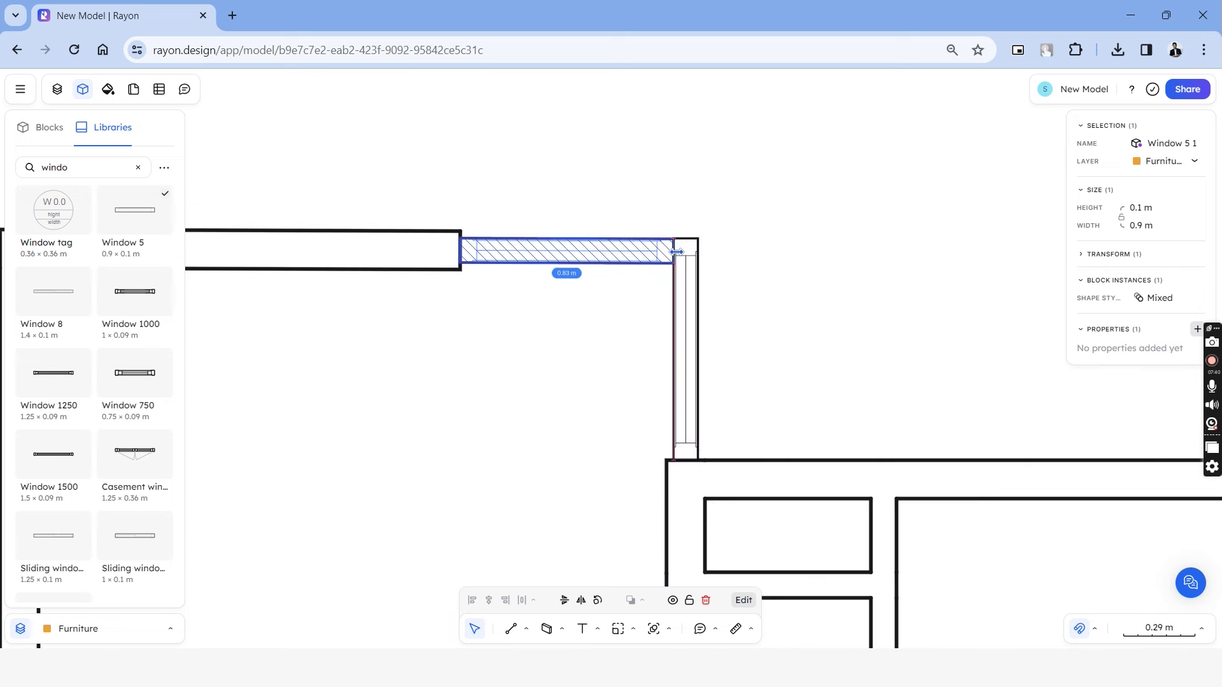
pyautogui.click(723, 220)
pyautogui.scroll(5, 691, 230)
pyautogui.click(692, 231)
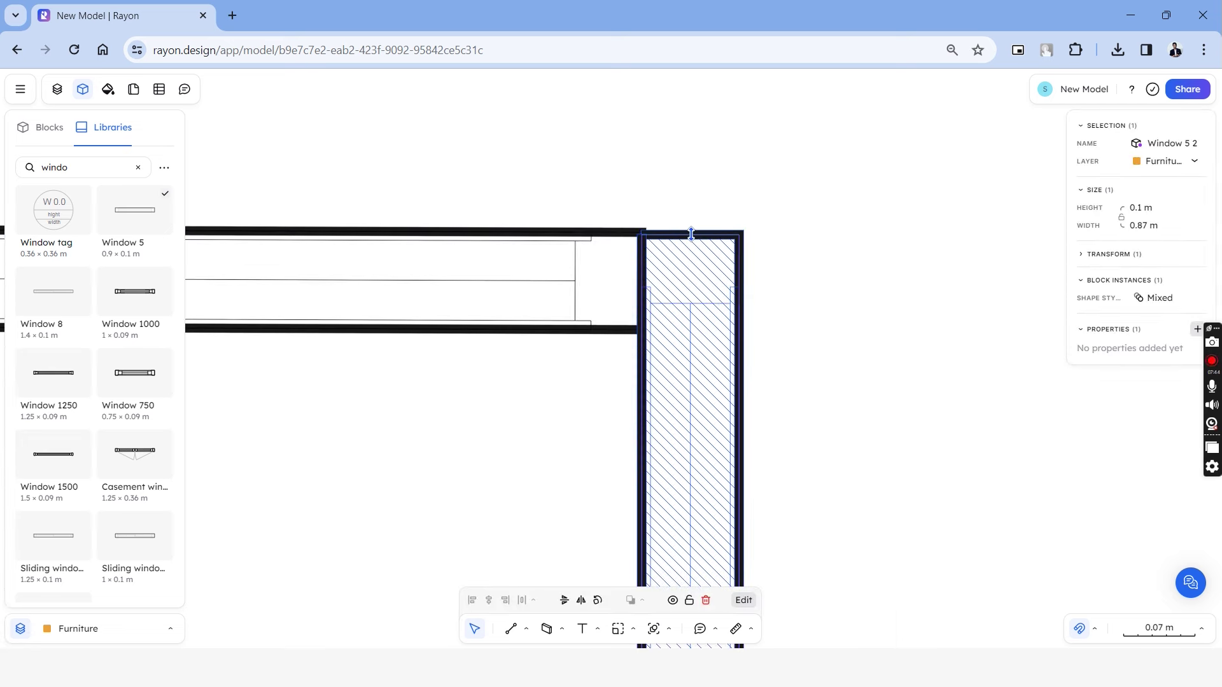
pyautogui.scroll(-8, 483, 417)
pyautogui.press('Escape')
# Add a window to the bottom wall and set in a 1.5 m sliding window
pyautogui.click(507, 422)
pyautogui.scroll(3, 507, 422)
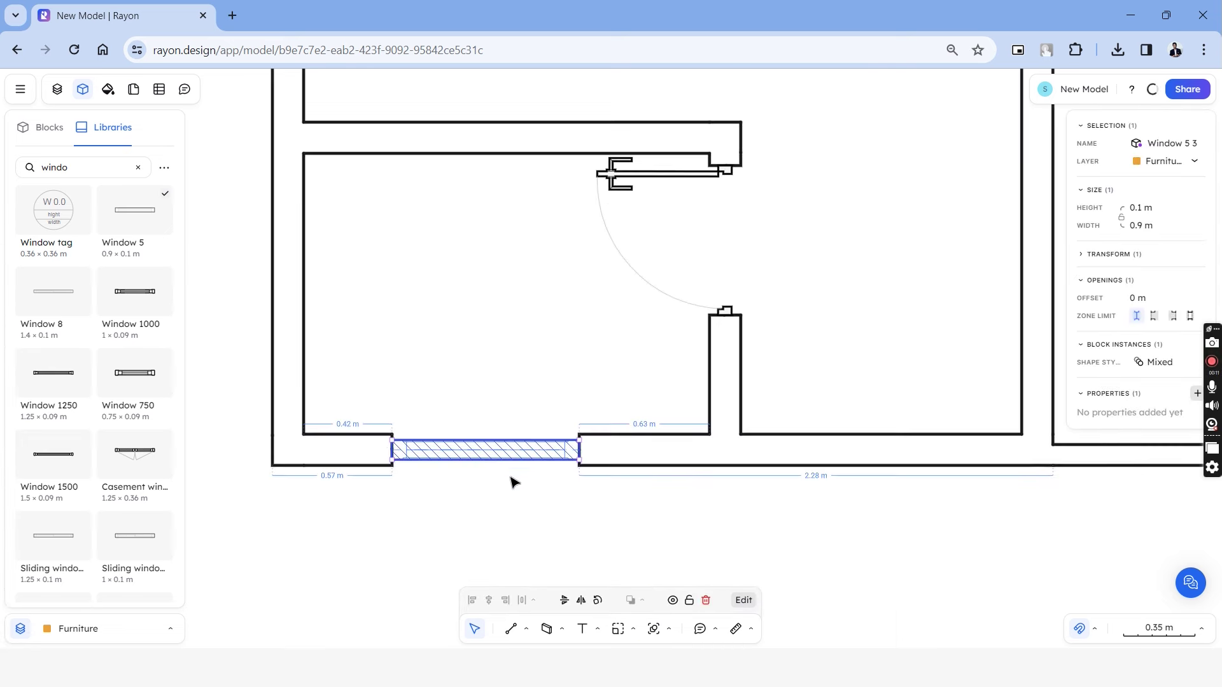
pyautogui.scroll(-3, 508, 404)
pyautogui.press('Escape')
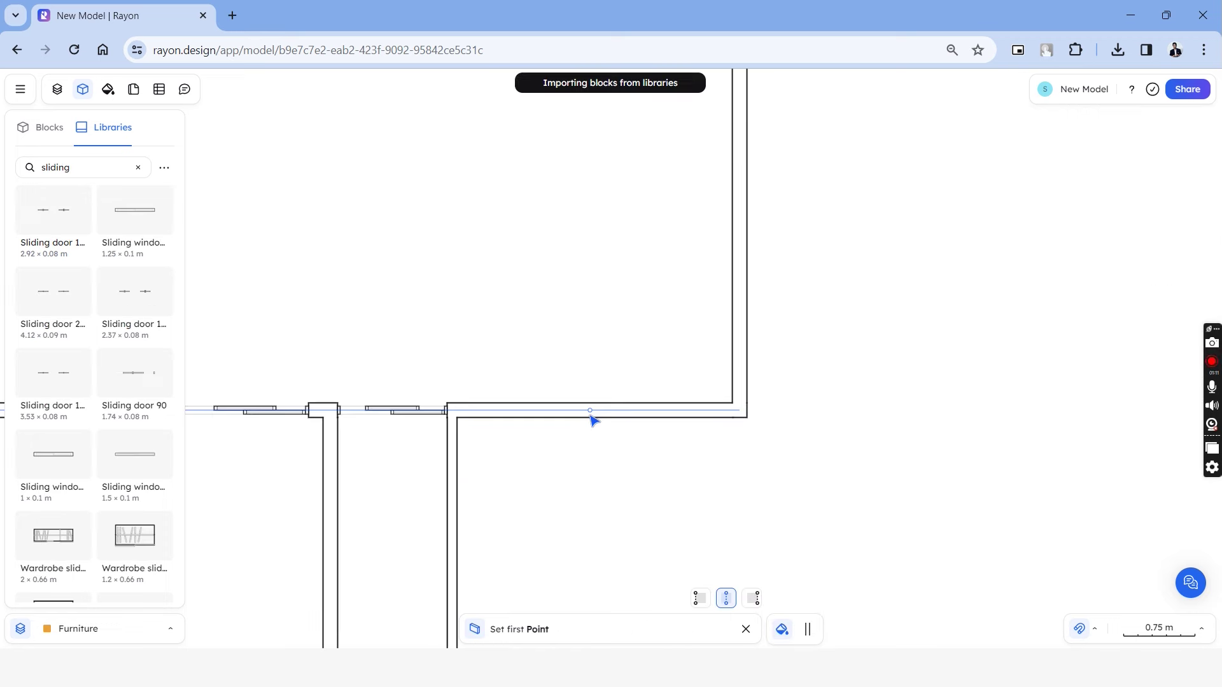
pyautogui.click(591, 417)
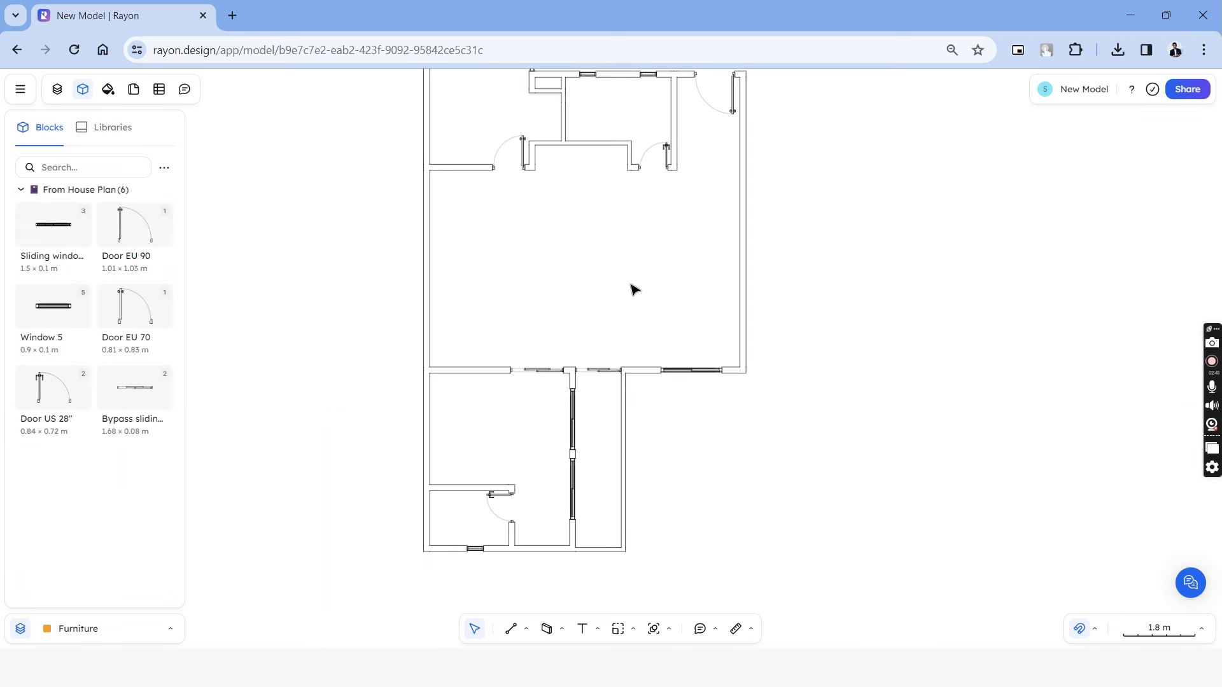
pyautogui.scroll(3, 522, 364)
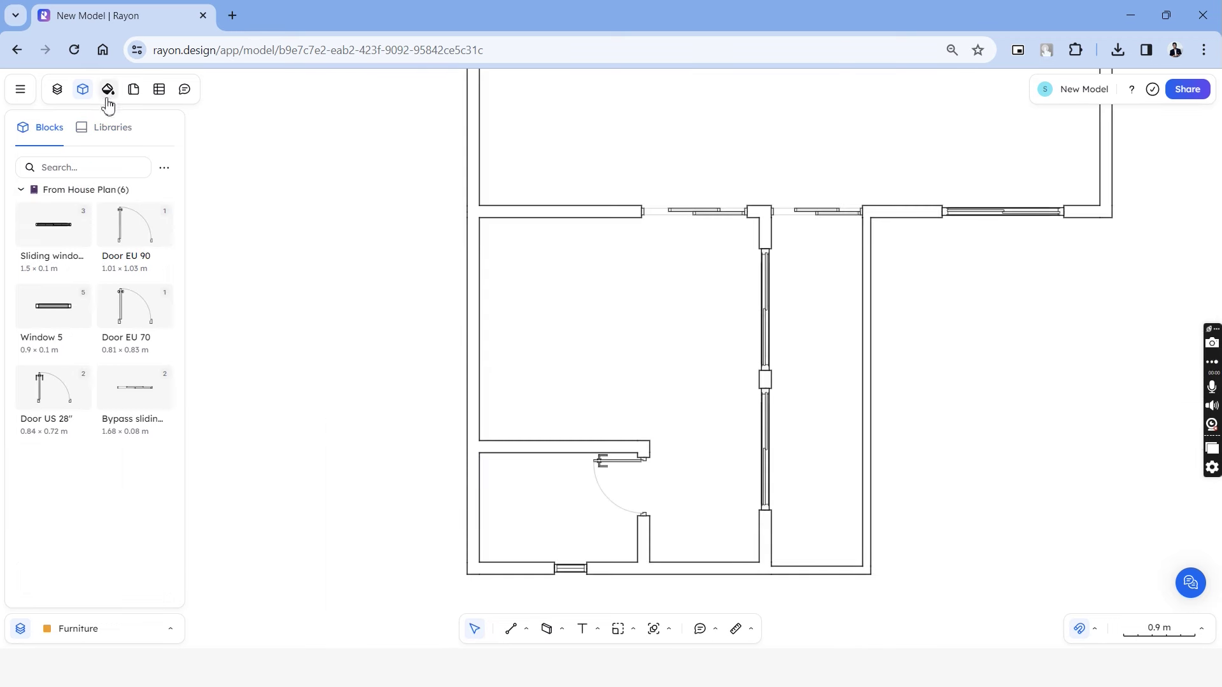
# Search for 'bed' and place a double bed against the top room's left wall
pyautogui.click(96, 151)
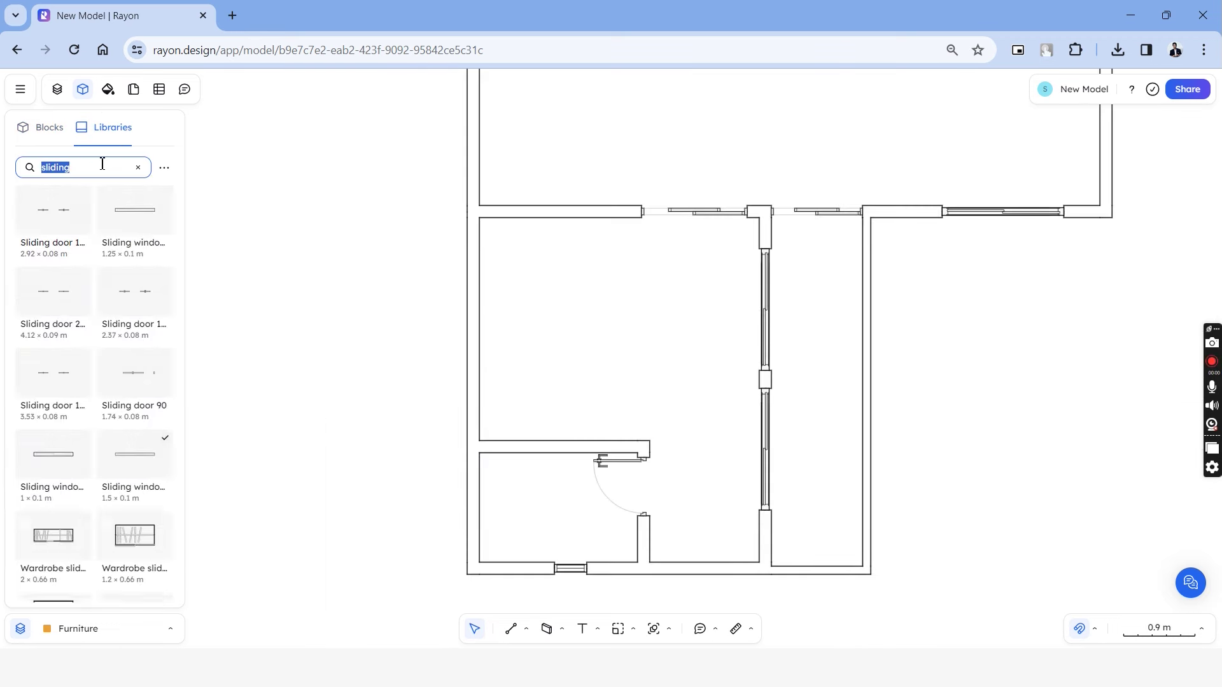
pyautogui.write('bed')
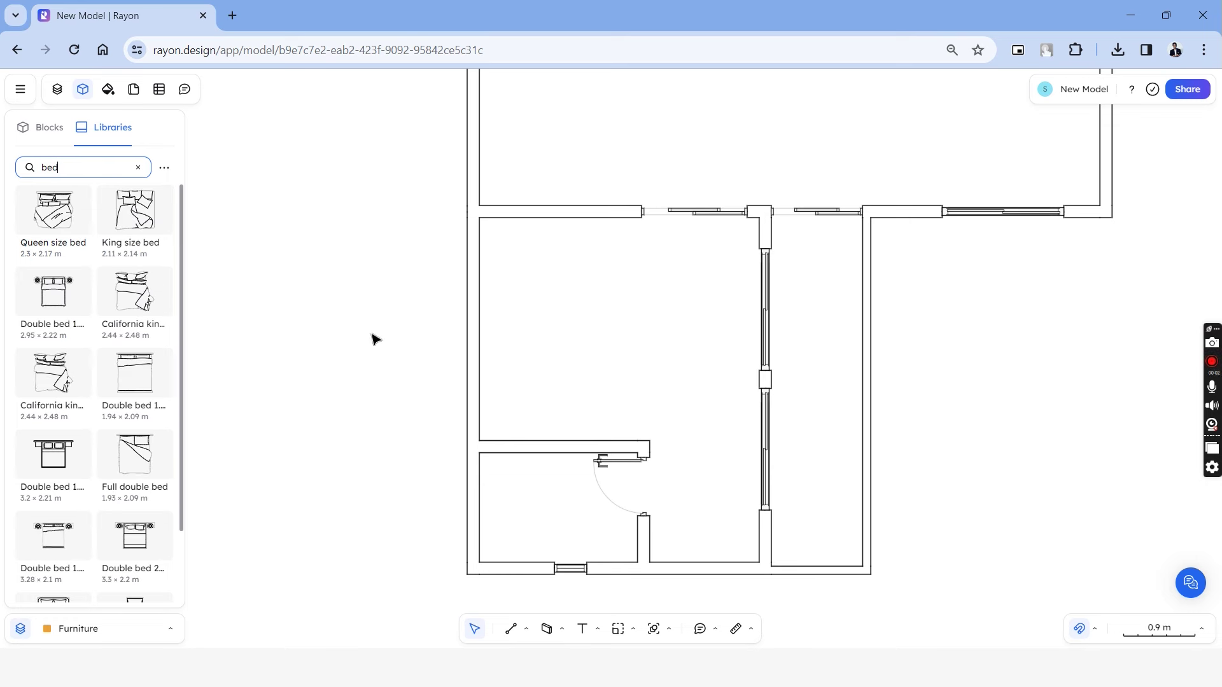
pyautogui.click(476, 326)
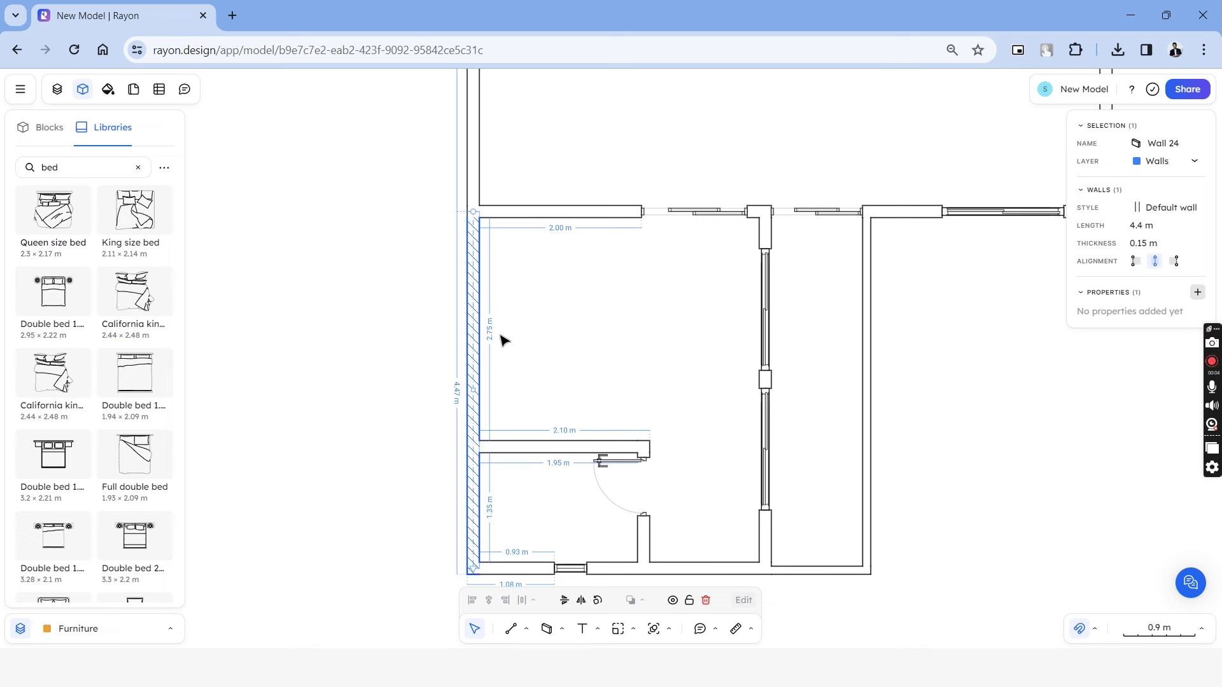
pyautogui.scroll(-3, 67, 437)
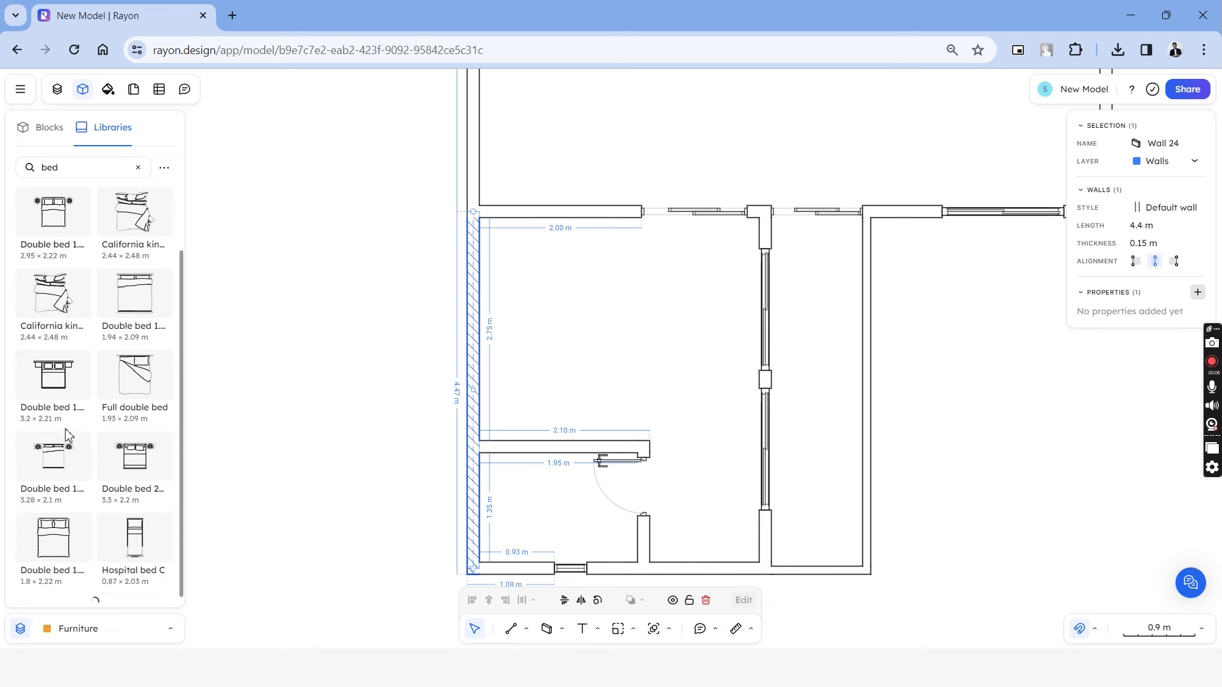
pyautogui.scroll(-5, 71, 422)
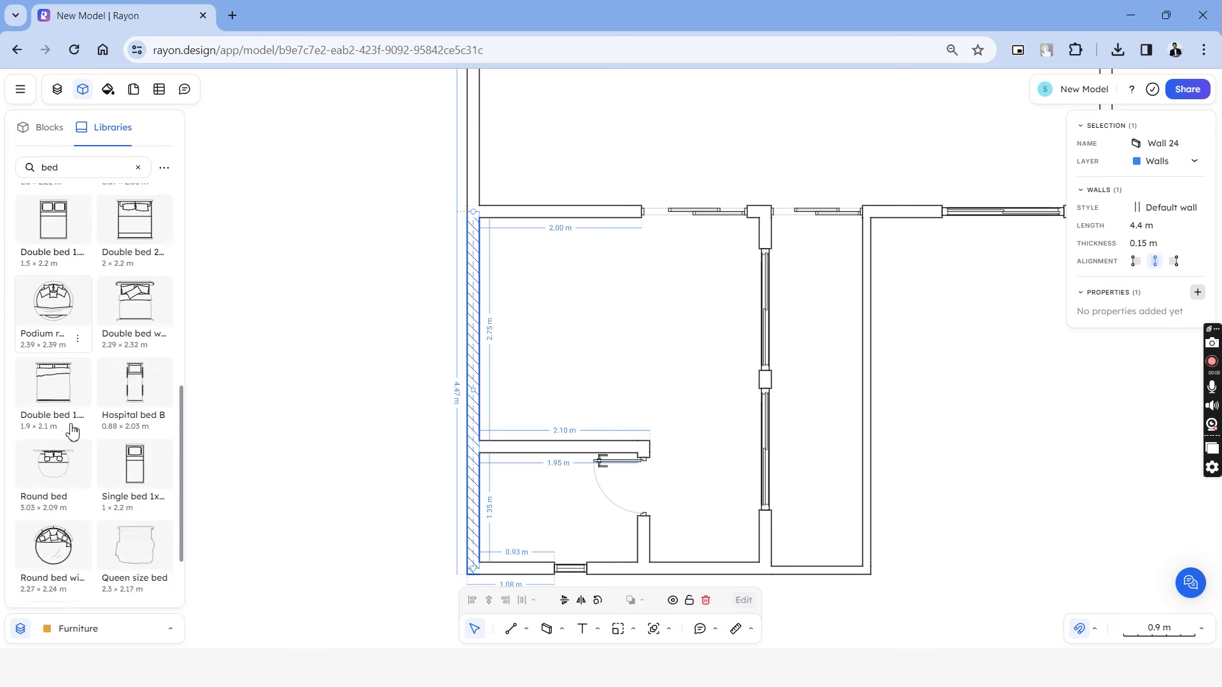
pyautogui.scroll(8, 73, 428)
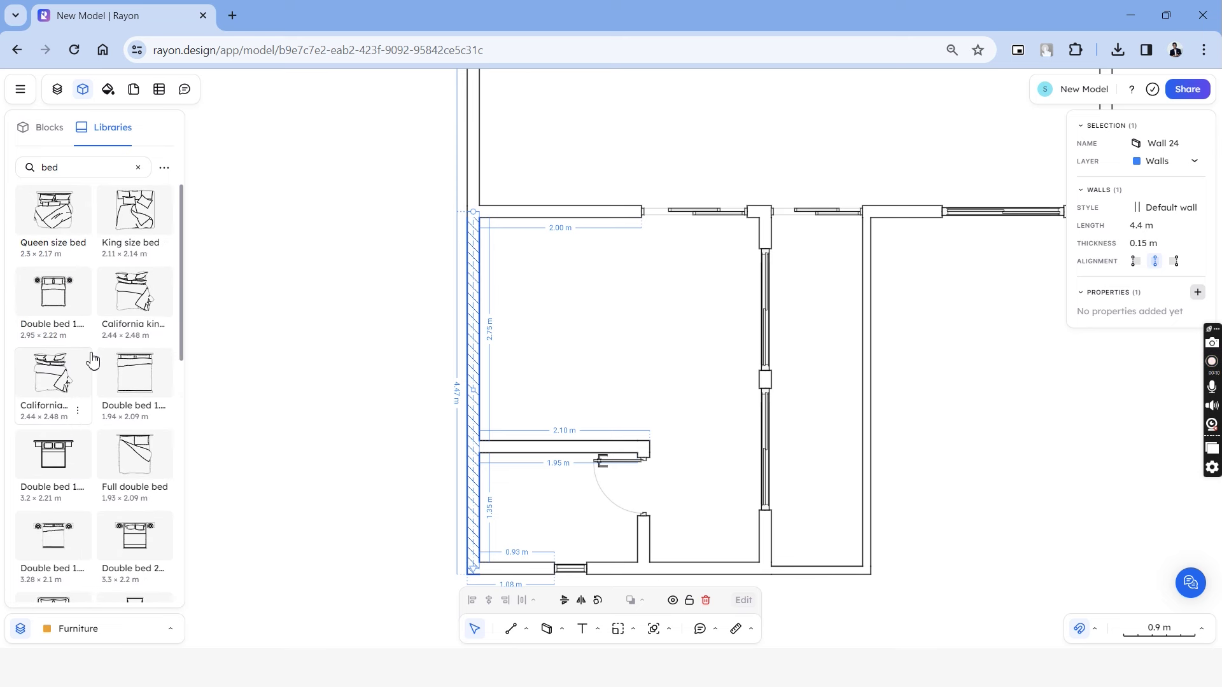
pyautogui.scroll(-2, 93, 360)
pyautogui.moveTo(53, 538); pyautogui.dragTo(611, 357)
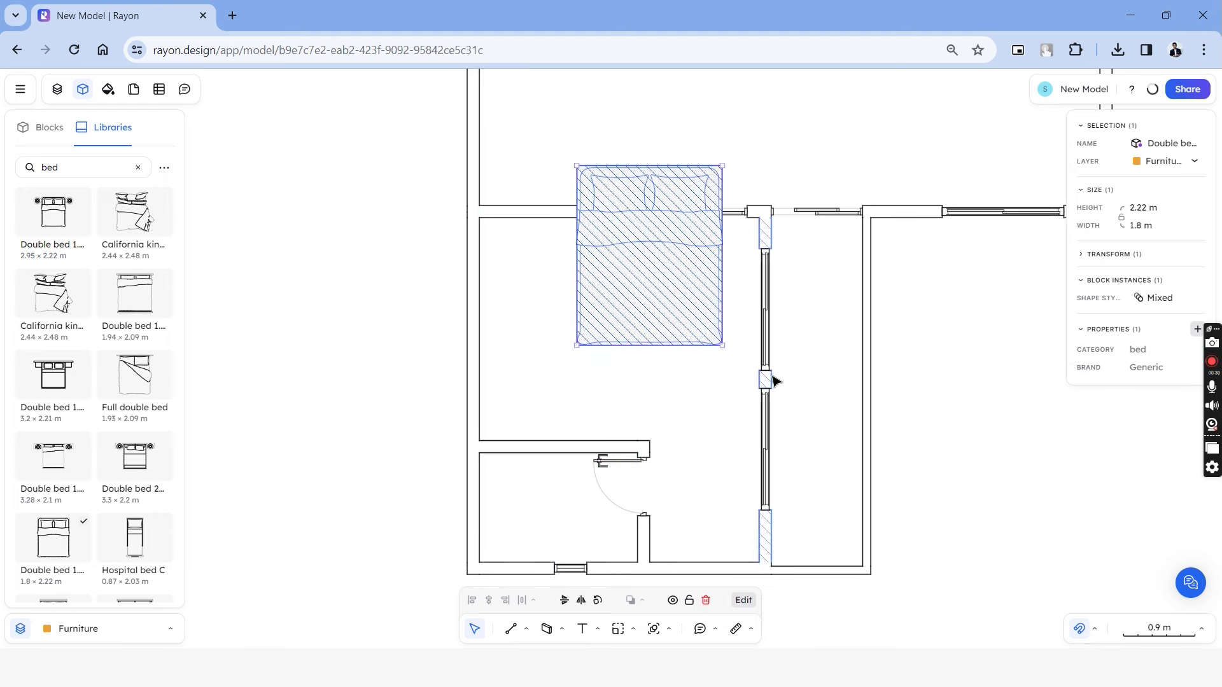
pyautogui.moveTo(679, 265); pyautogui.dragTo(619, 319)
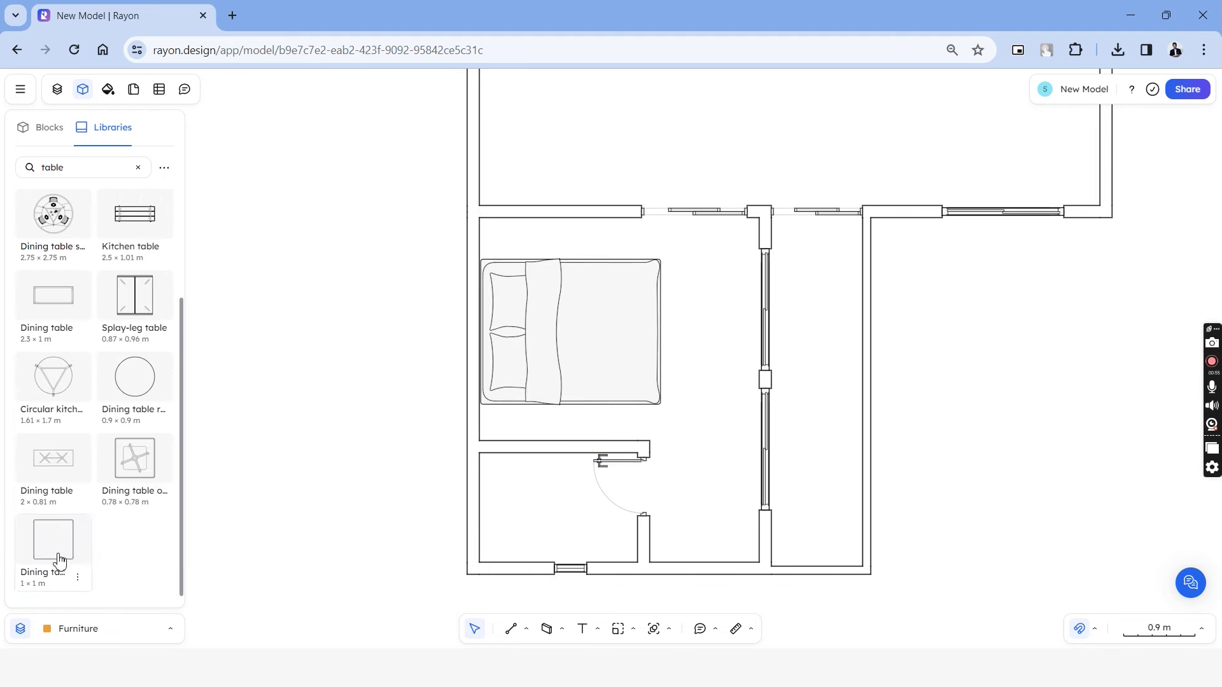
# Add a square table shrunk to 0.42 m beside the bed's head
pyautogui.moveTo(59, 559); pyautogui.dragTo(545, 238)
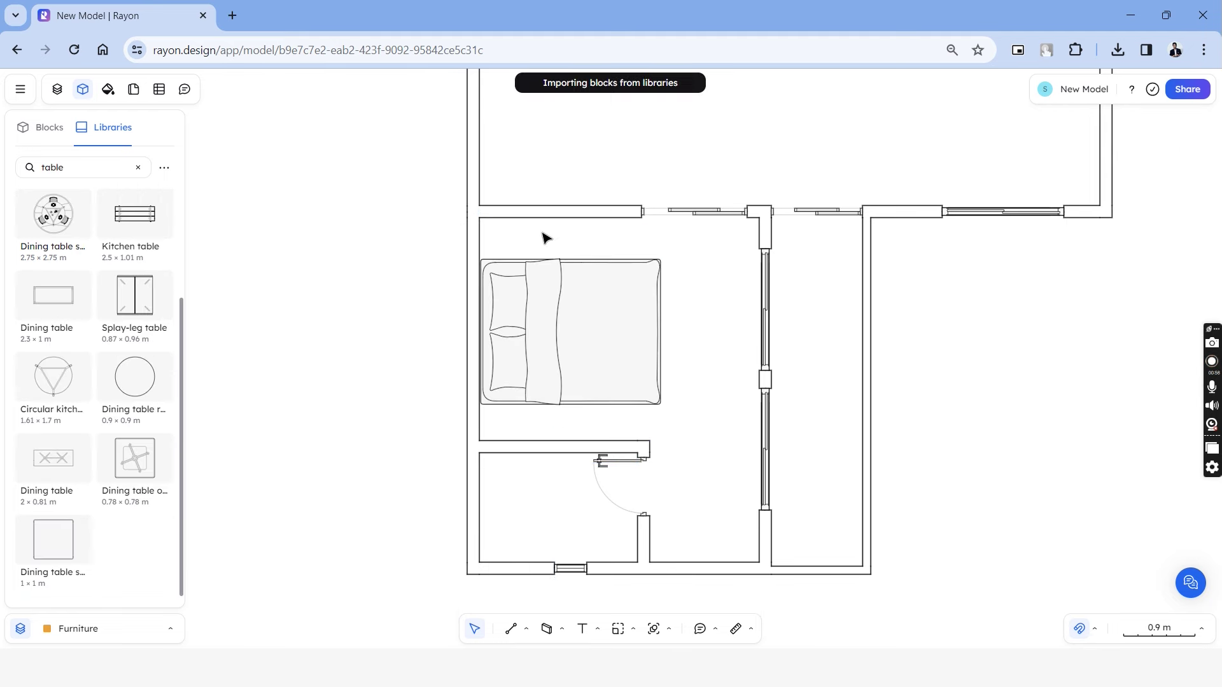
pyautogui.moveTo(587, 189); pyautogui.dragTo(532, 240)
pyautogui.scroll(5, 494, 244)
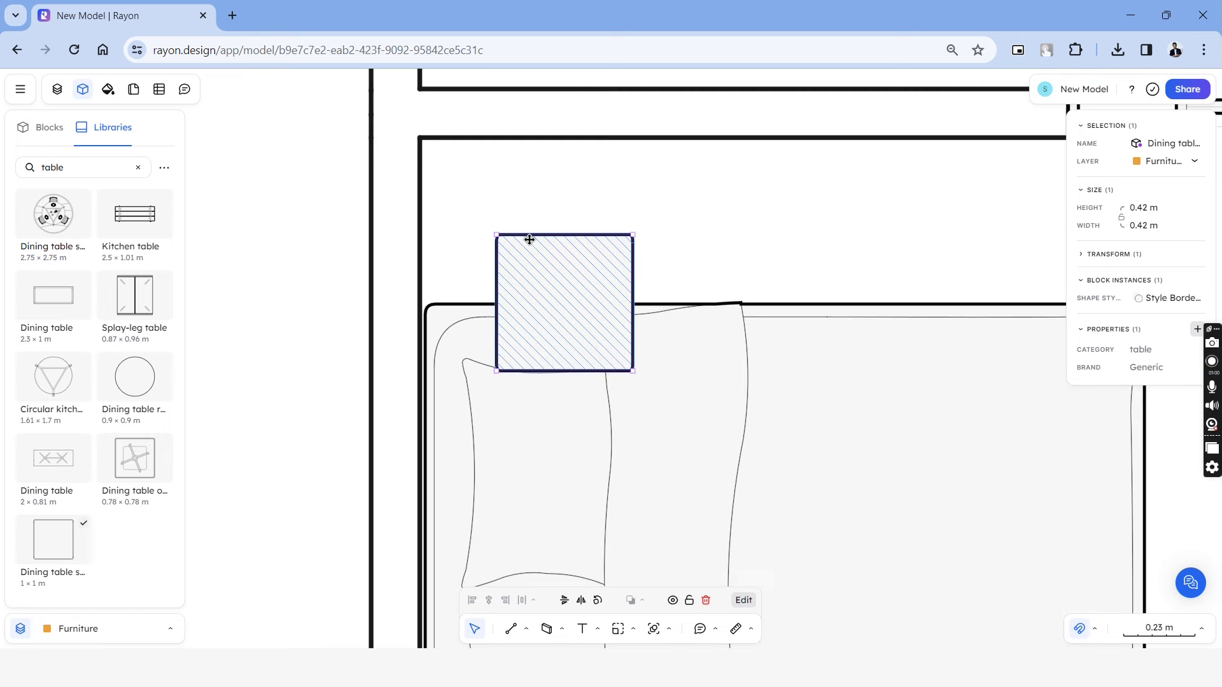
pyautogui.moveTo(585, 325); pyautogui.dragTo(537, 237)
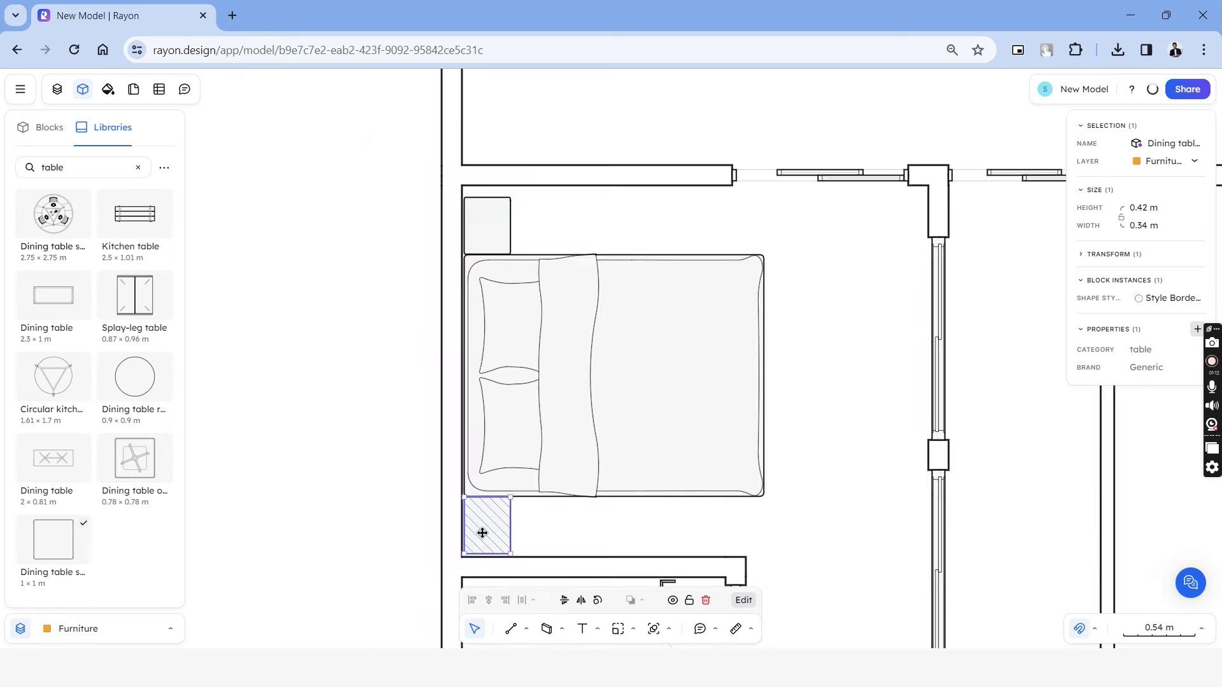
# Resize the round carpet to 1.71 m, place it beside the bed, and unblock it
pyautogui.scroll(5, 483, 534)
pyautogui.scroll(-5, 475, 518)
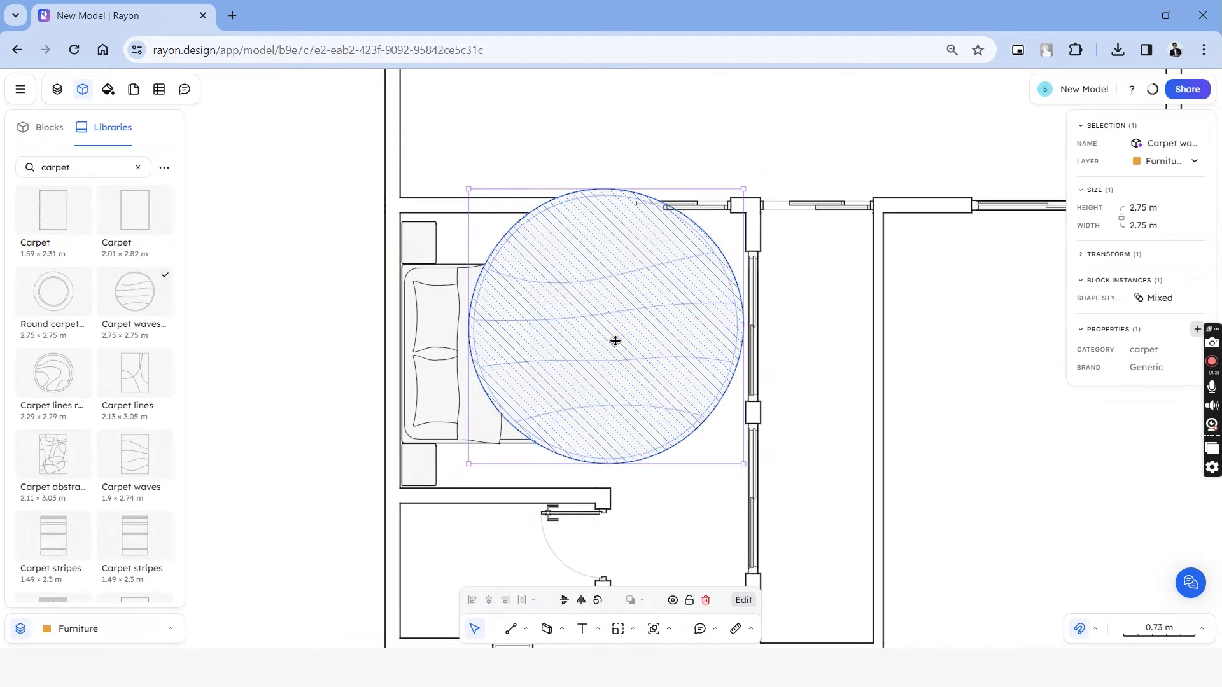
pyautogui.moveTo(761, 488); pyautogui.dragTo(646, 414)
pyautogui.moveTo(575, 295); pyautogui.dragTo(617, 343)
pyautogui.moveTo(701, 441); pyautogui.dragTo(645, 400)
pyautogui.rightClick(678, 327)
pyautogui.rightClick(641, 333)
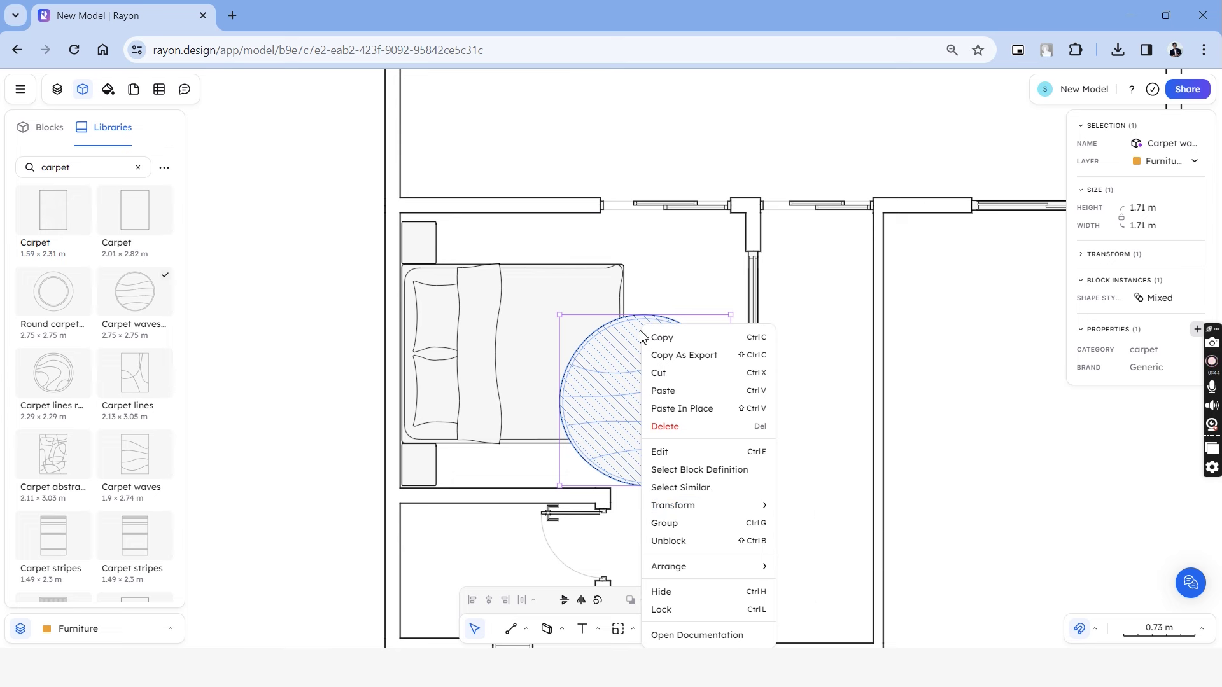
pyautogui.click(768, 542)
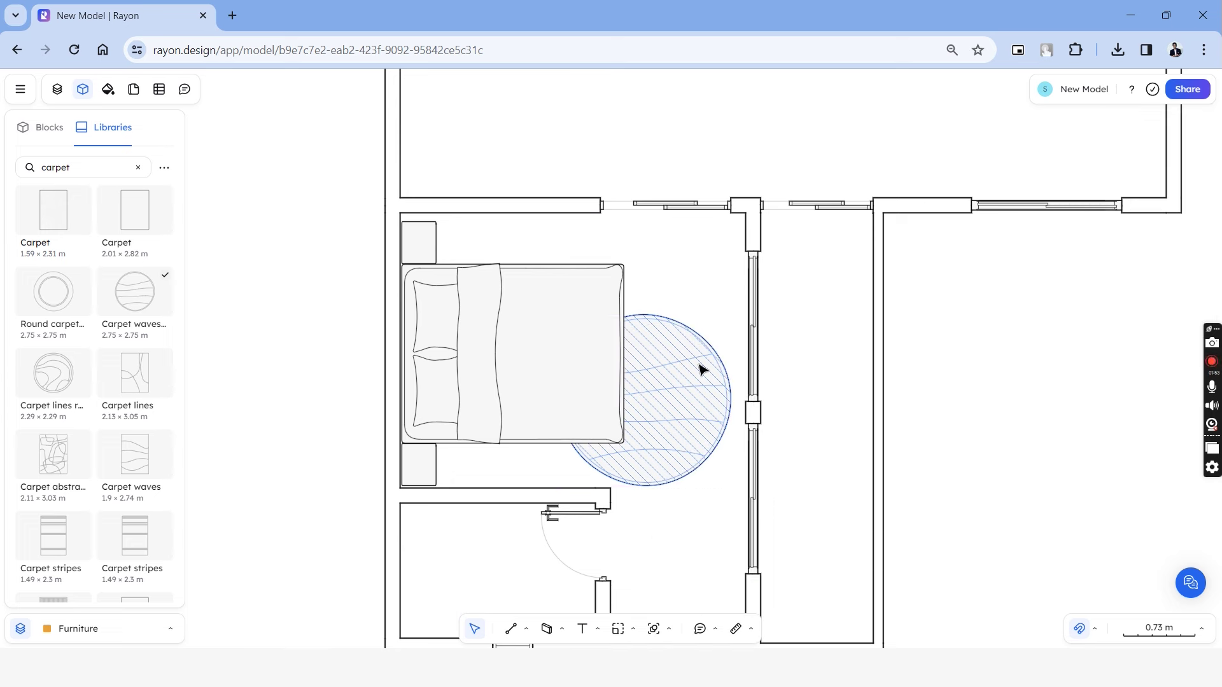
pyautogui.click(674, 409)
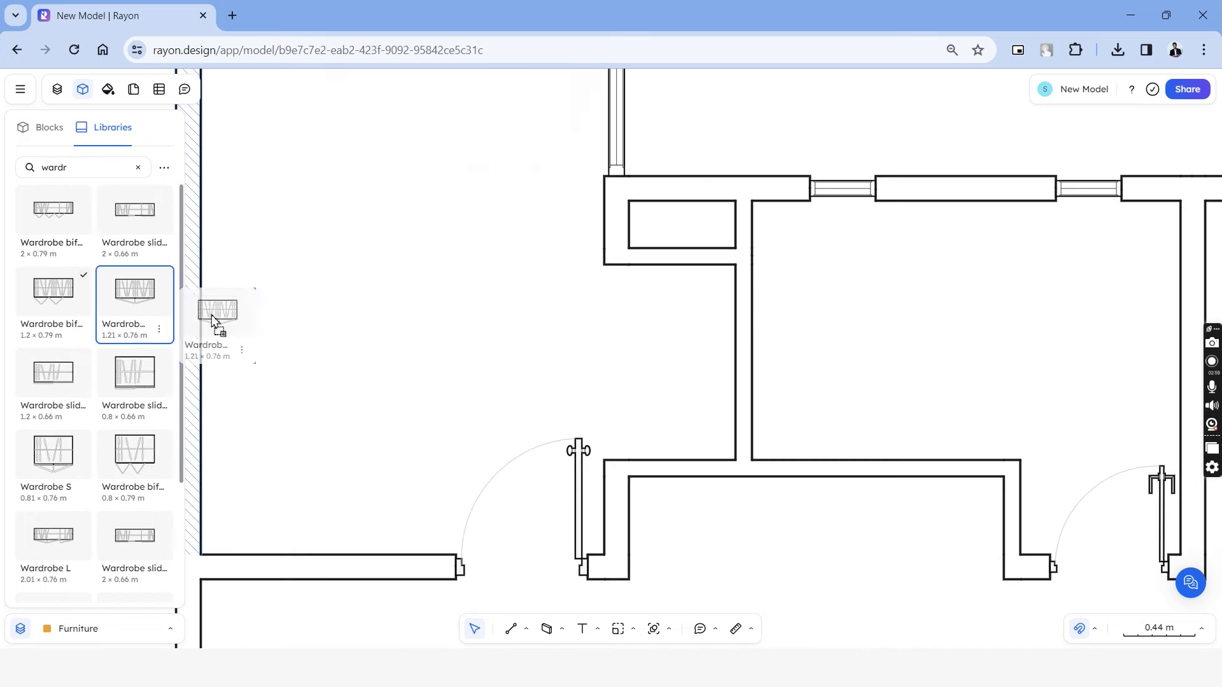
# Place a wardrobe rotated to fit the closet and add the office desk
pyautogui.moveTo(219, 323); pyautogui.dragTo(606, 390)
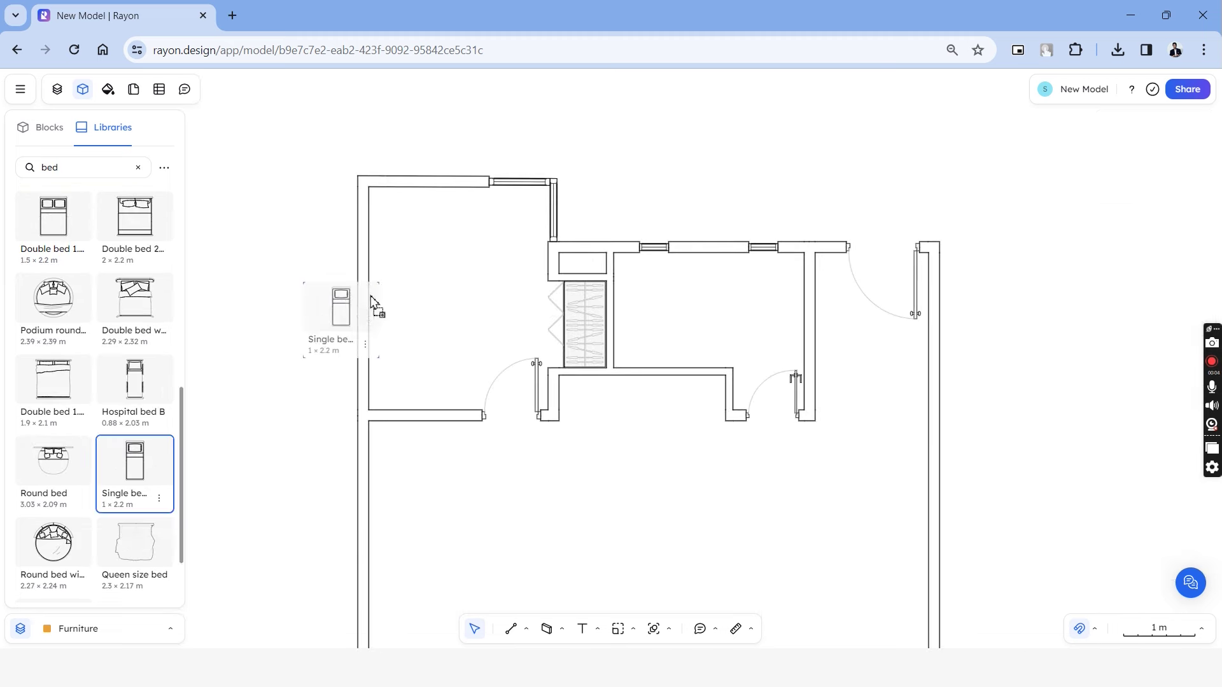
pyautogui.moveTo(374, 300); pyautogui.dragTo(410, 286)
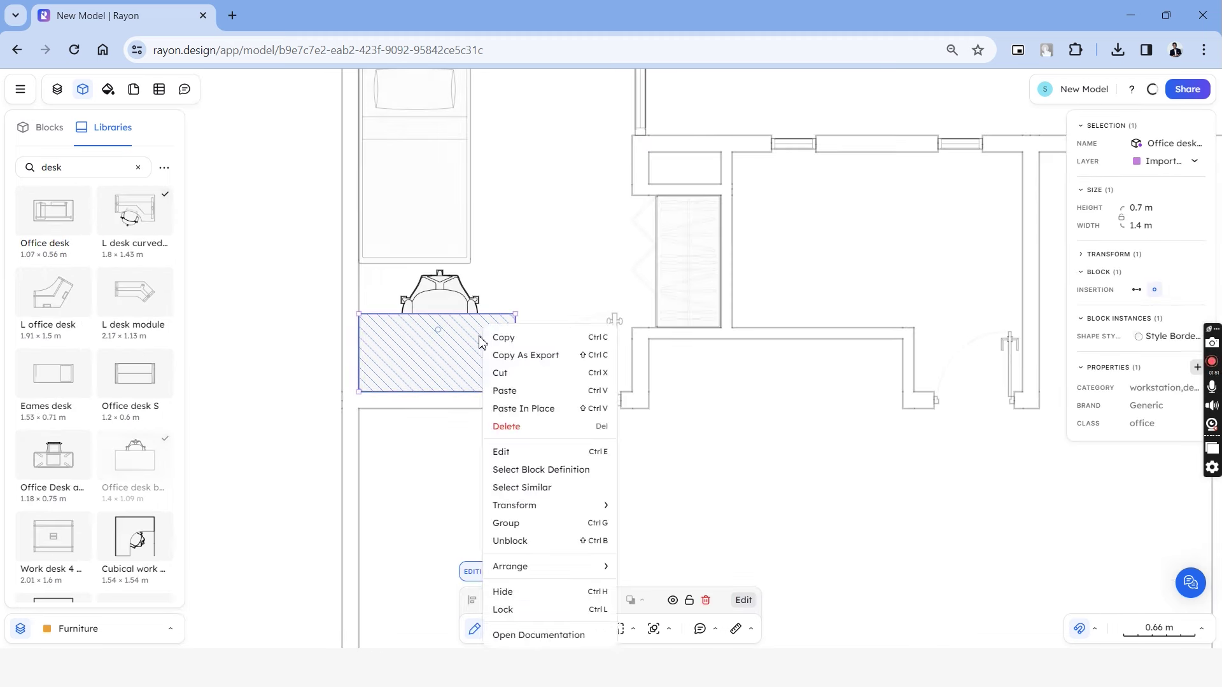
pyautogui.click(503, 439)
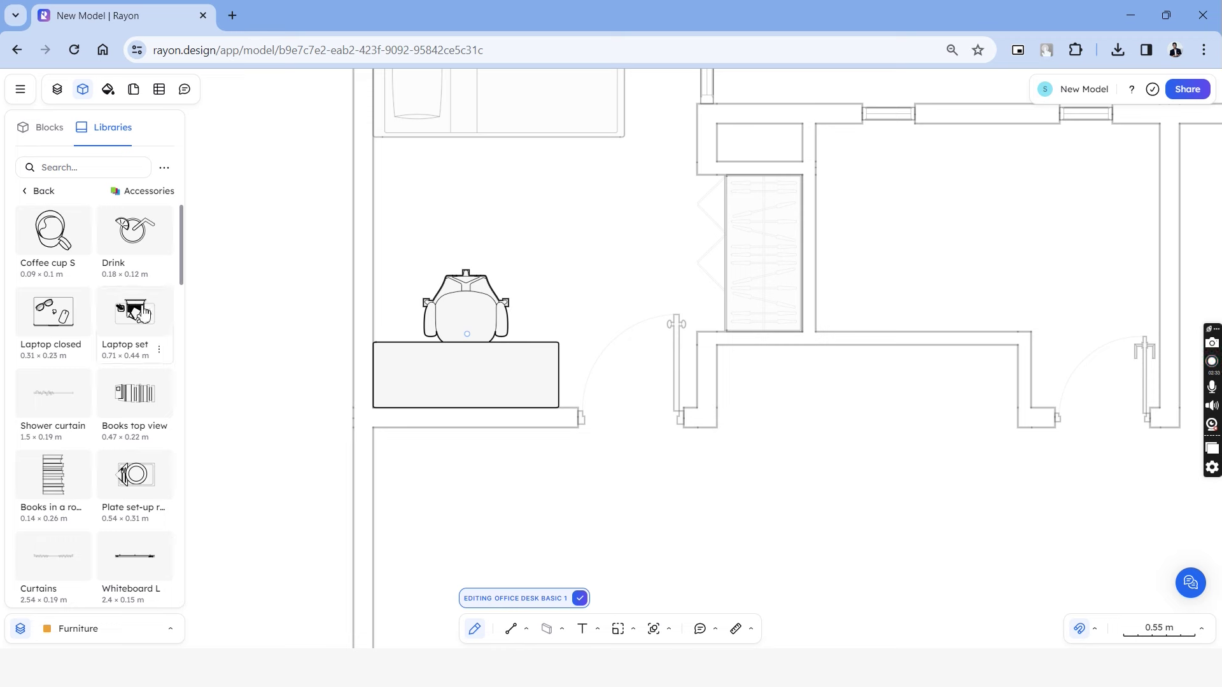
pyautogui.click(522, 370)
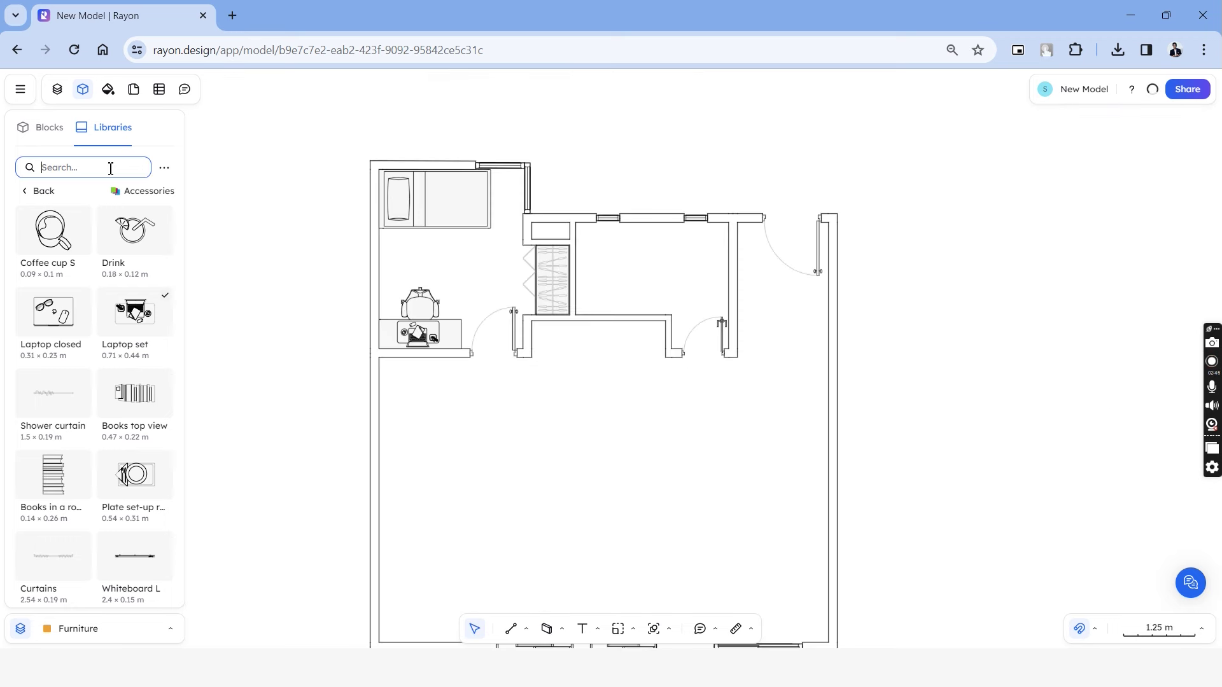
# Place the toilet, shower system and countertop sink in the bathroom, and turn the dining table 90°
pyautogui.write('pou')
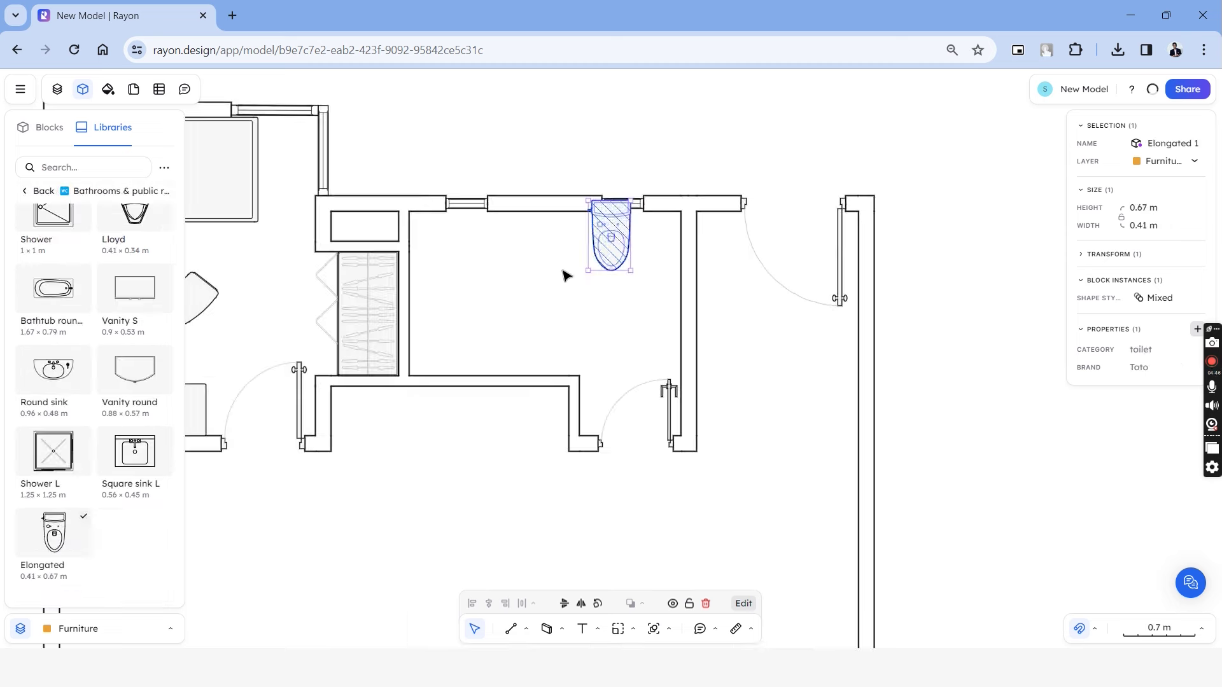
pyautogui.moveTo(568, 273); pyautogui.dragTo(548, 250)
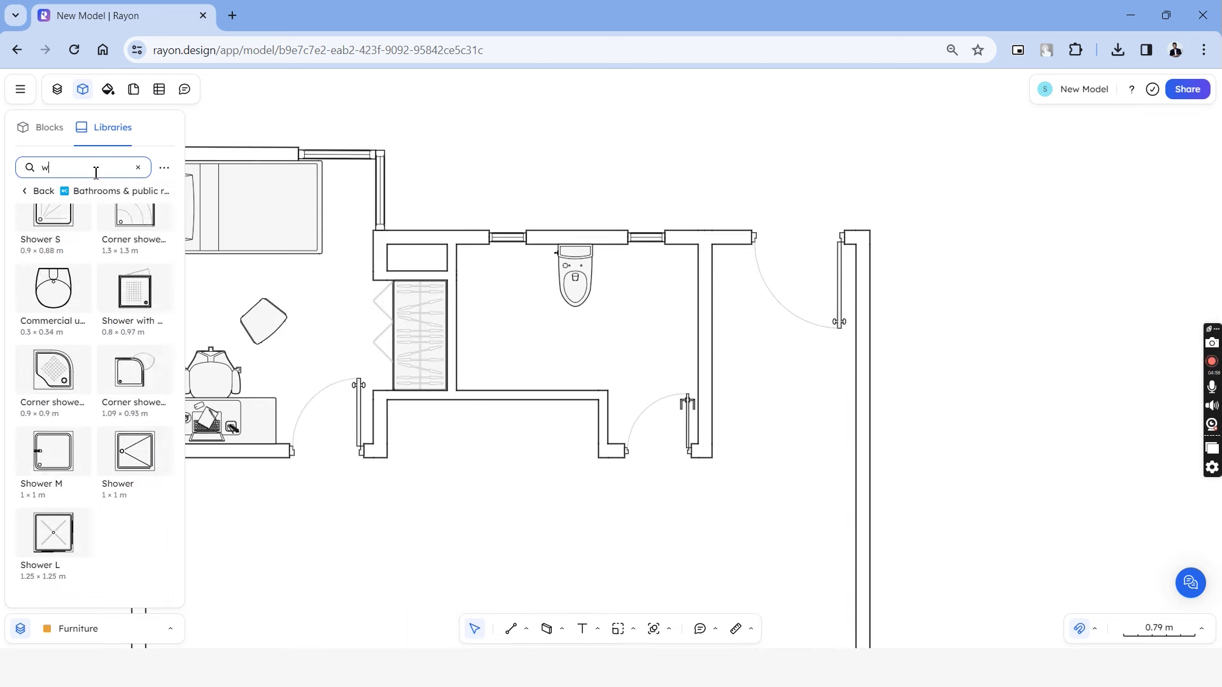
pyautogui.write('i')
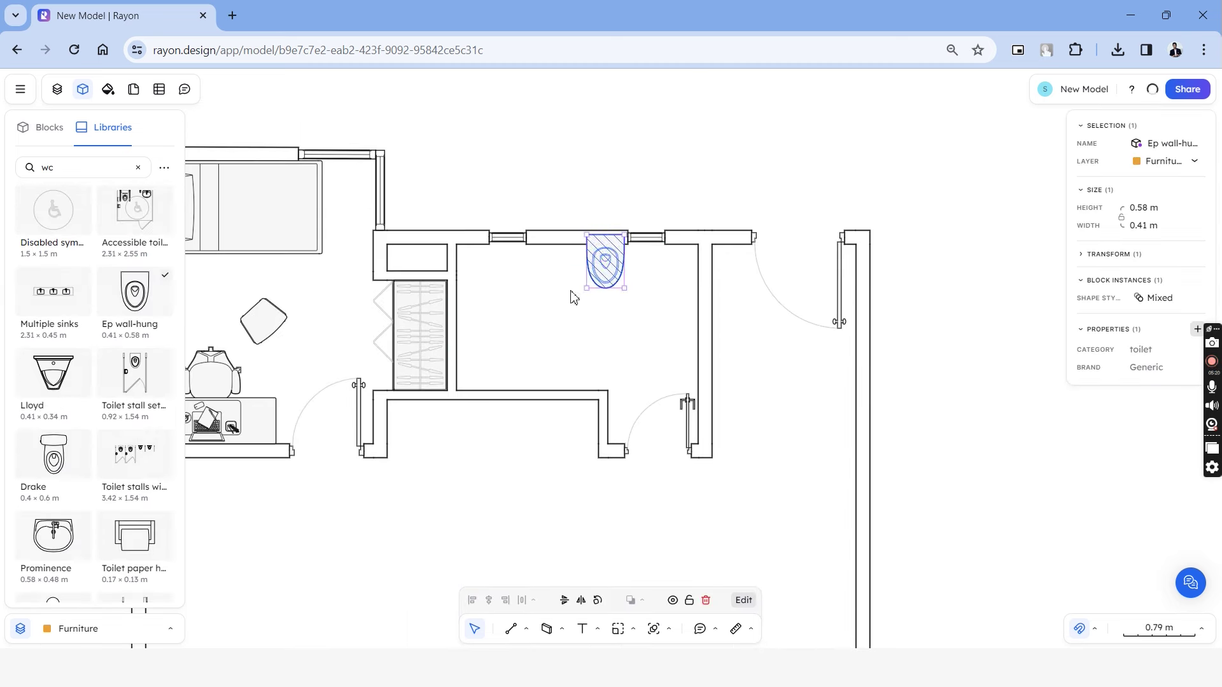
pyautogui.moveTo(595, 270); pyautogui.dragTo(578, 285)
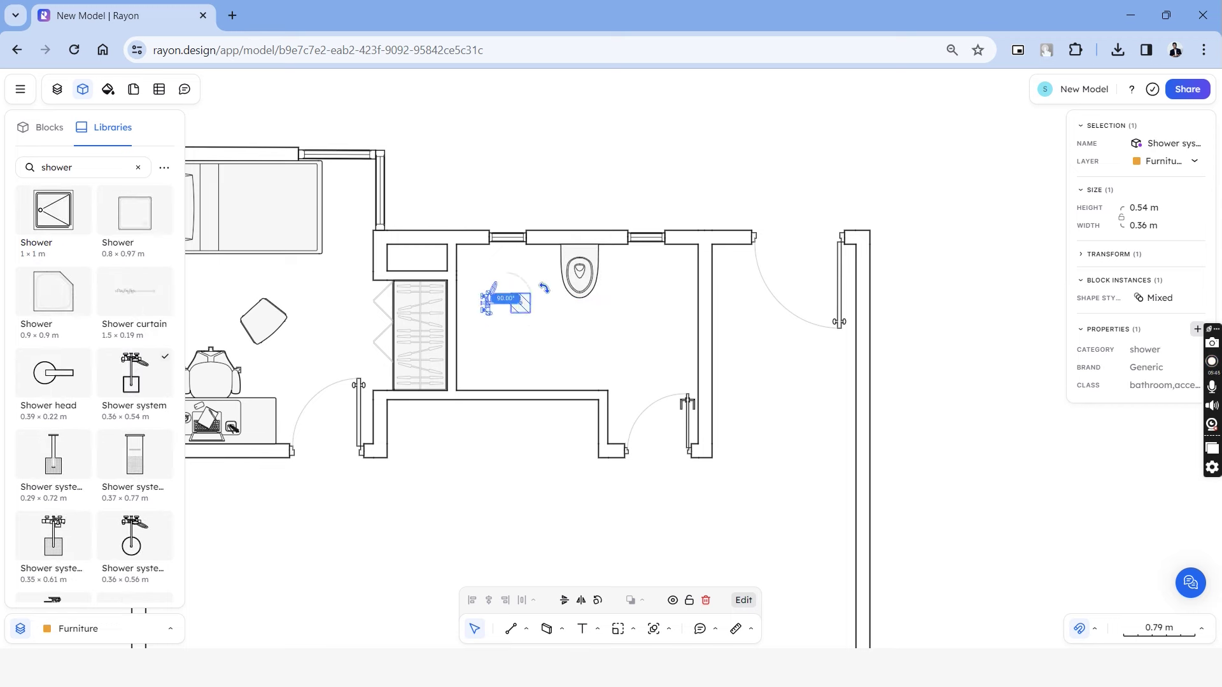
pyautogui.moveTo(544, 289); pyautogui.dragTo(541, 290)
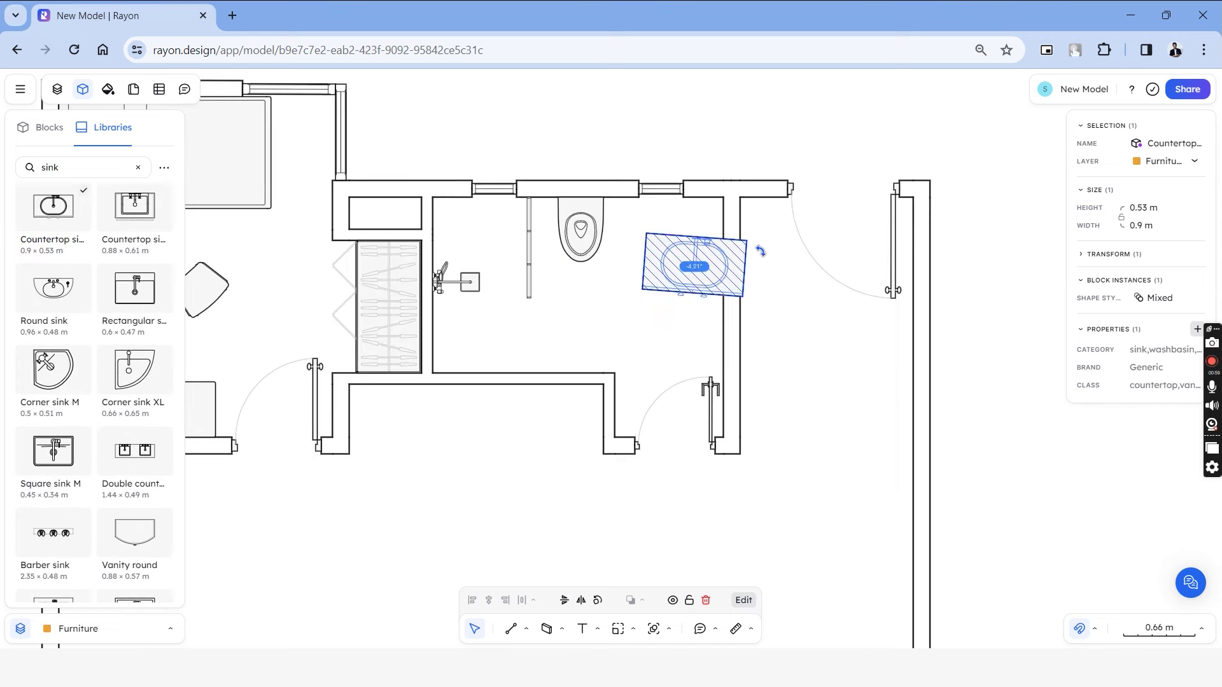
pyautogui.moveTo(696, 265); pyautogui.dragTo(707, 258)
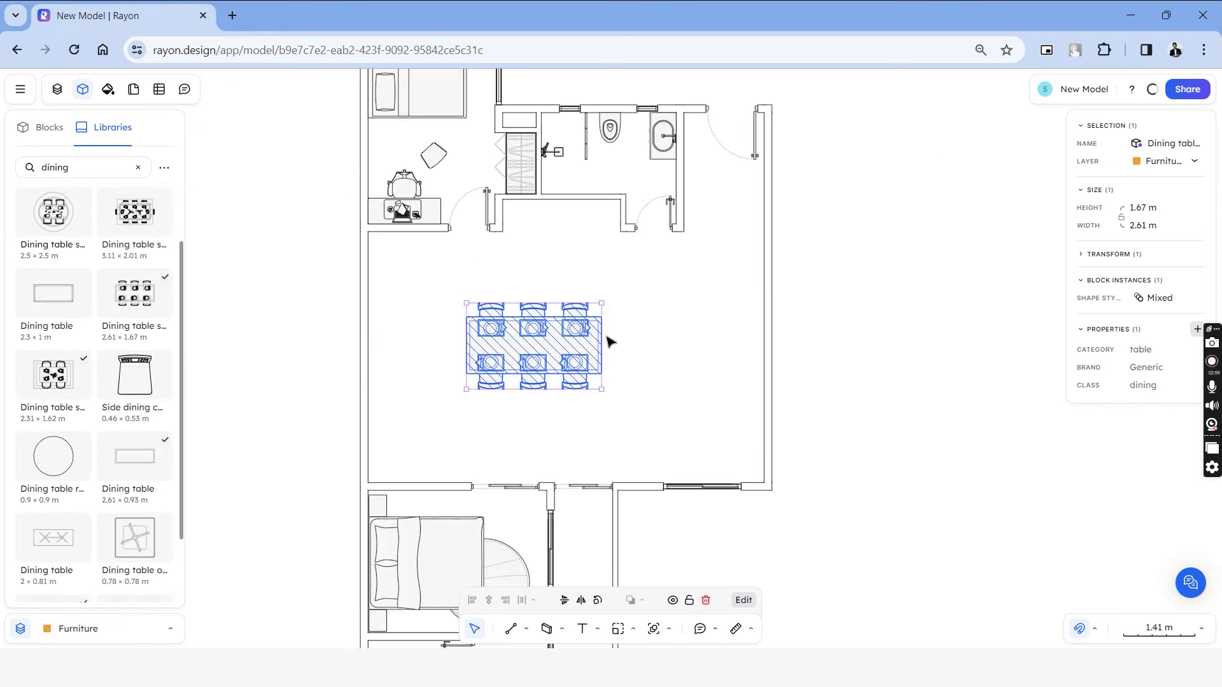
pyautogui.moveTo(611, 341); pyautogui.dragTo(573, 423)
# Place a single-row kitchen block along the left wall and open it for editing
pyautogui.click(659, 360)
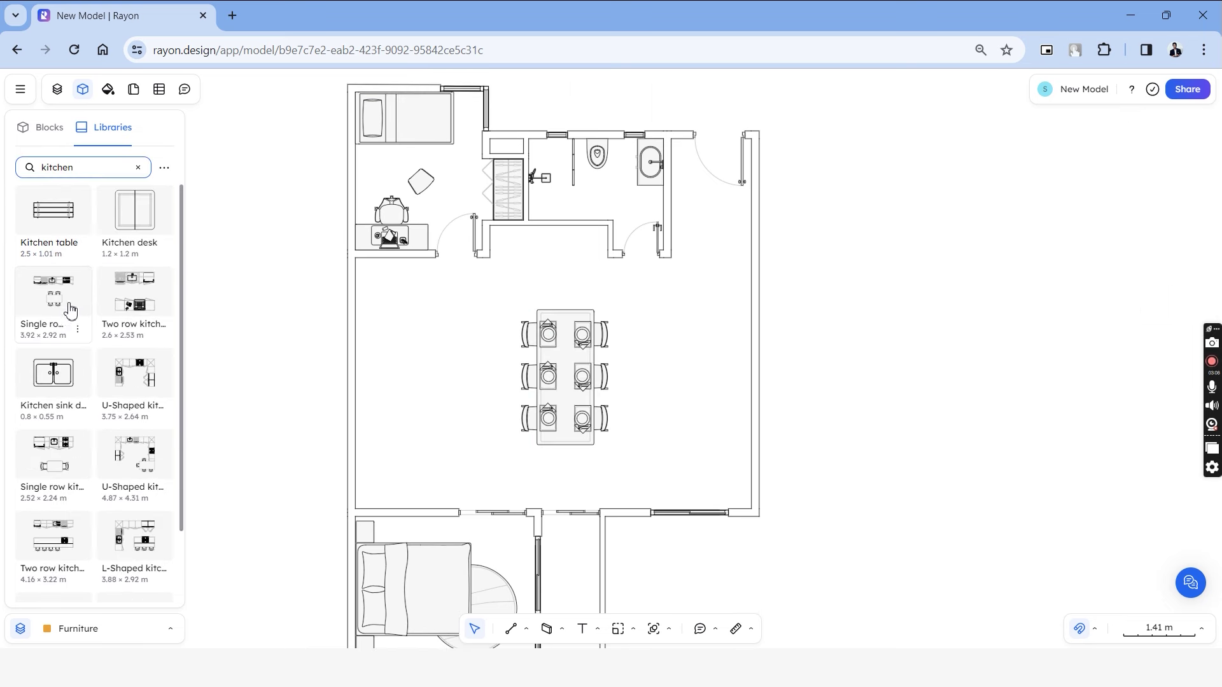
pyautogui.moveTo(68, 308); pyautogui.dragTo(479, 370)
pyautogui.rightClick(494, 360)
pyautogui.click(504, 450)
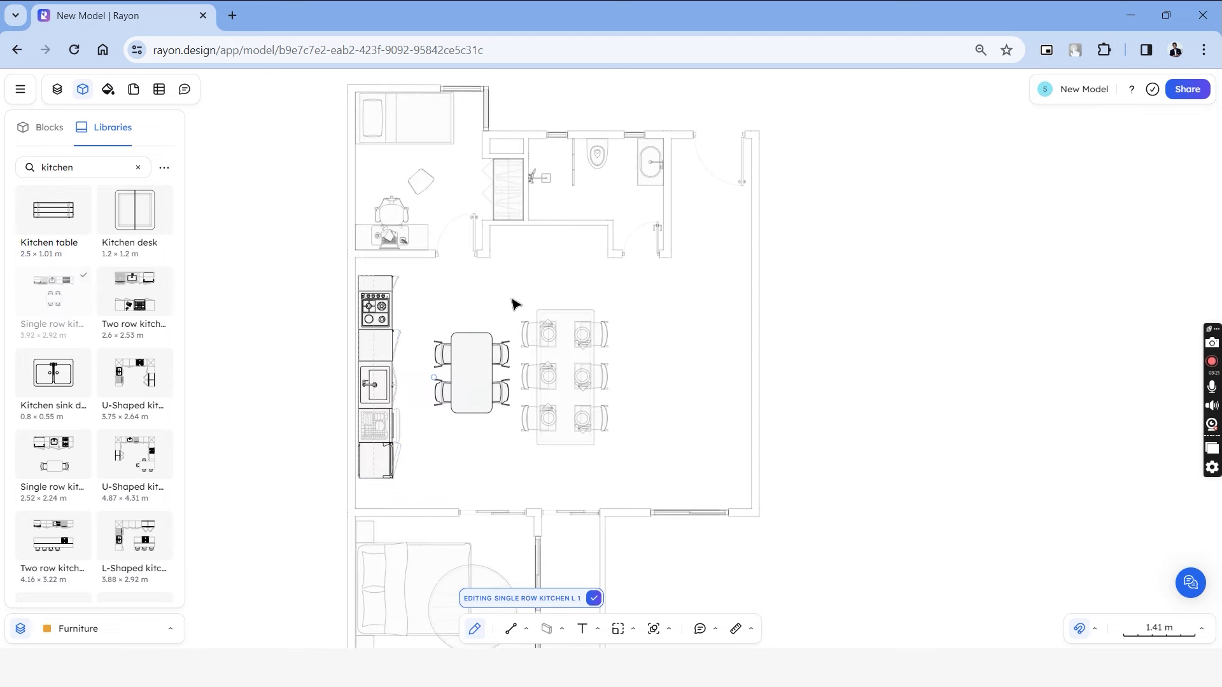
# Select the dining table and search the block library for 'fridge'
pyautogui.click(475, 407)
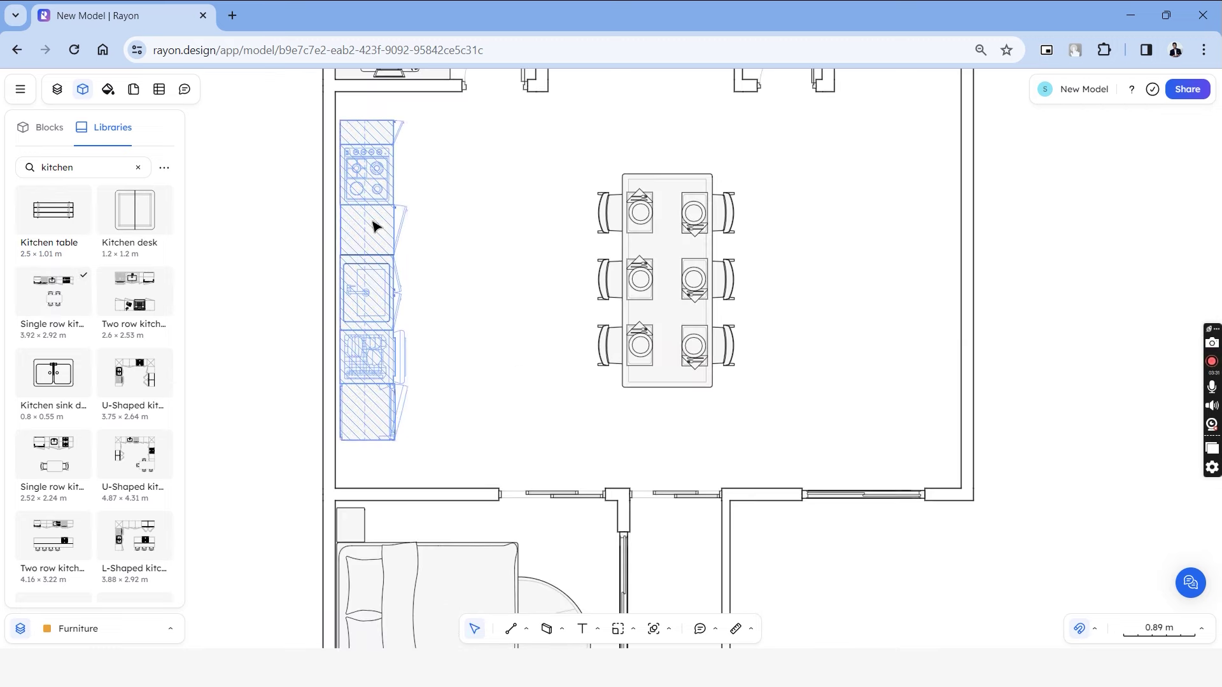
pyautogui.scroll(2, 499, 238)
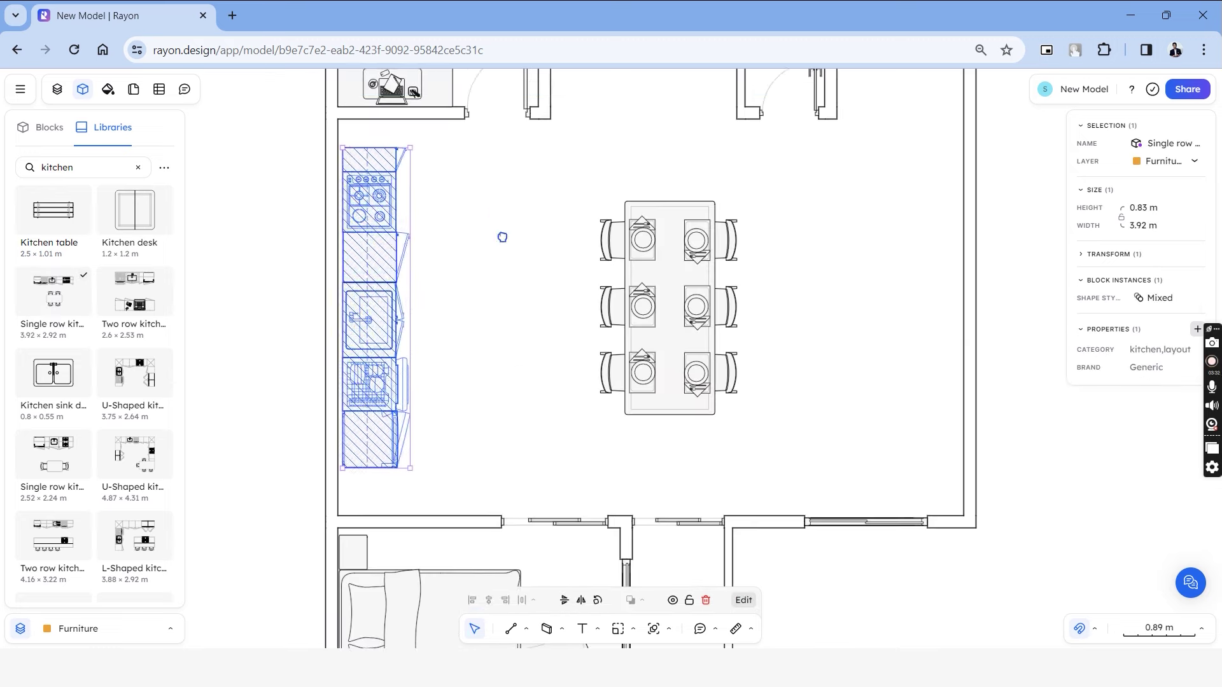
pyautogui.doubleClick(98, 168)
pyautogui.write('fridge')
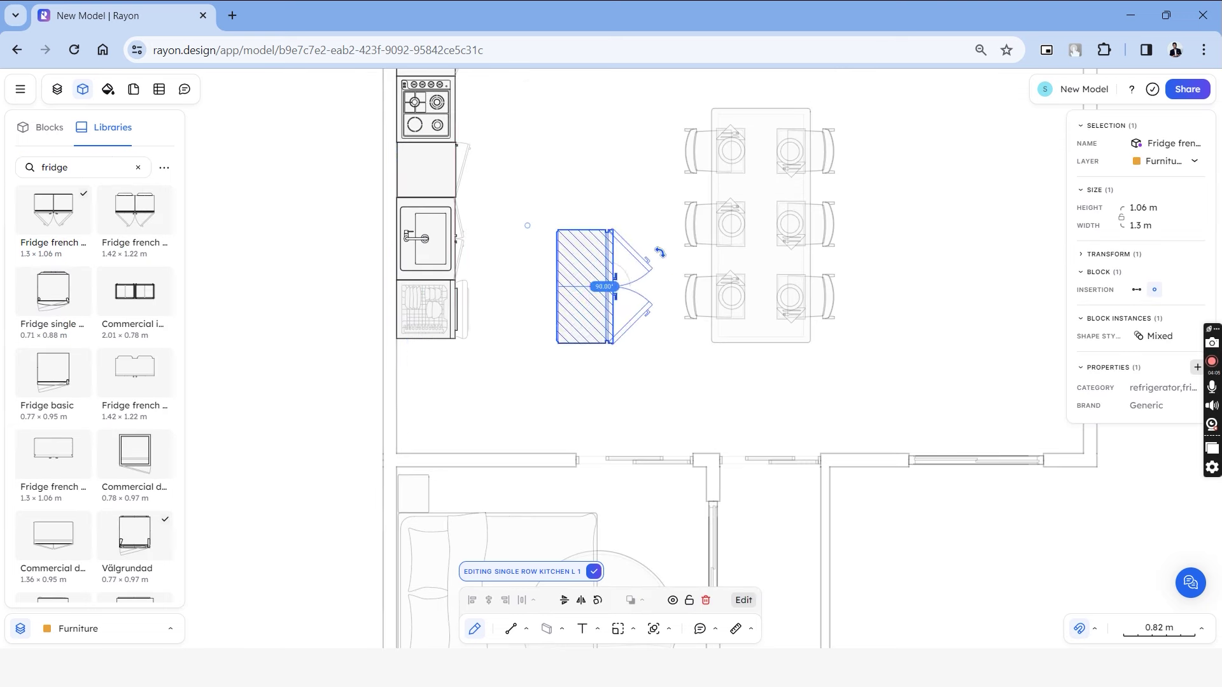
pyautogui.click(510, 278)
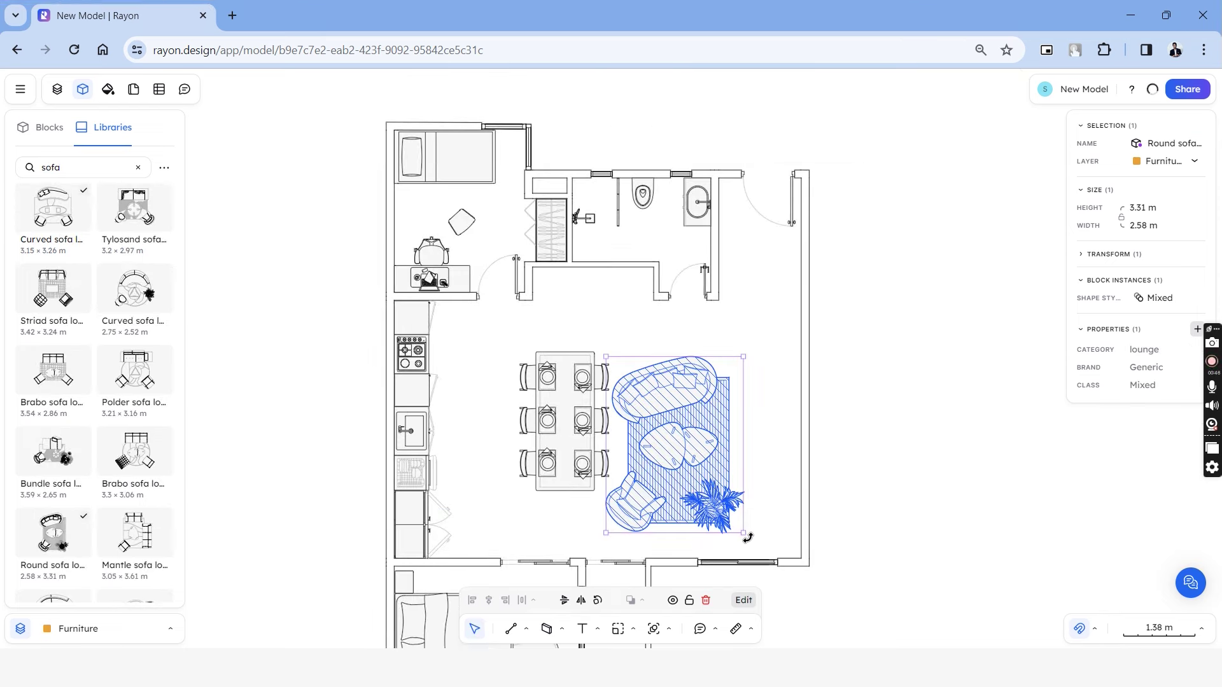
# Rotate the sofa set 90 degrees, shift it right, and put the plant in place of its armchair
pyautogui.moveTo(748, 538); pyautogui.dragTo(761, 382)
pyautogui.moveTo(791, 486); pyautogui.dragTo(846, 486)
pyautogui.doubleClick(734, 526)
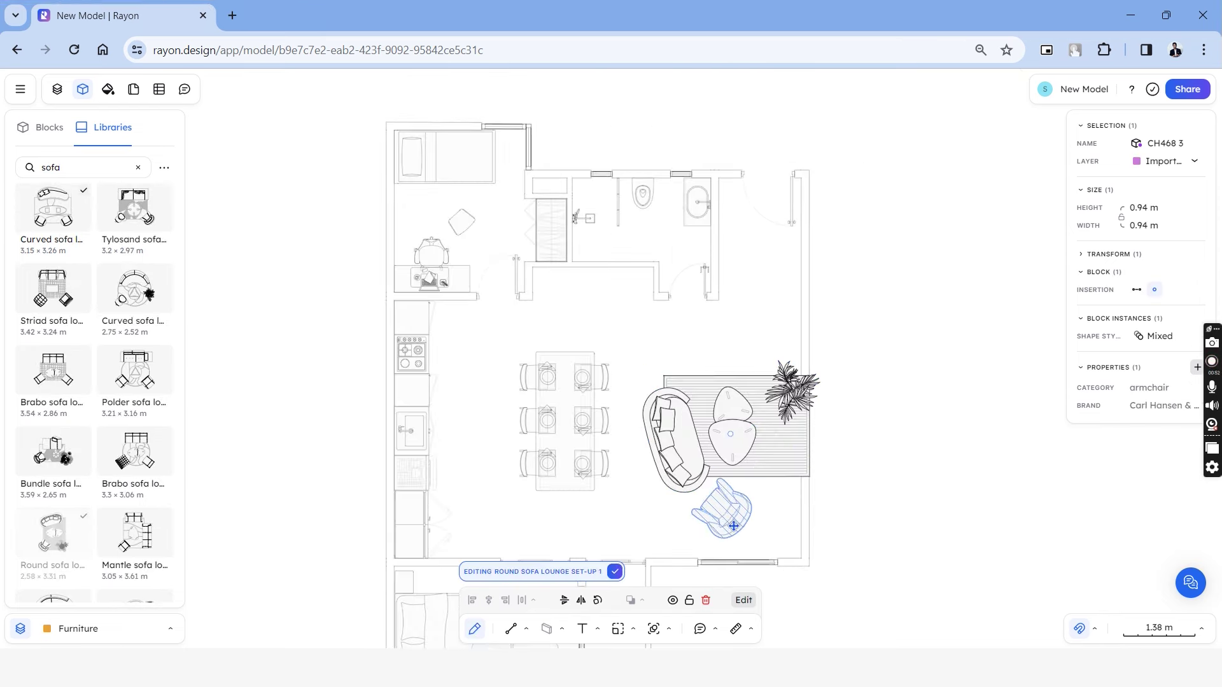
pyautogui.click(674, 439)
pyautogui.click(726, 509)
pyautogui.press('Delete')
pyautogui.moveTo(789, 391); pyautogui.dragTo(773, 526)
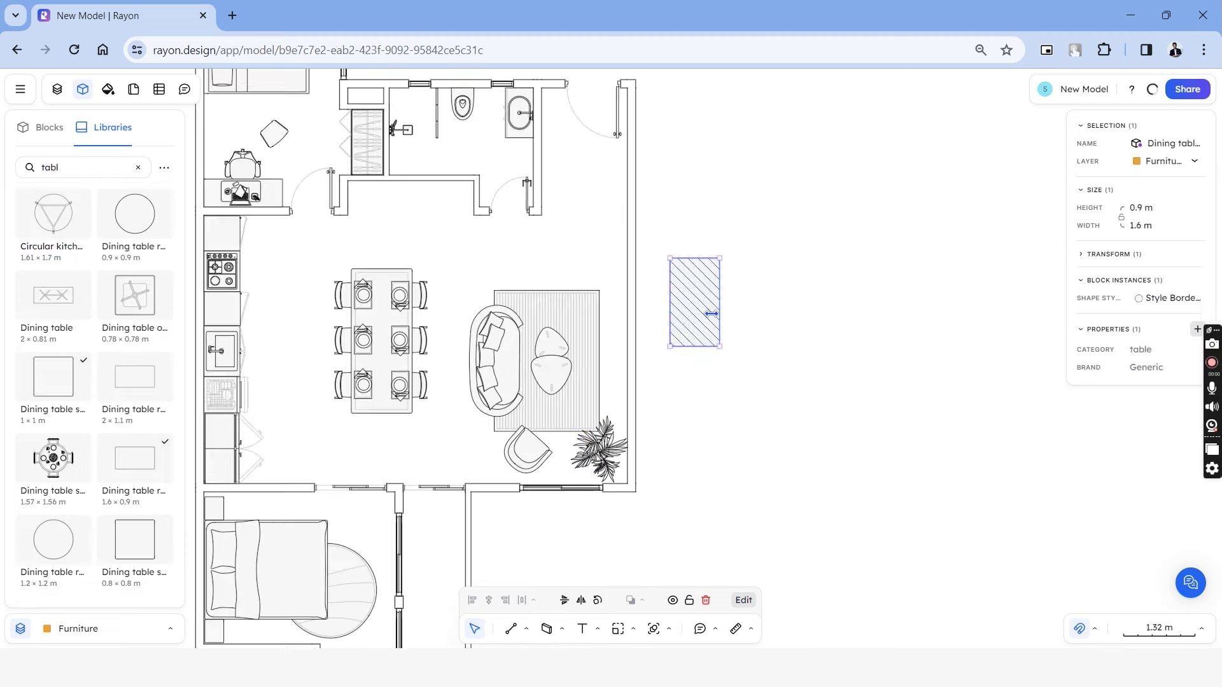
# Move the small table against the right wall and place a freestanding TV
pyautogui.moveTo(696, 303); pyautogui.dragTo(614, 335)
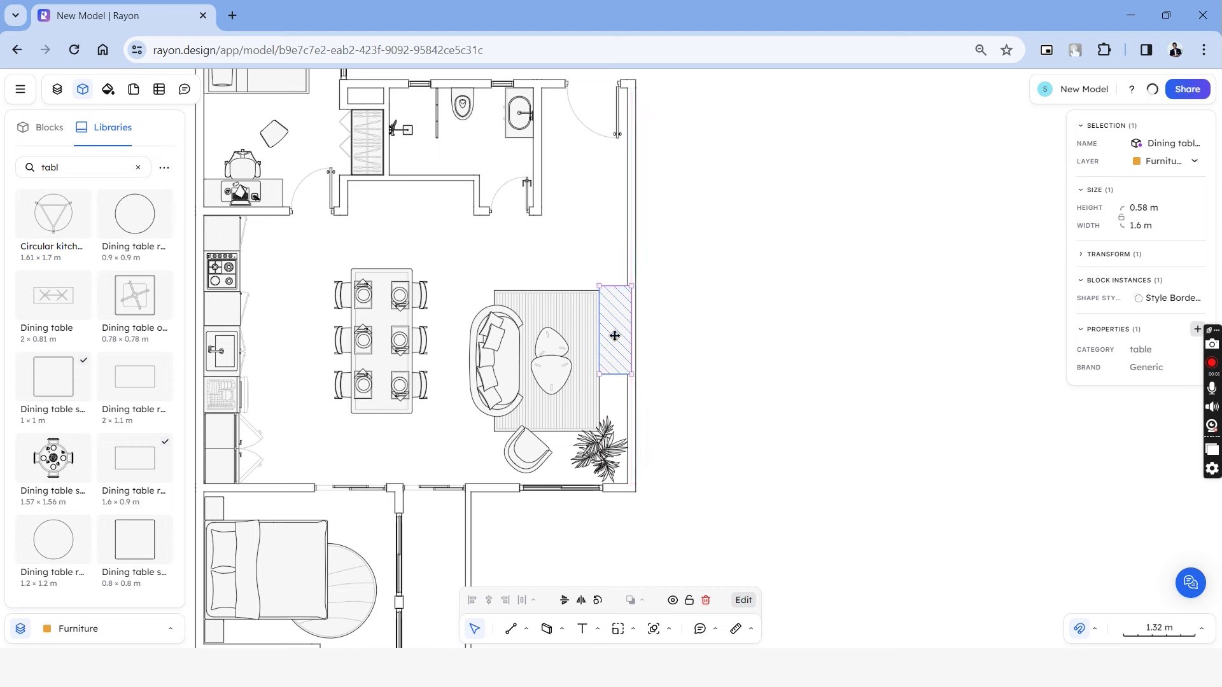
pyautogui.scroll(5, 615, 336)
pyautogui.moveTo(134, 453); pyautogui.dragTo(553, 314)
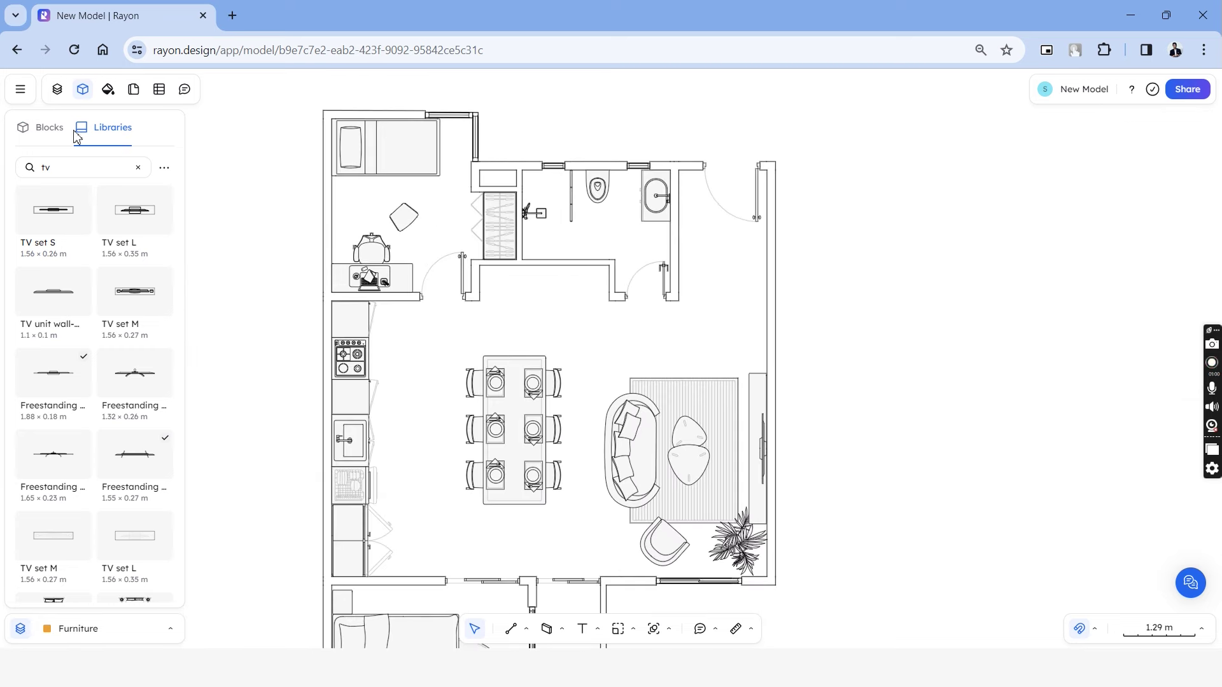
# Place a lying woman from the People library onto the bed
pyautogui.click(49, 127)
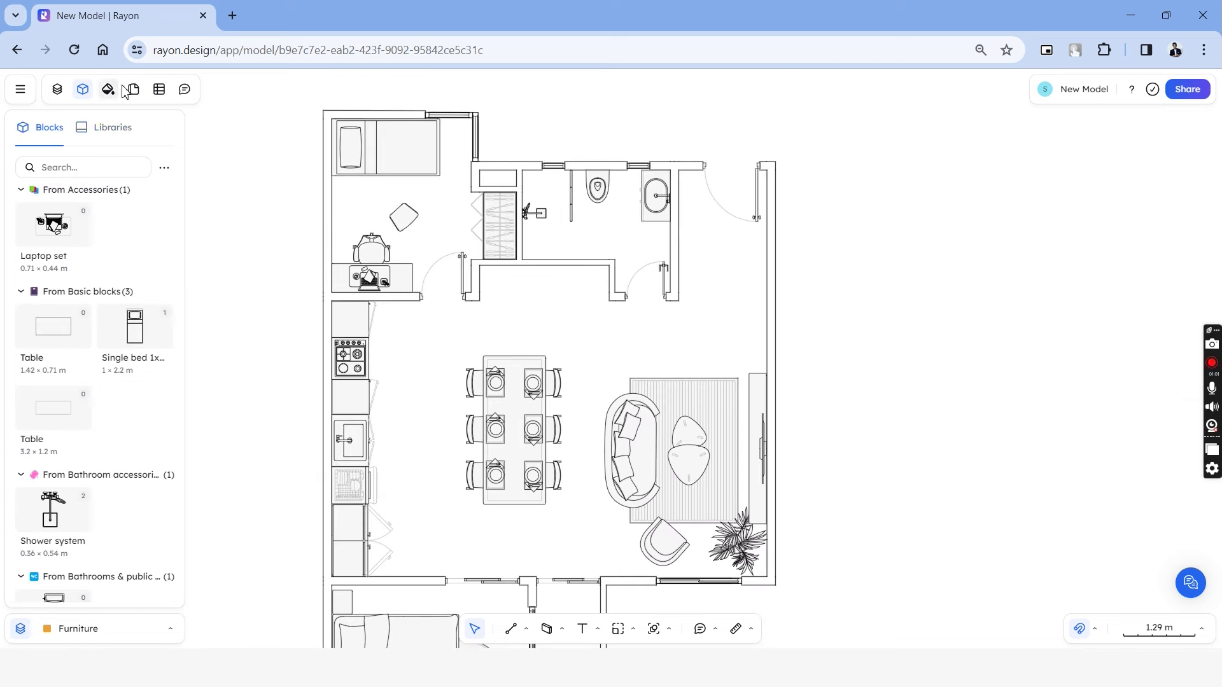
pyautogui.click(127, 90)
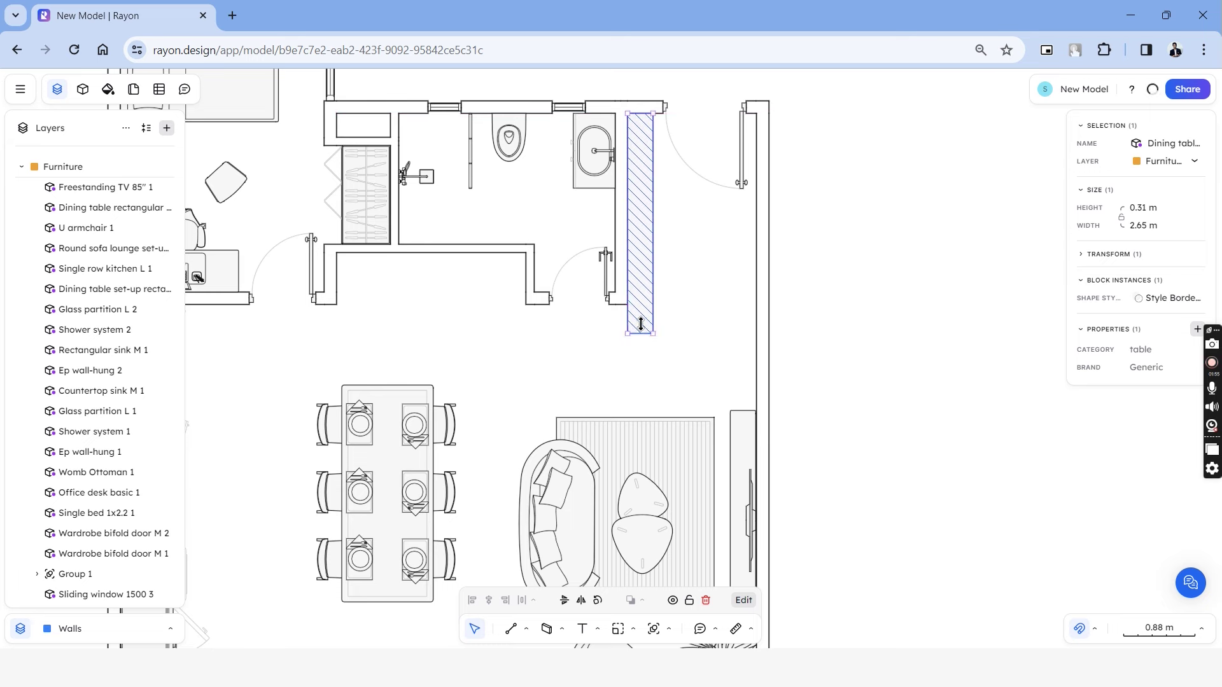
pyautogui.click(694, 233)
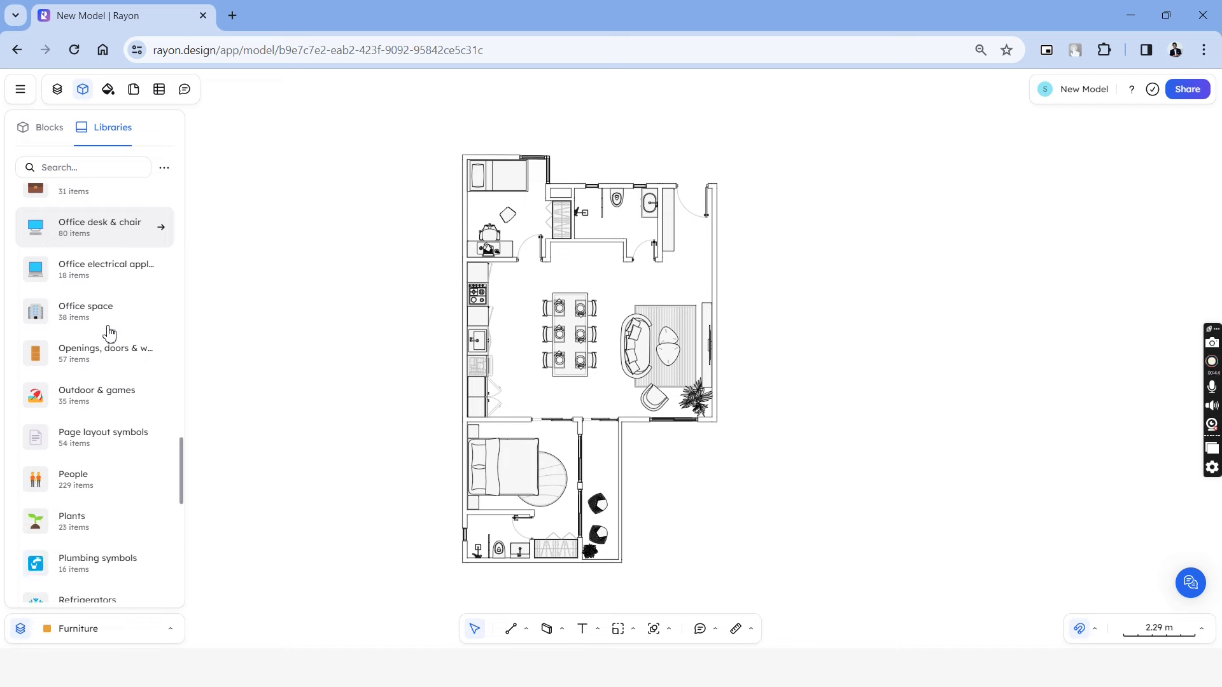
pyautogui.click(114, 474)
pyautogui.scroll(3, 327, 395)
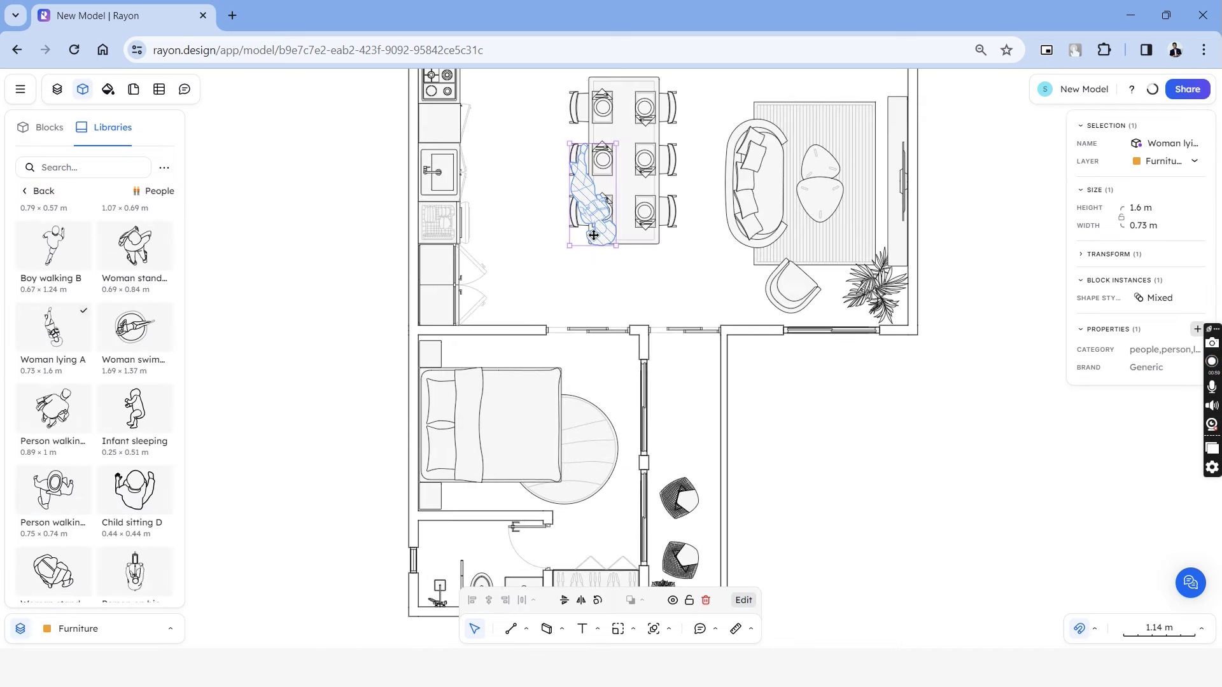
pyautogui.moveTo(593, 236); pyautogui.dragTo(512, 430)
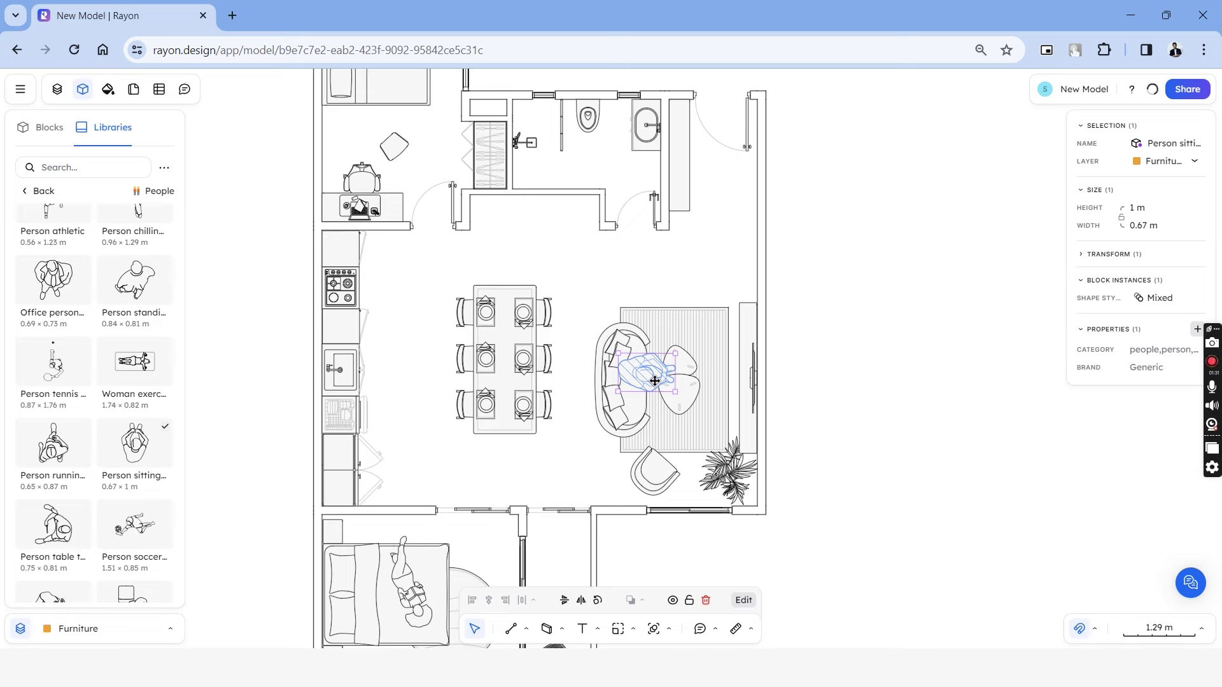
# Add a seated person on the sofa and a cat on the rug, then name a new layer Dimensions
pyautogui.rightClick(646, 376)
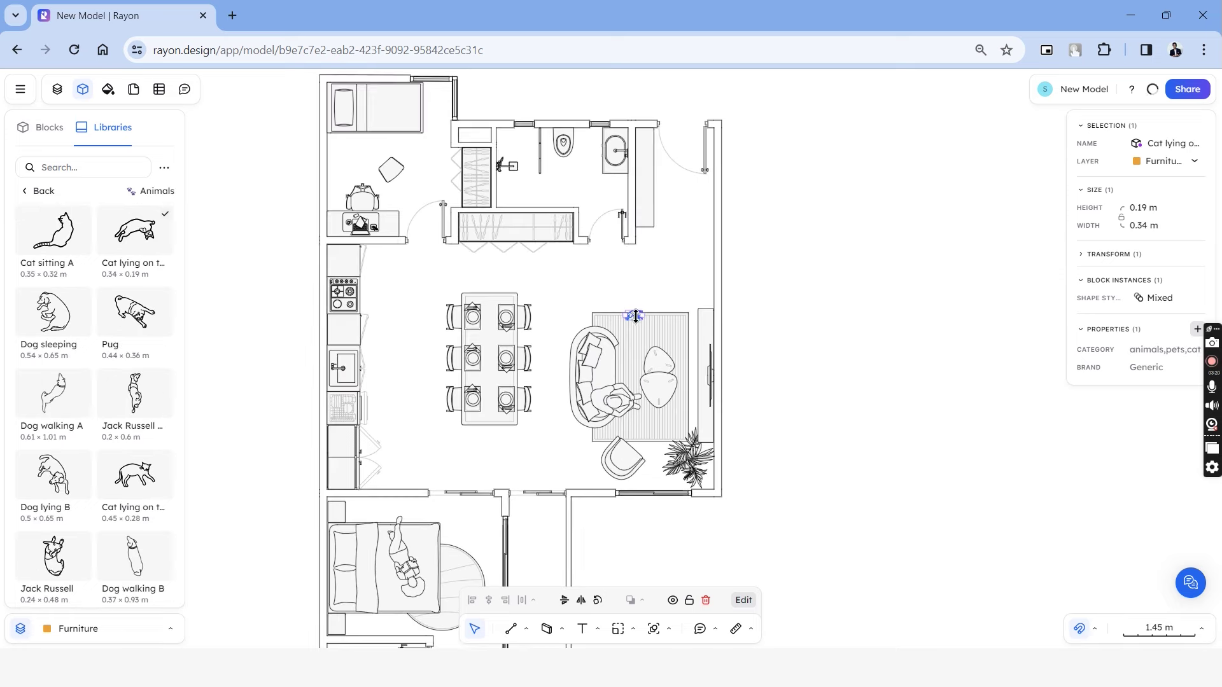
pyautogui.scroll(5, 633, 286)
pyautogui.moveTo(633, 285); pyautogui.dragTo(704, 363)
pyautogui.click(644, 279)
pyautogui.scroll(-5, 644, 279)
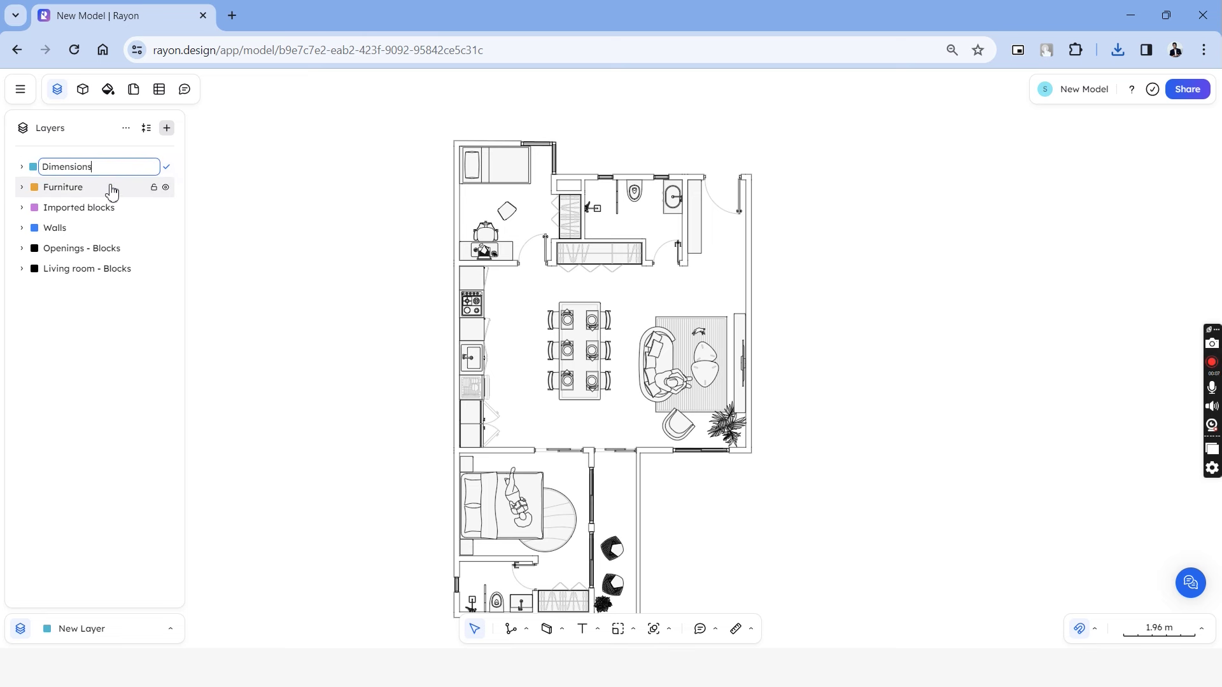
pyautogui.press('Return')
pyautogui.scroll(-2, 407, 484)
# Place Text > Dimension lines along the walls around the plan, then give them a thinner Weight
pyautogui.click(599, 629)
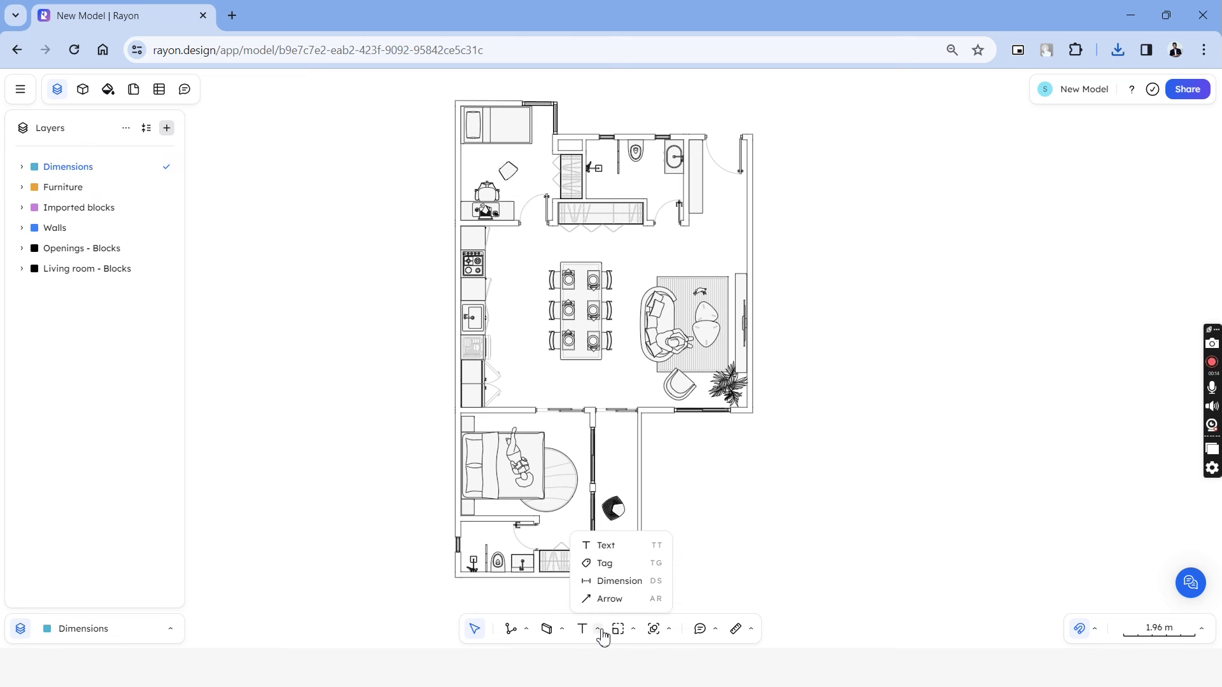
pyautogui.click(622, 589)
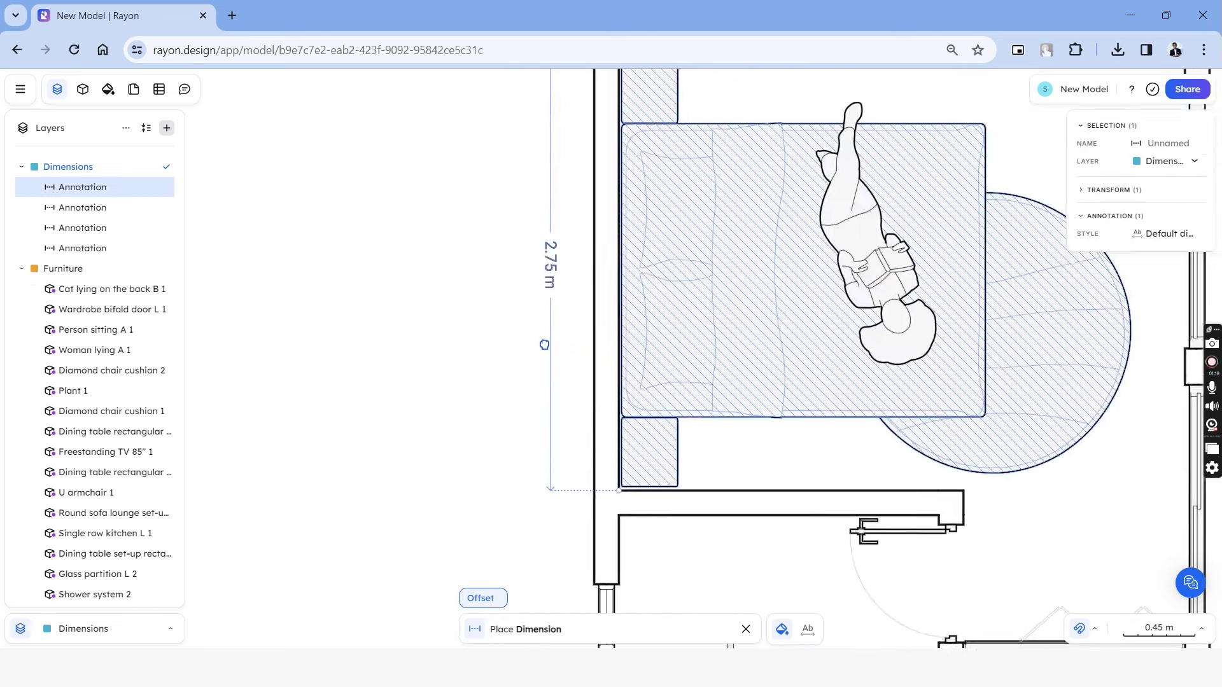
pyautogui.scroll(-5, 544, 344)
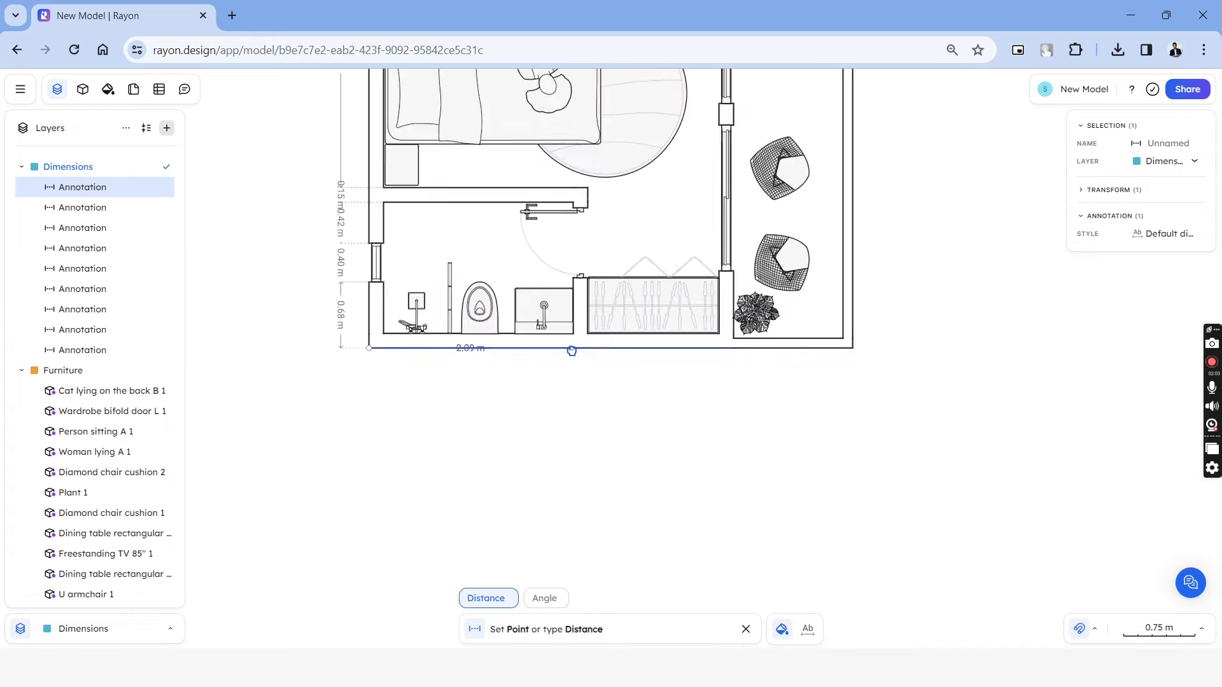
pyautogui.scroll(5, 573, 348)
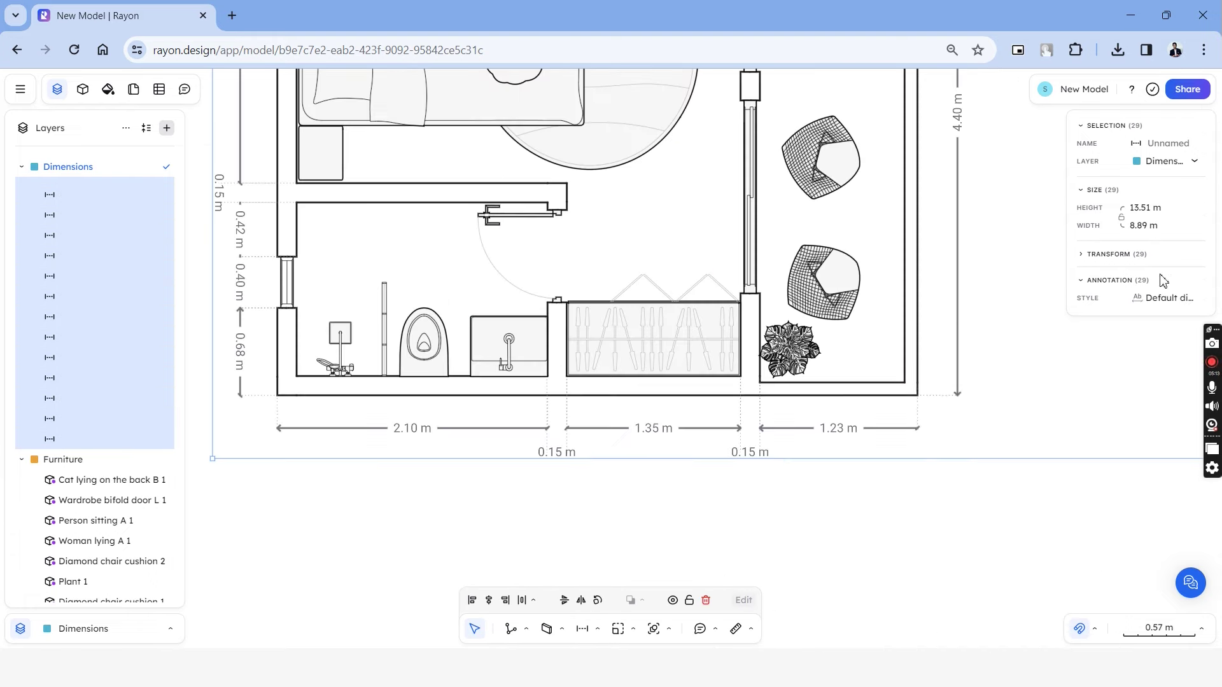
pyautogui.click(1163, 298)
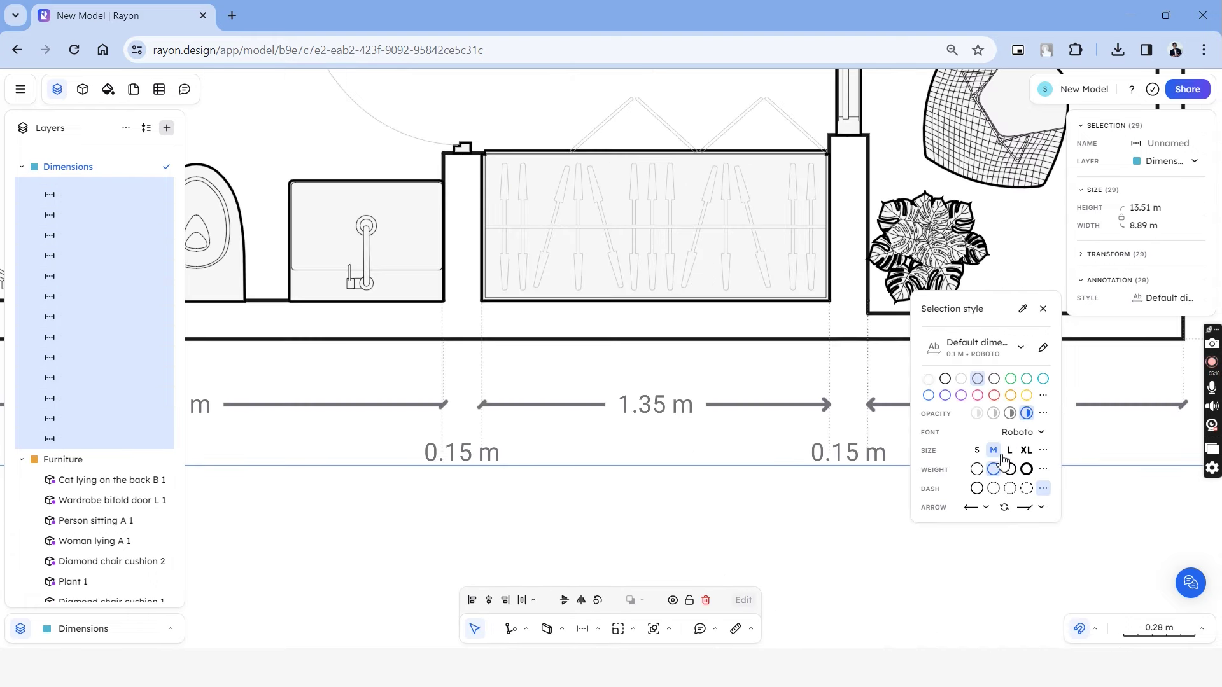
pyautogui.click(977, 469)
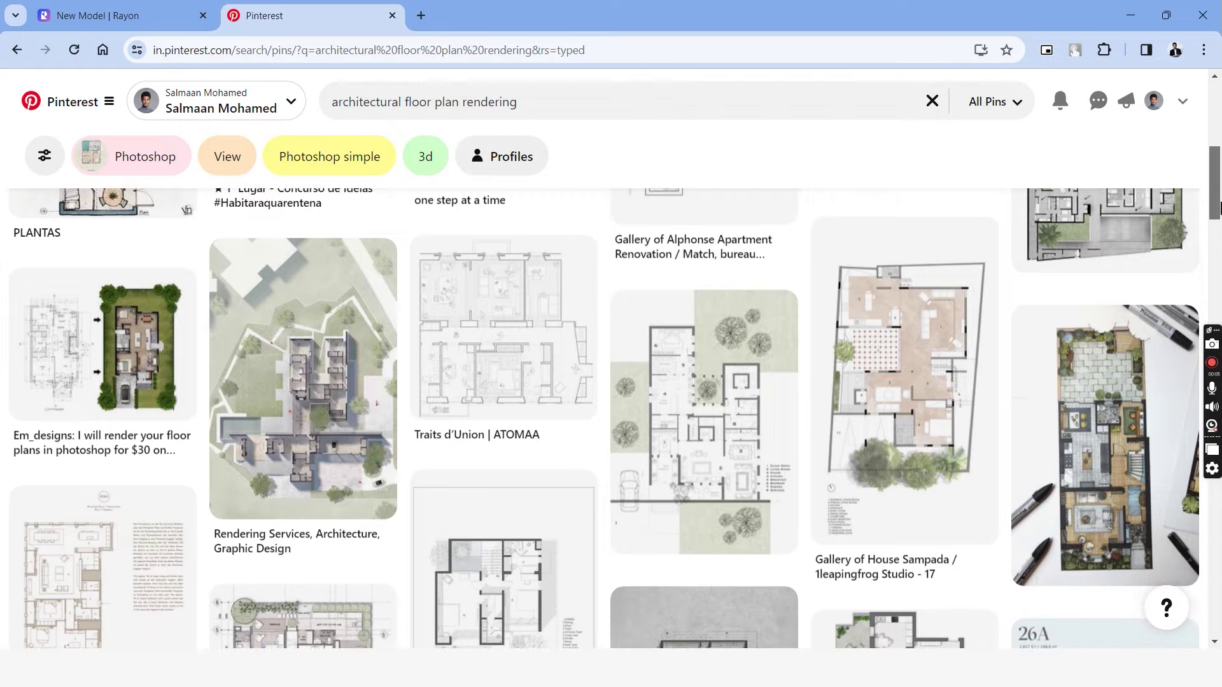
# Scroll through the Pinterest floor plan rendering examples, then close the tab with Ctrl+W
pyautogui.moveTo(1219, 208); pyautogui.dragTo(1220, 223)
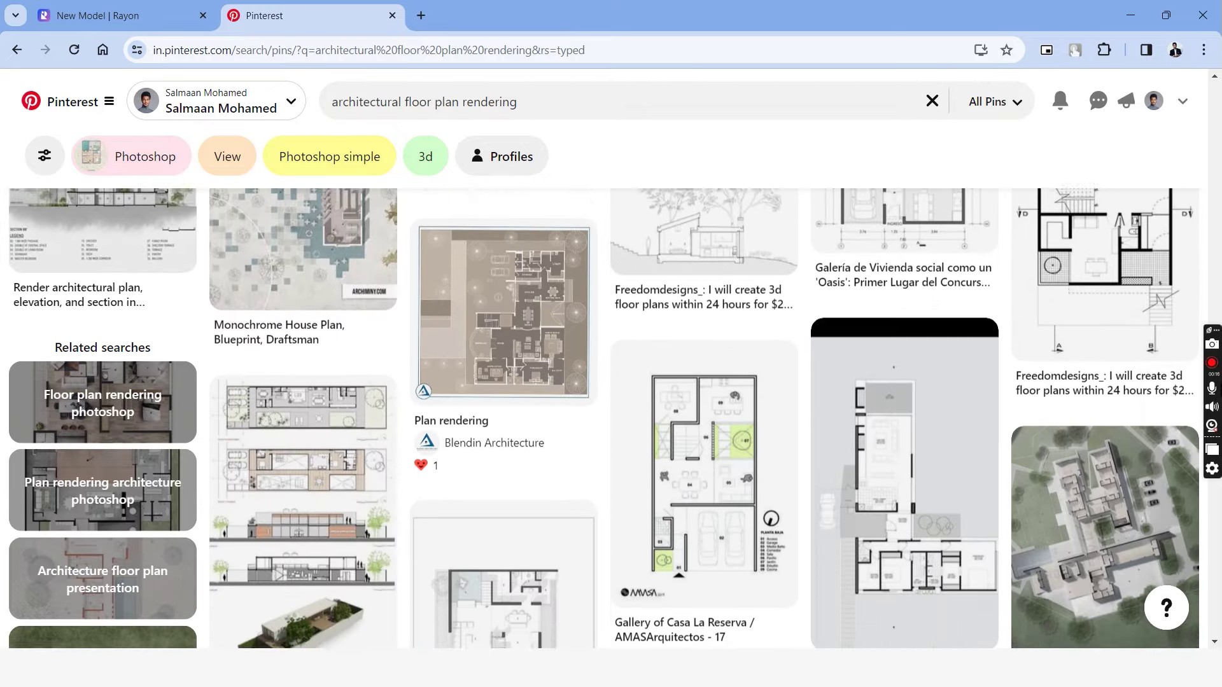
pyautogui.hotkey('ctrl', 'w')
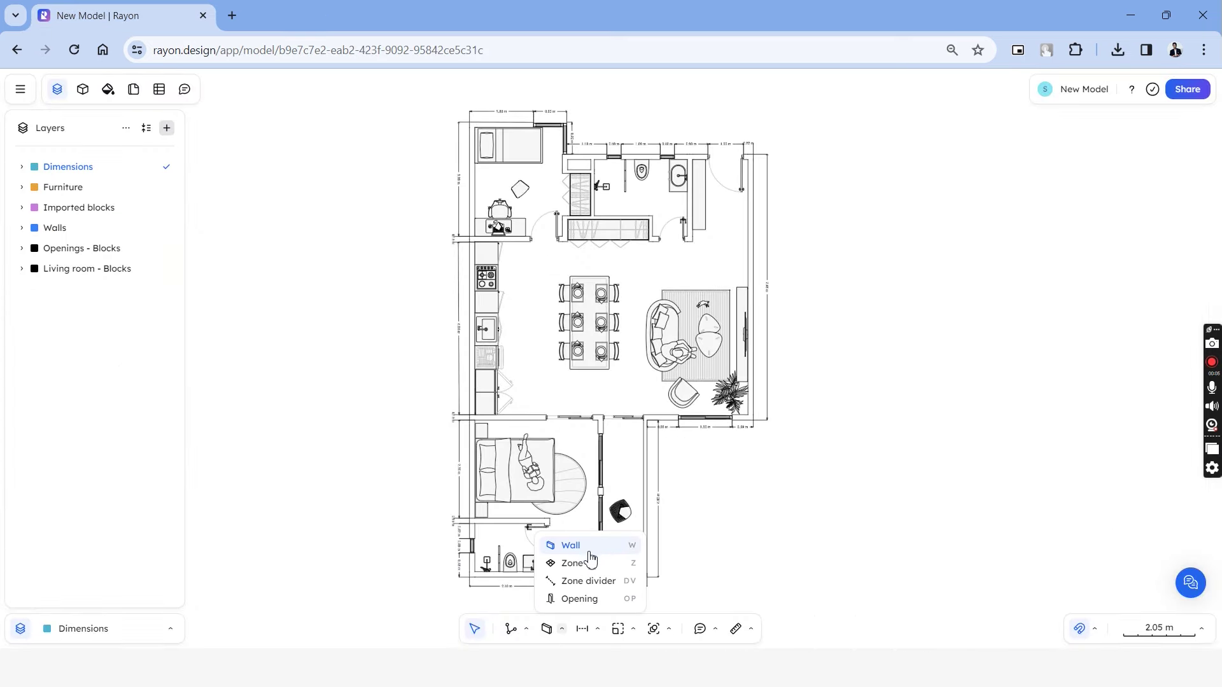
# Create zones over the bedroom, the right-hand room and the small bathroom
pyautogui.click(572, 564)
pyautogui.scroll(5, 570, 480)
pyautogui.scroll(-3, 579, 477)
pyautogui.click(590, 477)
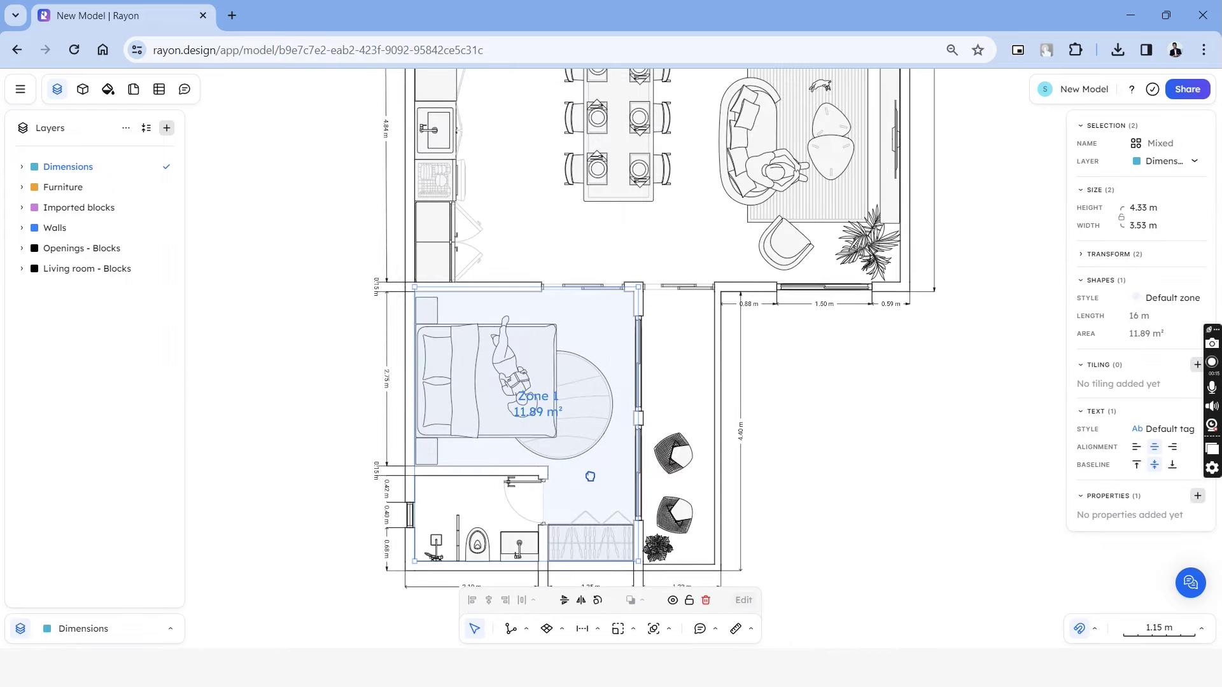
pyautogui.scroll(-2, 671, 445)
pyautogui.click(678, 385)
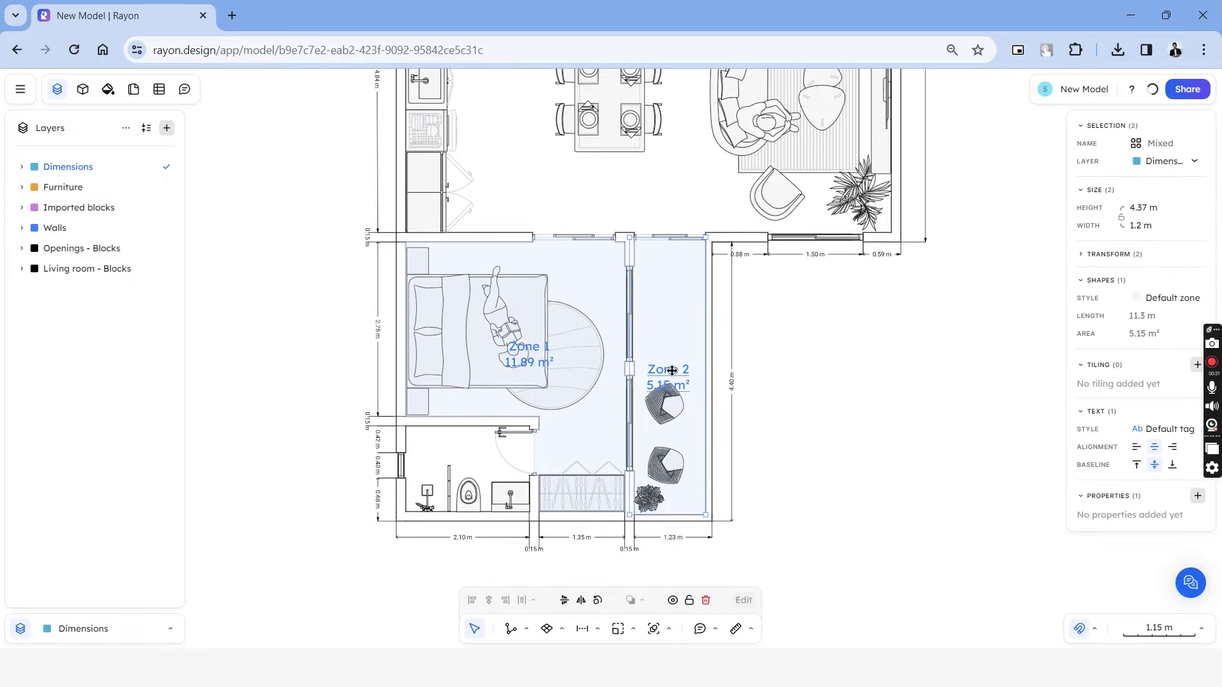
pyautogui.click(497, 458)
pyautogui.scroll(-3, 496, 382)
# Create zones over the living area, the top-left room and the upper bathroom
pyautogui.click(495, 267)
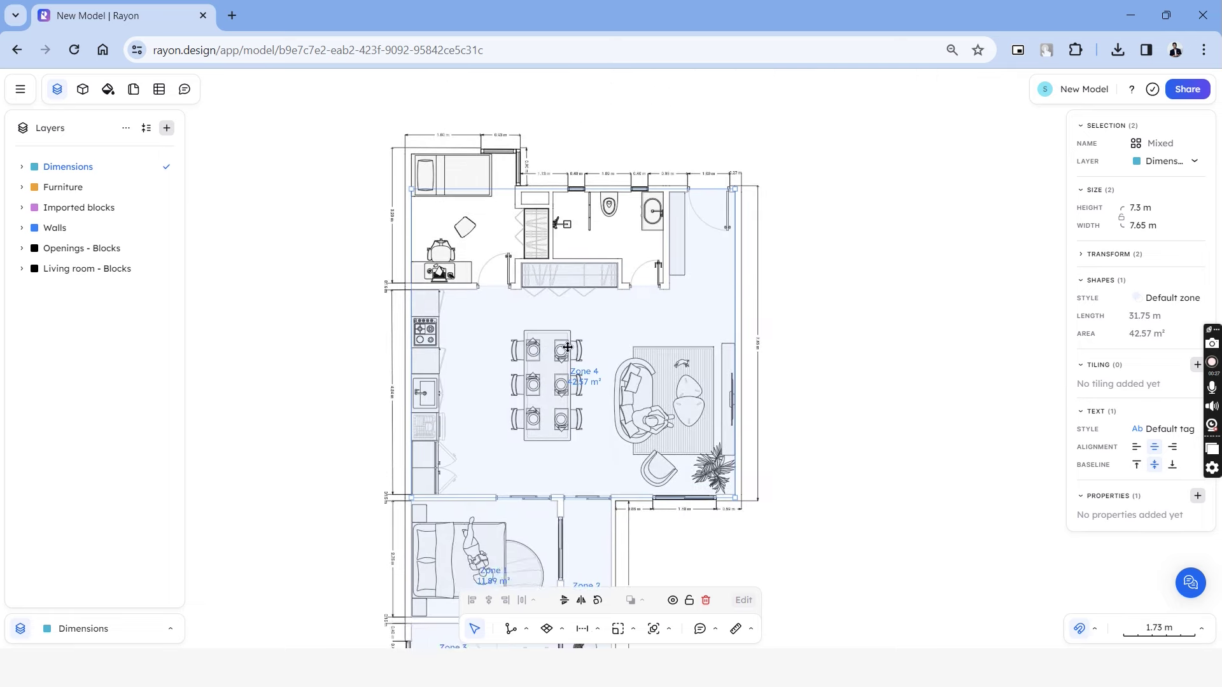
pyautogui.scroll(2, 495, 255)
pyautogui.click(495, 255)
pyautogui.scroll(5, 679, 595)
pyautogui.scroll(-5, 632, 496)
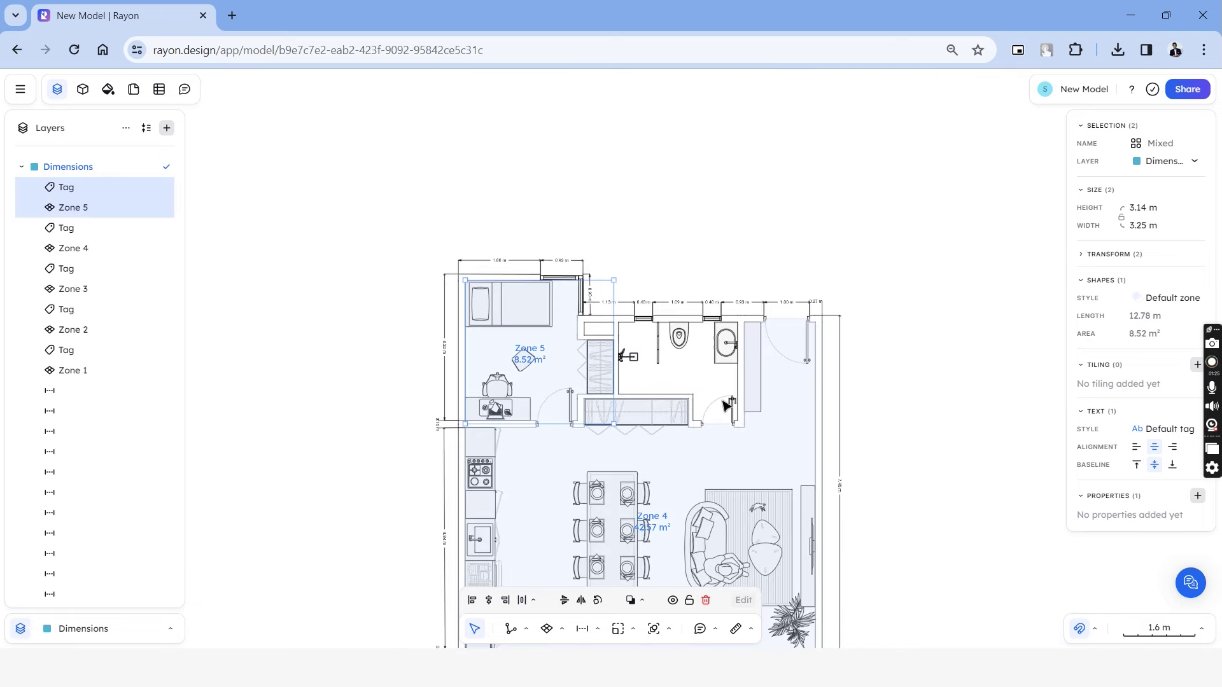
pyautogui.scroll(4, 564, 417)
pyautogui.click(564, 417)
pyautogui.scroll(-5, 563, 416)
pyautogui.press('Escape')
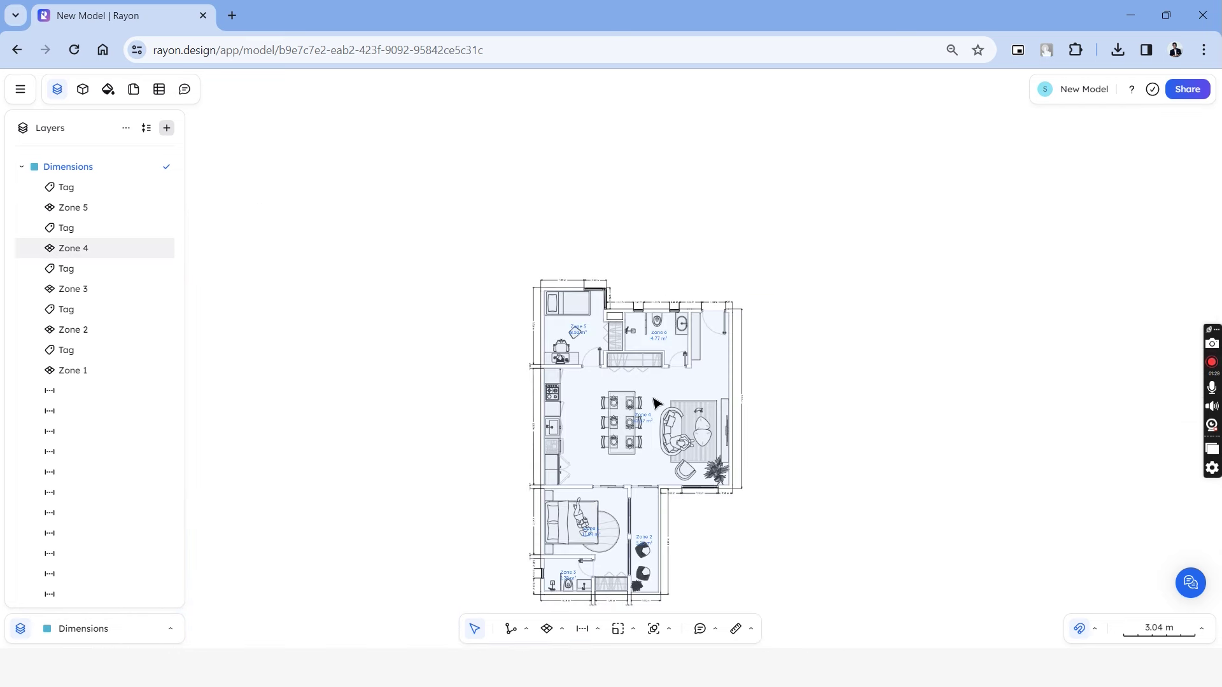
# Move the Zone 3 label higher in its room and open Zone 3's style settings
pyautogui.scroll(-2, 654, 403)
pyautogui.scroll(6, 611, 474)
pyautogui.scroll(-2, 551, 407)
pyautogui.moveTo(551, 407); pyautogui.dragTo(551, 368)
pyautogui.scroll(-3, 488, 413)
pyautogui.click(489, 412)
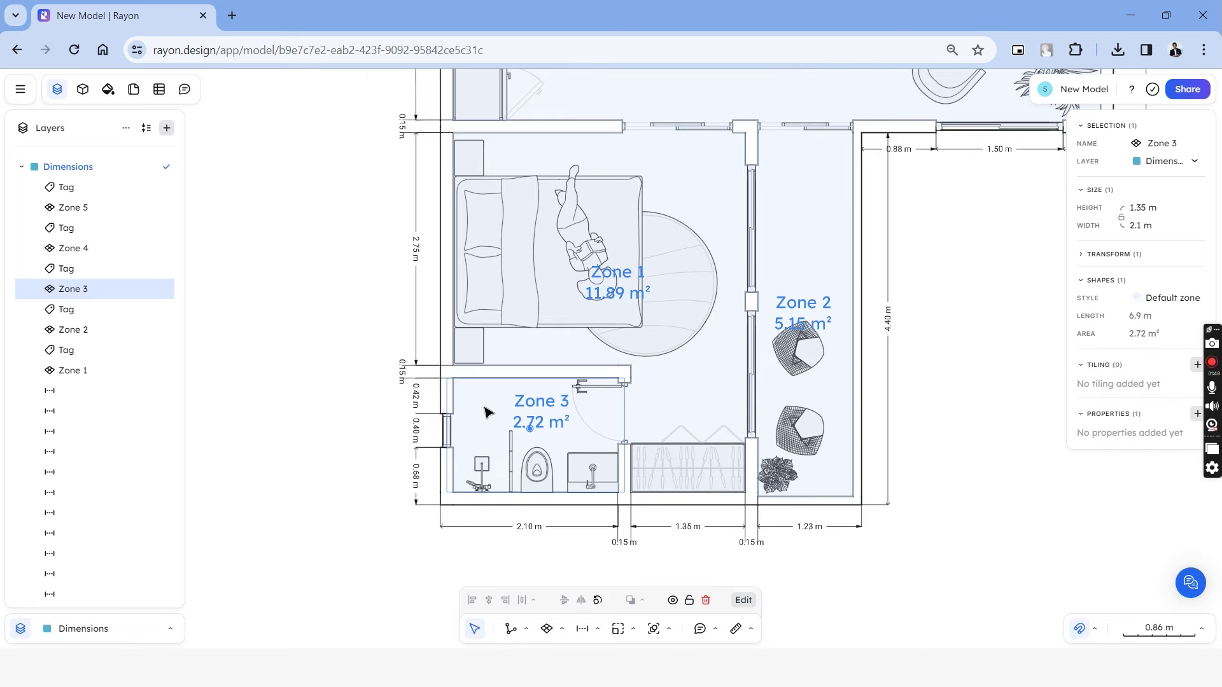
pyautogui.click(1171, 298)
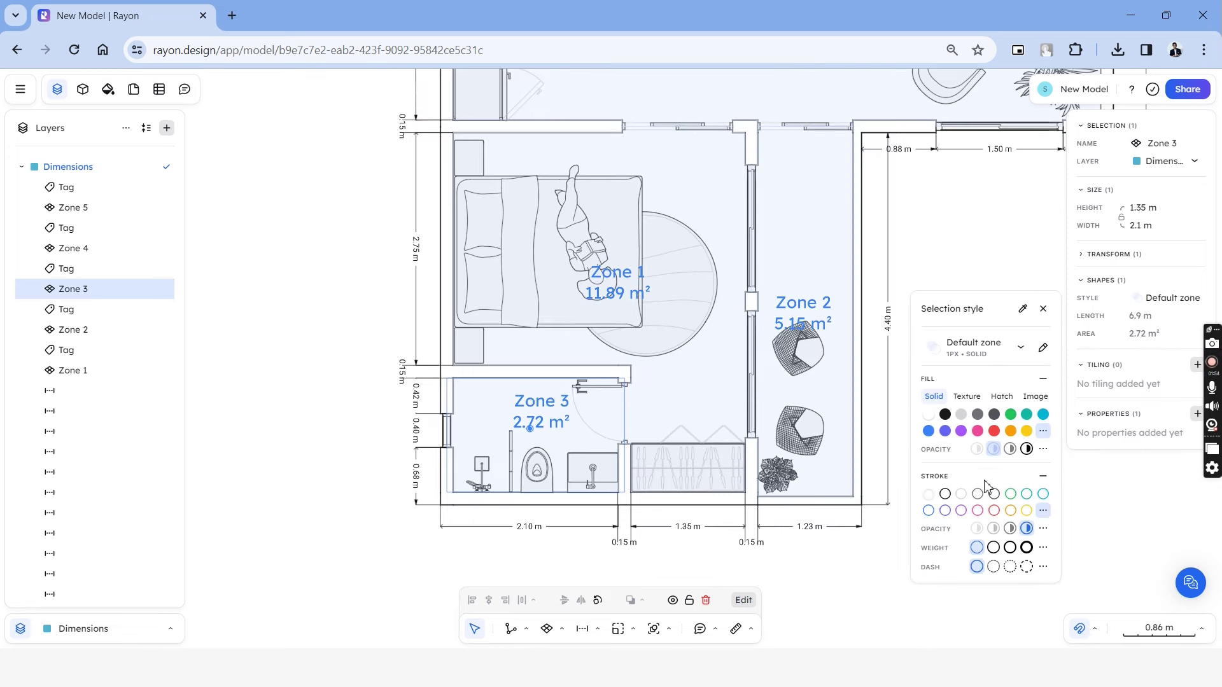
# Fill the bathroom zone with the hexagon tile hatch and adjust its scale
pyautogui.click(966, 397)
pyautogui.click(1002, 397)
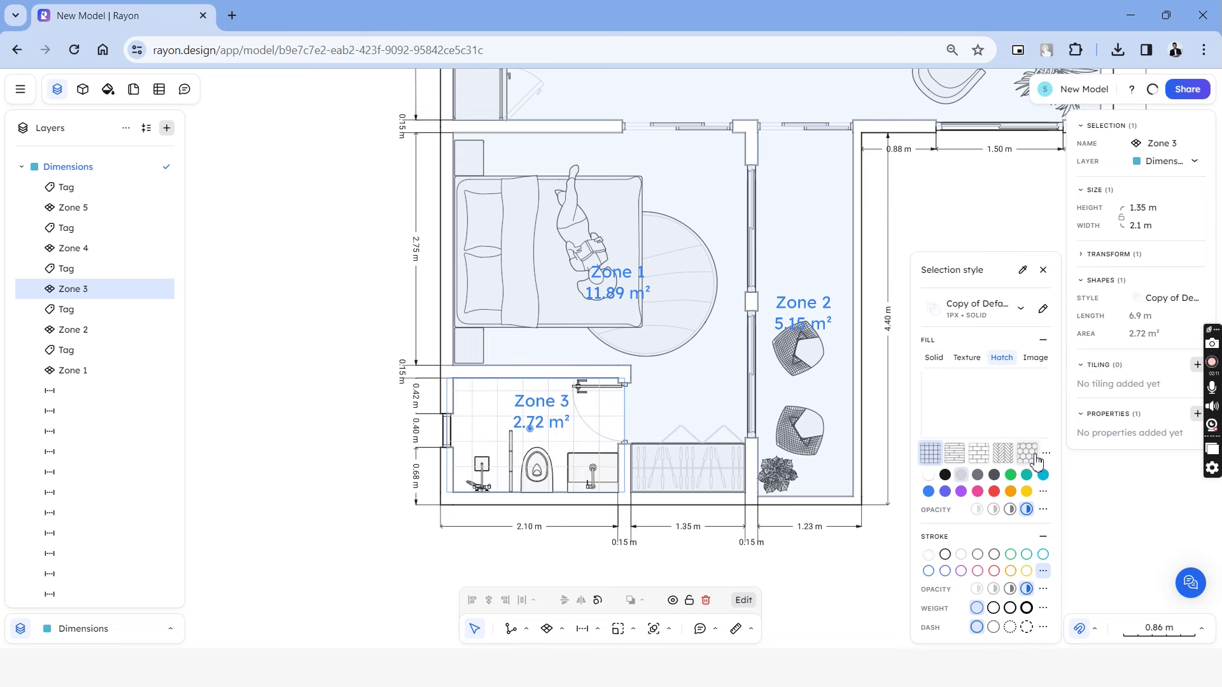
pyautogui.click(1045, 455)
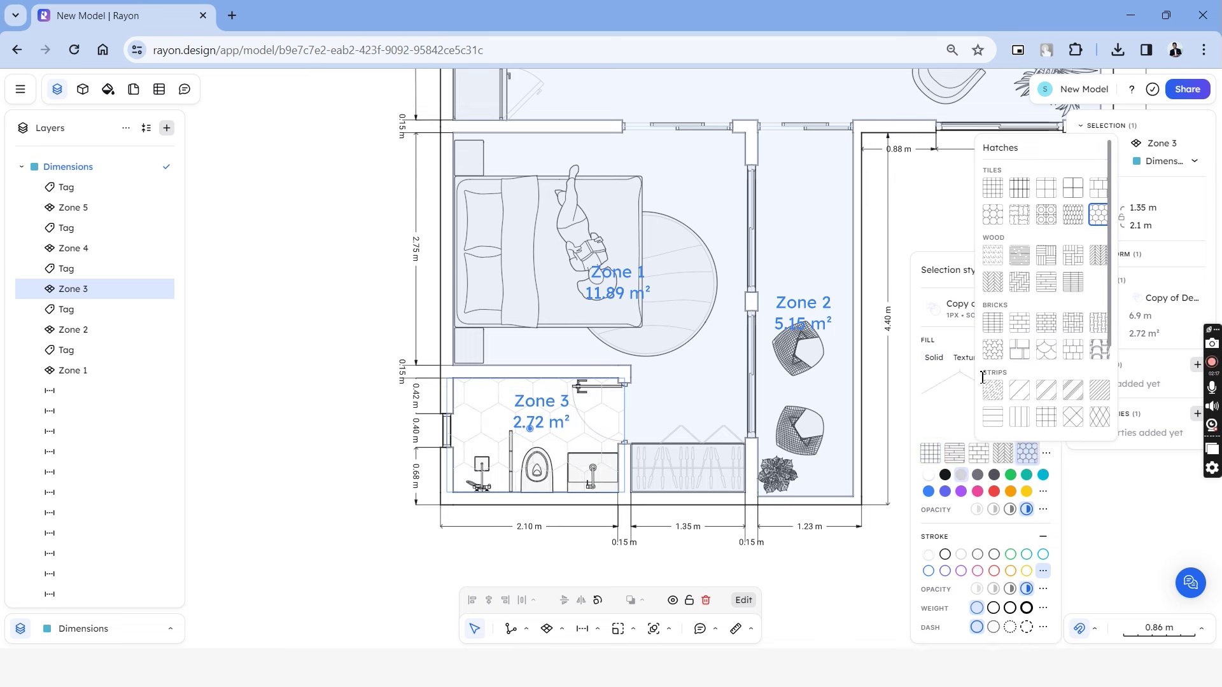
pyautogui.click(955, 401)
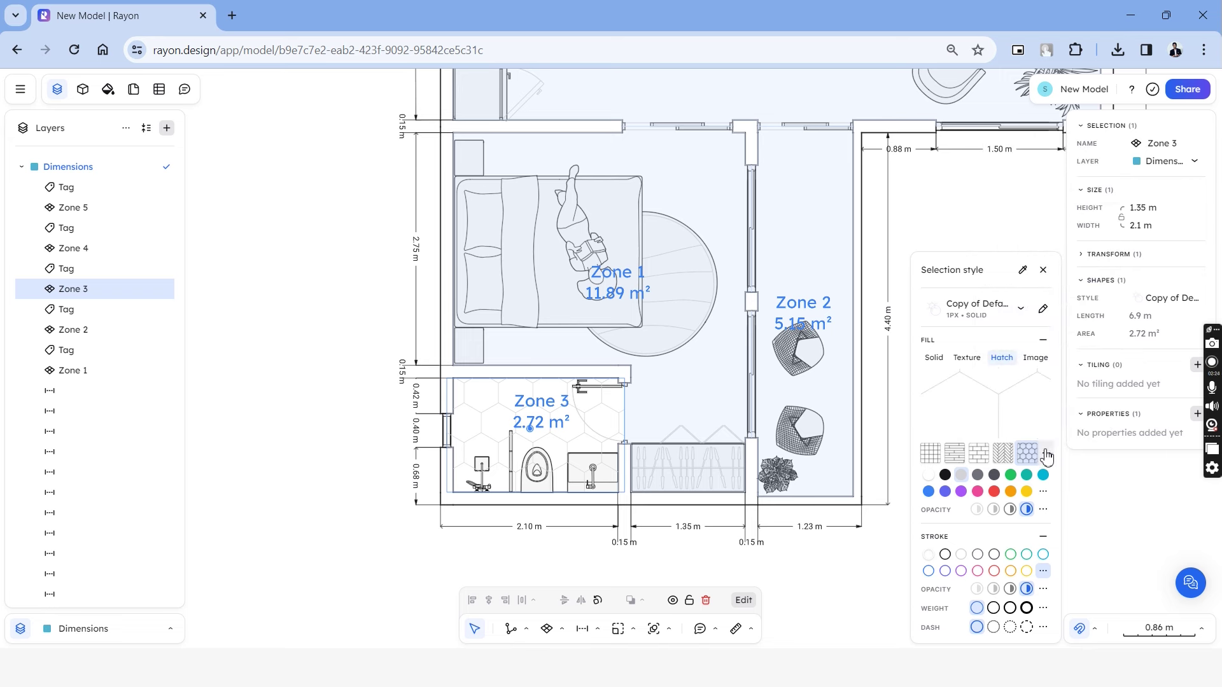
pyautogui.click(1027, 453)
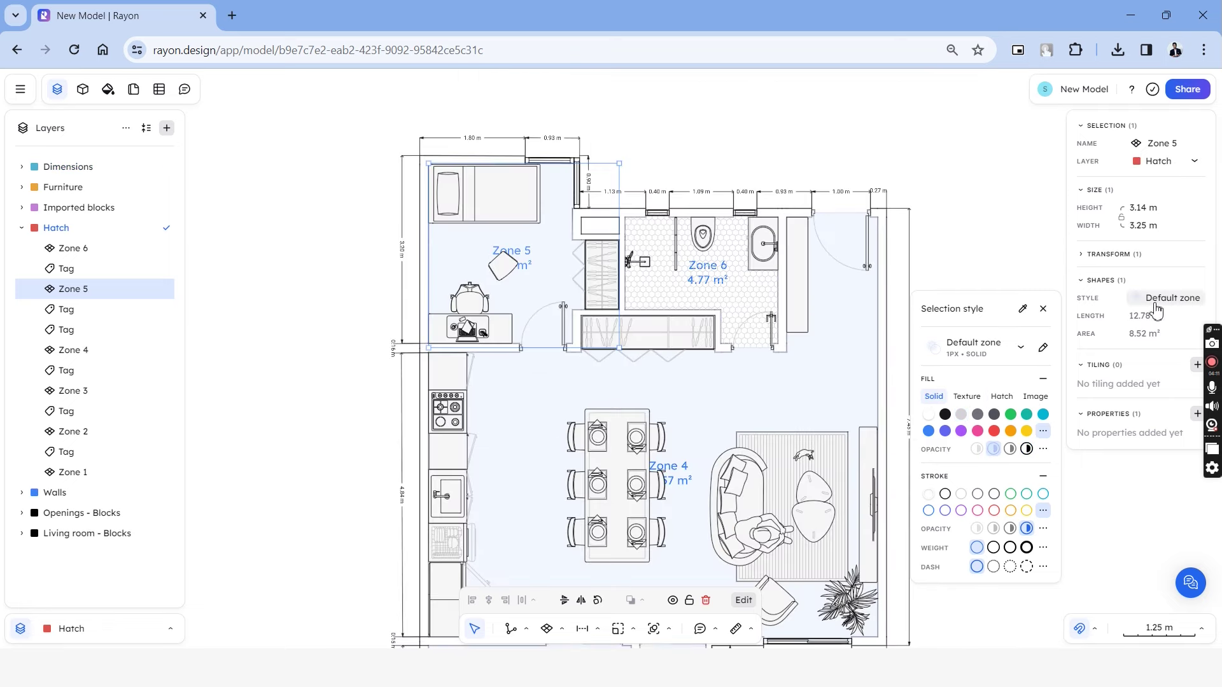
# Give Zone 5 a floor texture, Zone 2 grey flooring and Zone 4 herringbone wood
pyautogui.click(967, 396)
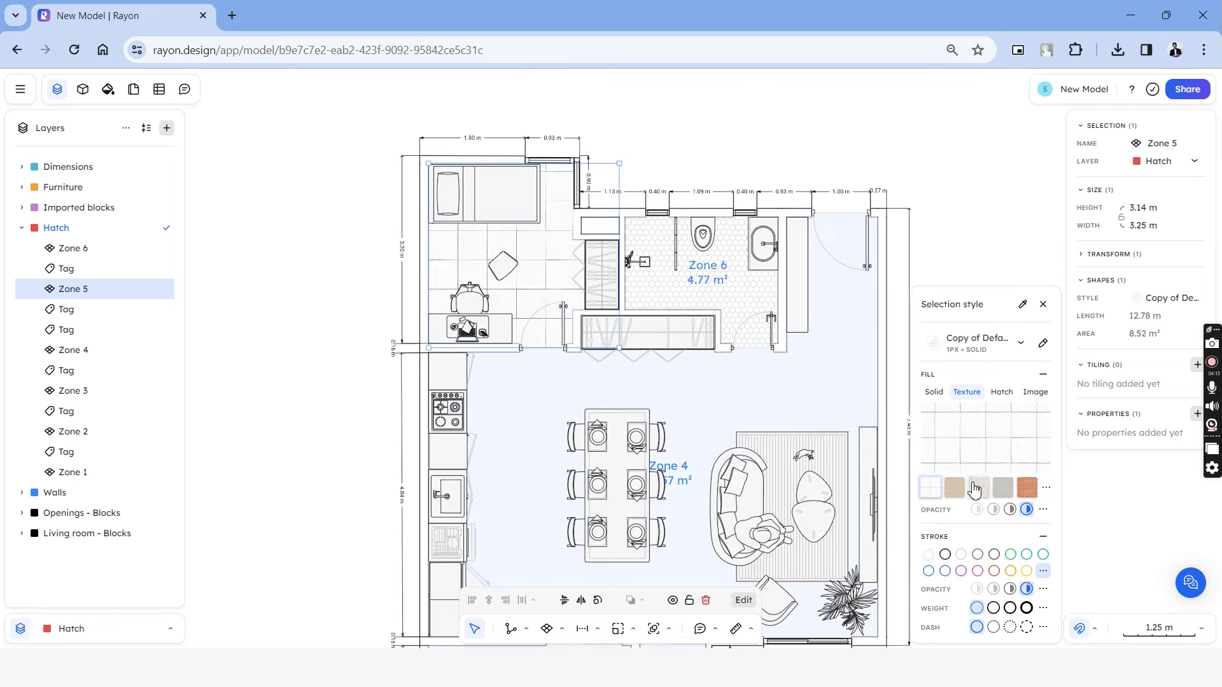
pyautogui.click(955, 487)
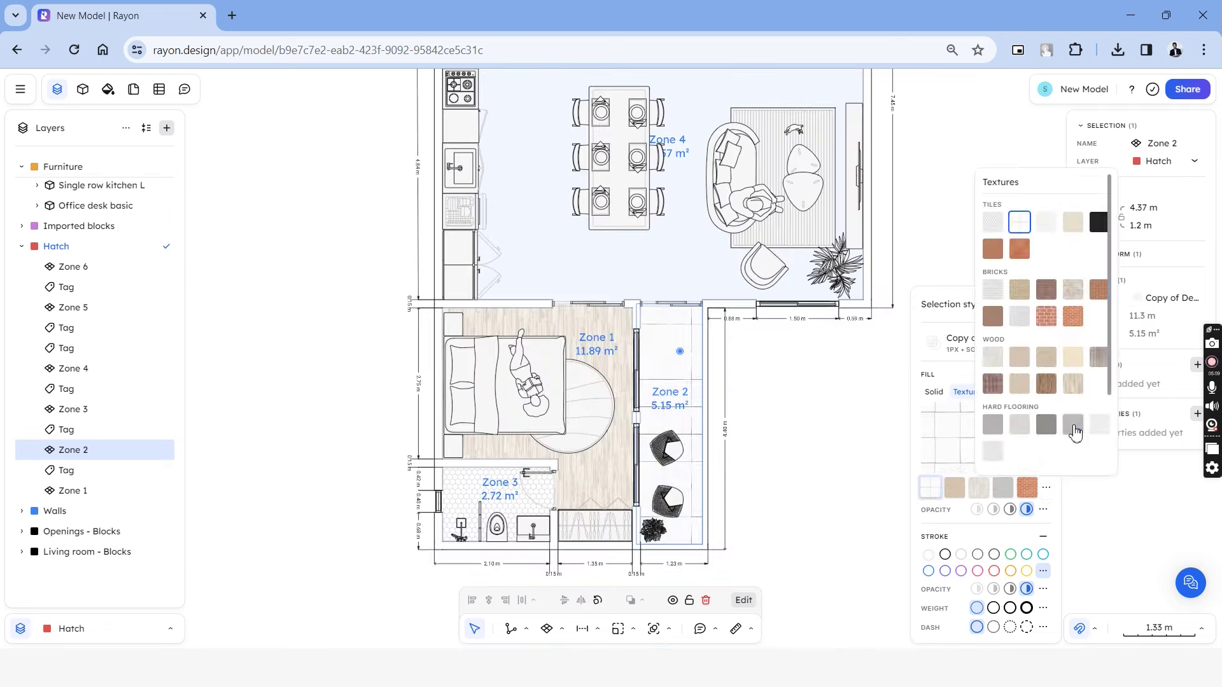
pyautogui.click(1069, 428)
pyautogui.click(1046, 487)
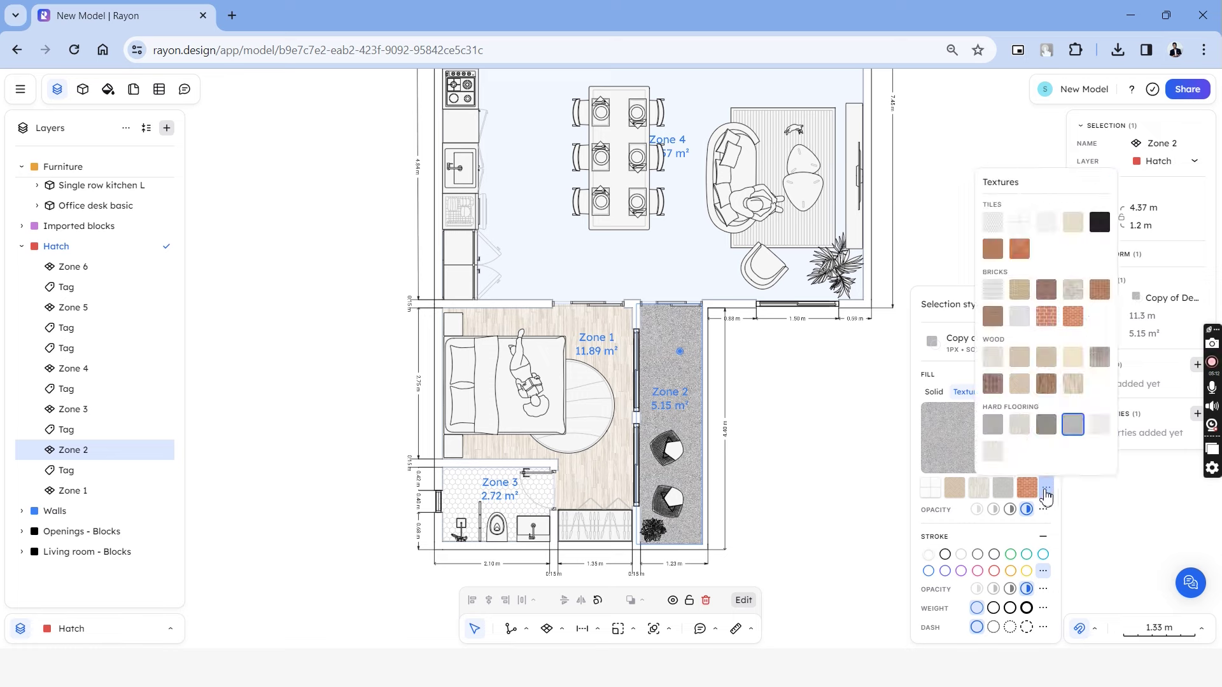
pyautogui.click(1026, 425)
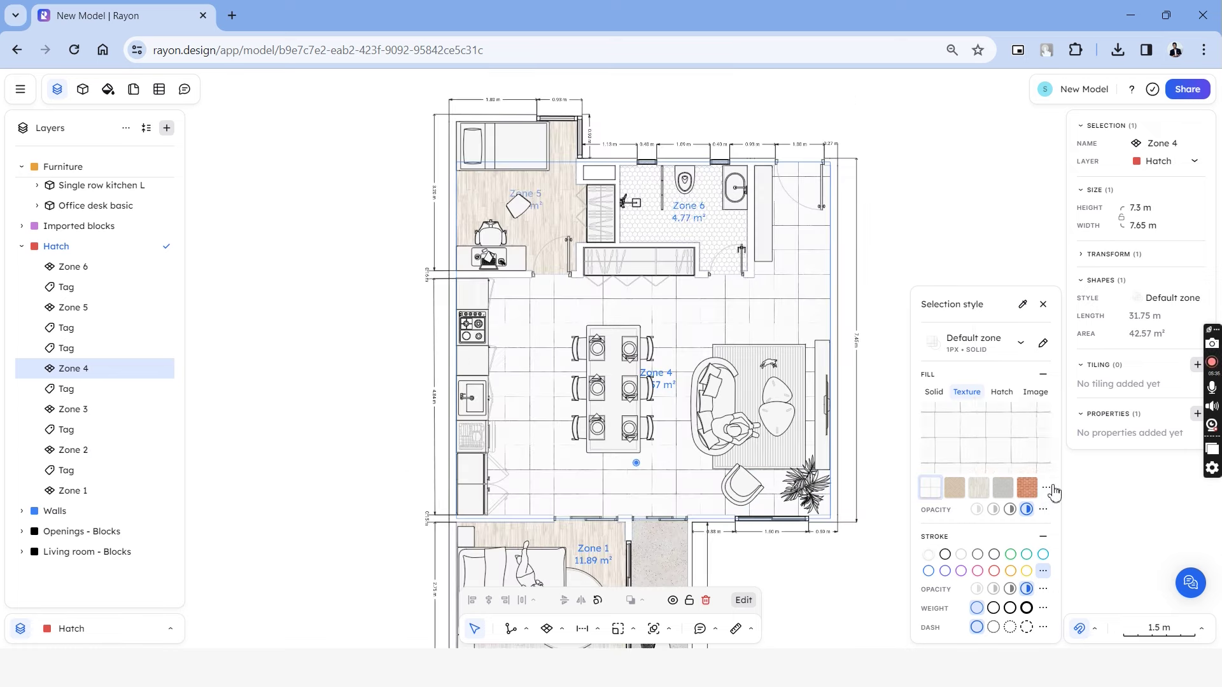
pyautogui.click(1046, 487)
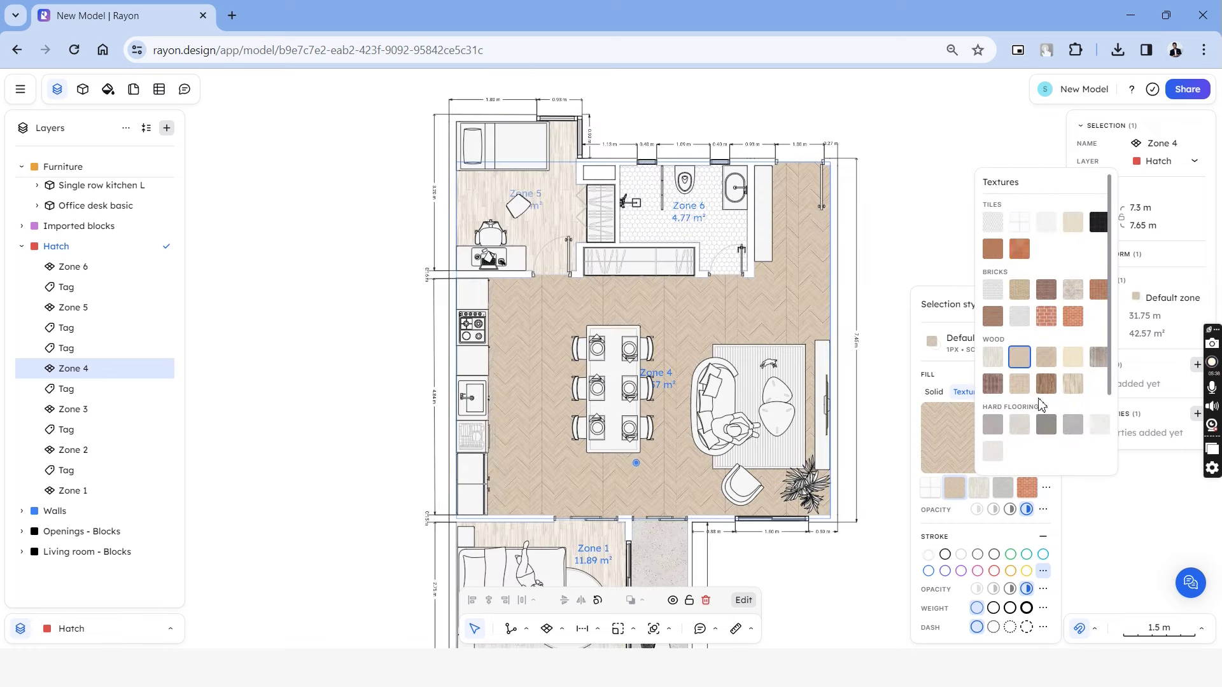
pyautogui.click(1019, 424)
pyautogui.click(986, 437)
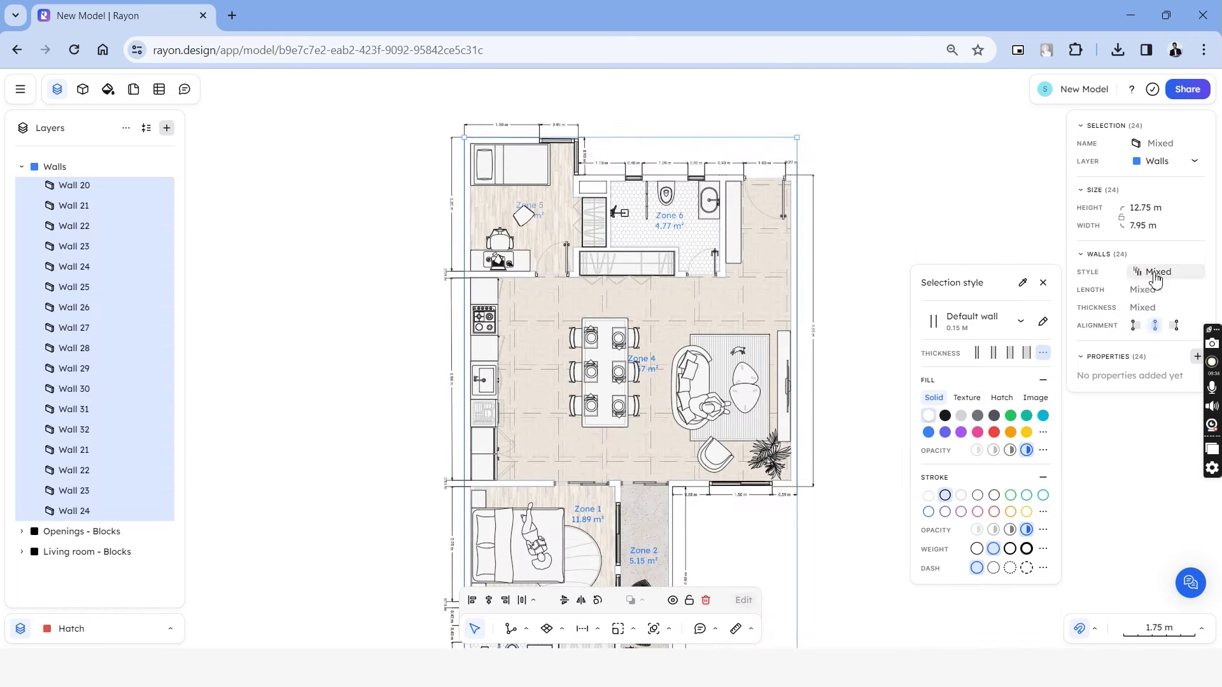
# Give the walls a dark grey fill
pyautogui.click(979, 418)
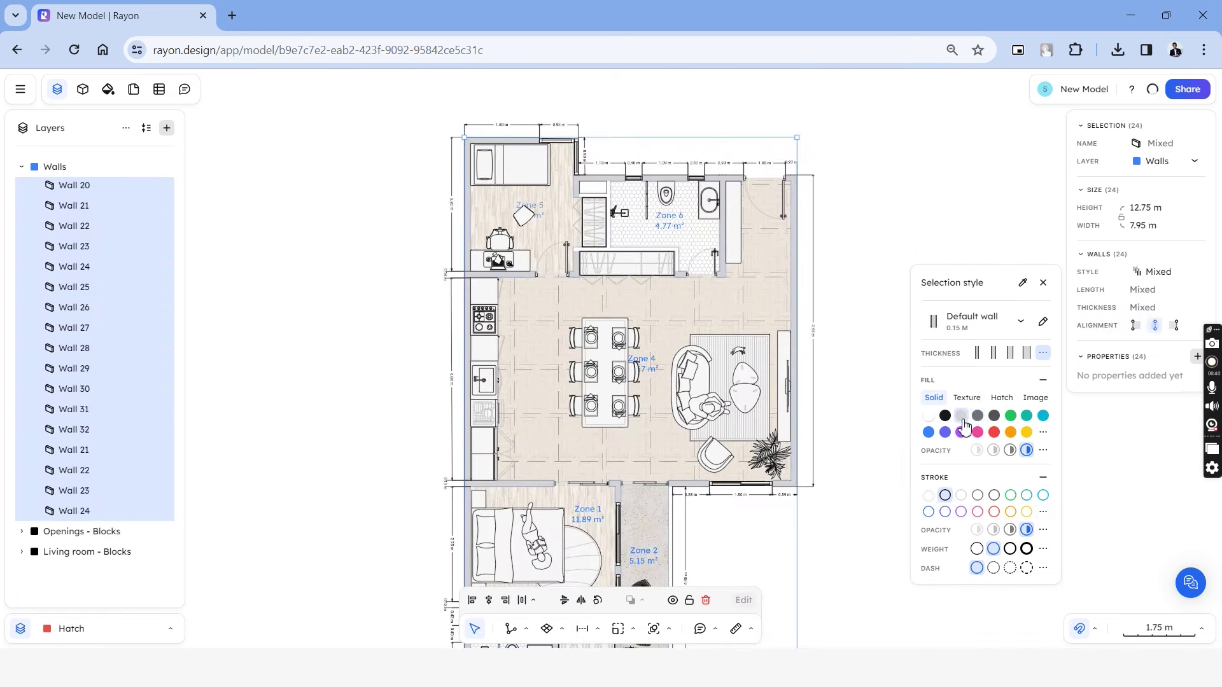
pyautogui.click(978, 417)
pyautogui.click(870, 222)
pyautogui.scroll(-3, 889, 497)
pyautogui.keyDown('ctrl'); pyautogui.scroll(-3, 804, 399); pyautogui.keyUp('ctrl')
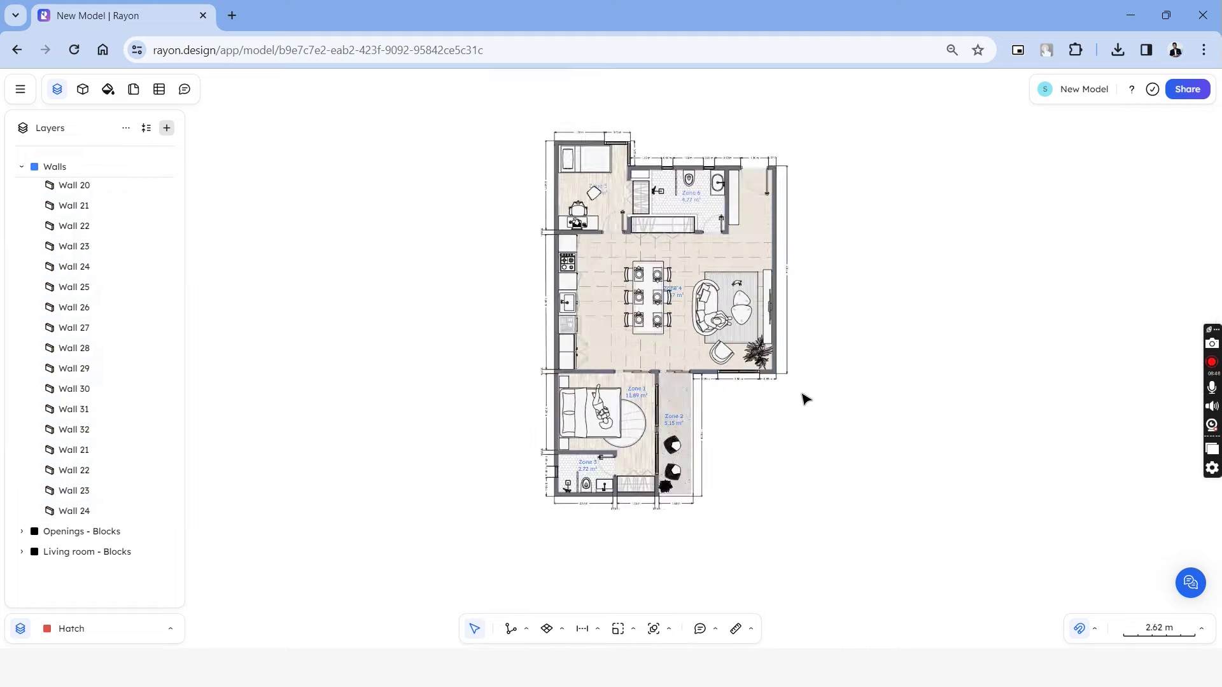
pyautogui.keyDown('ctrl'); pyautogui.scroll(3, 838, 379); pyautogui.keyUp('ctrl')
# Fill the figures light yellow and add a shrunk, rotated Dracaena plant beside the bathroom wall
pyautogui.click(22, 166)
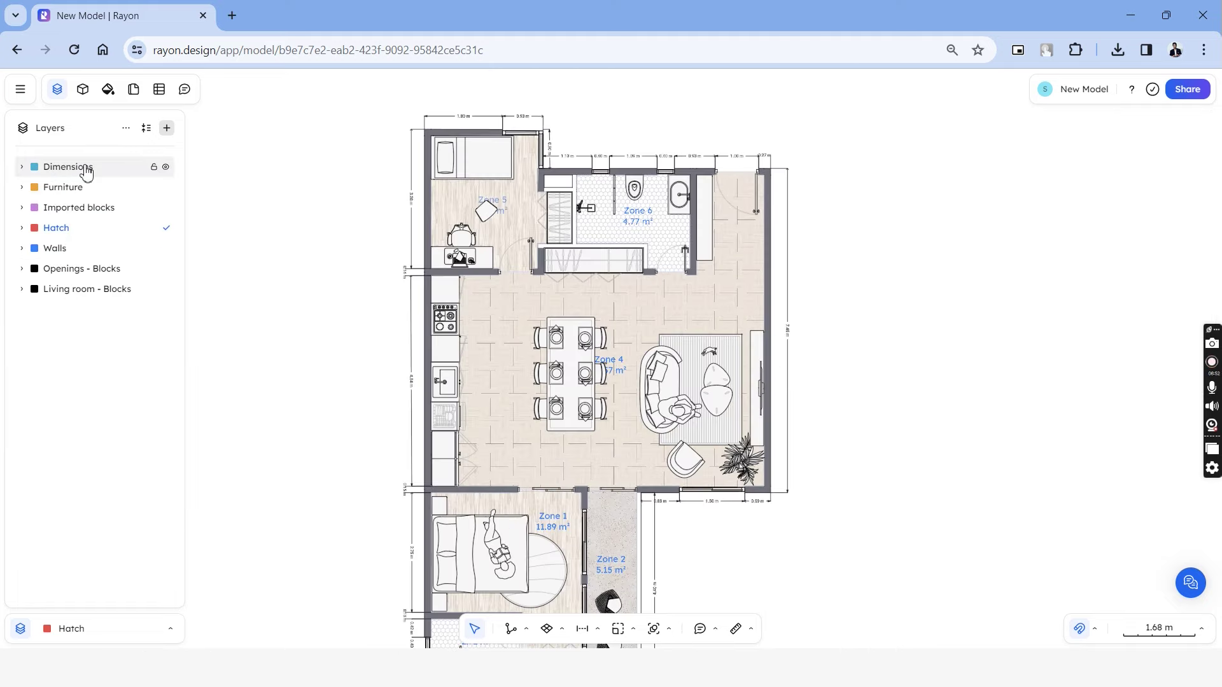
pyautogui.click(82, 169)
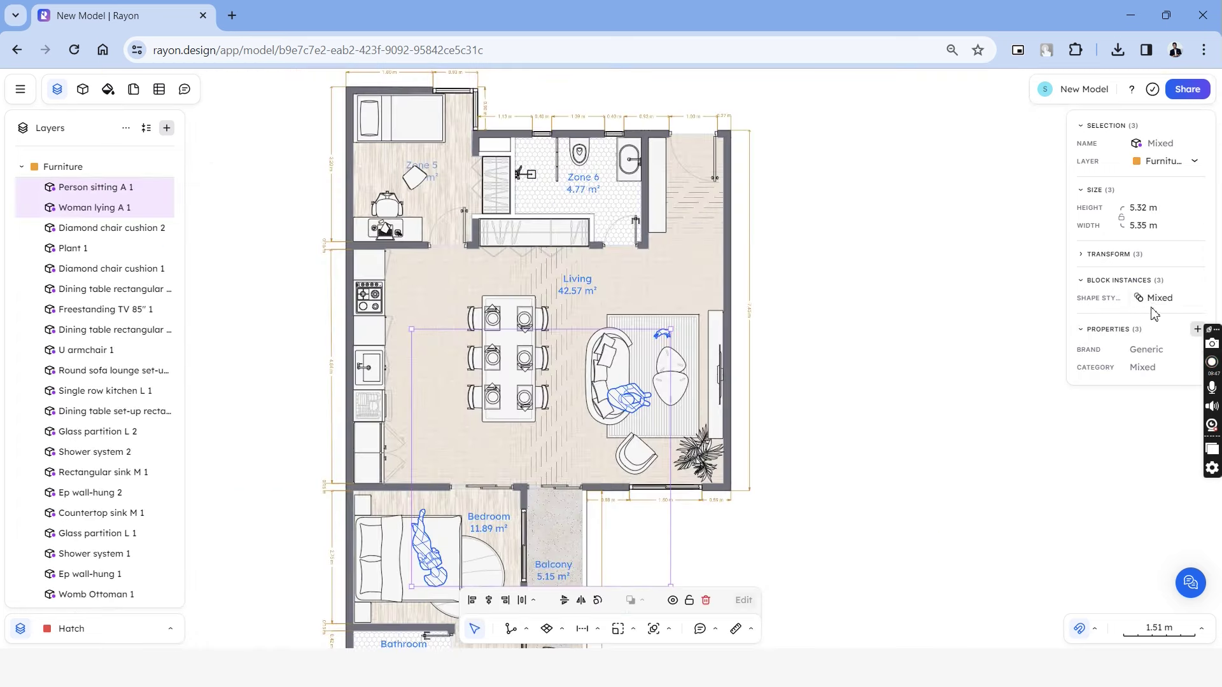
pyautogui.click(1157, 299)
pyautogui.click(1045, 431)
pyautogui.click(1033, 456)
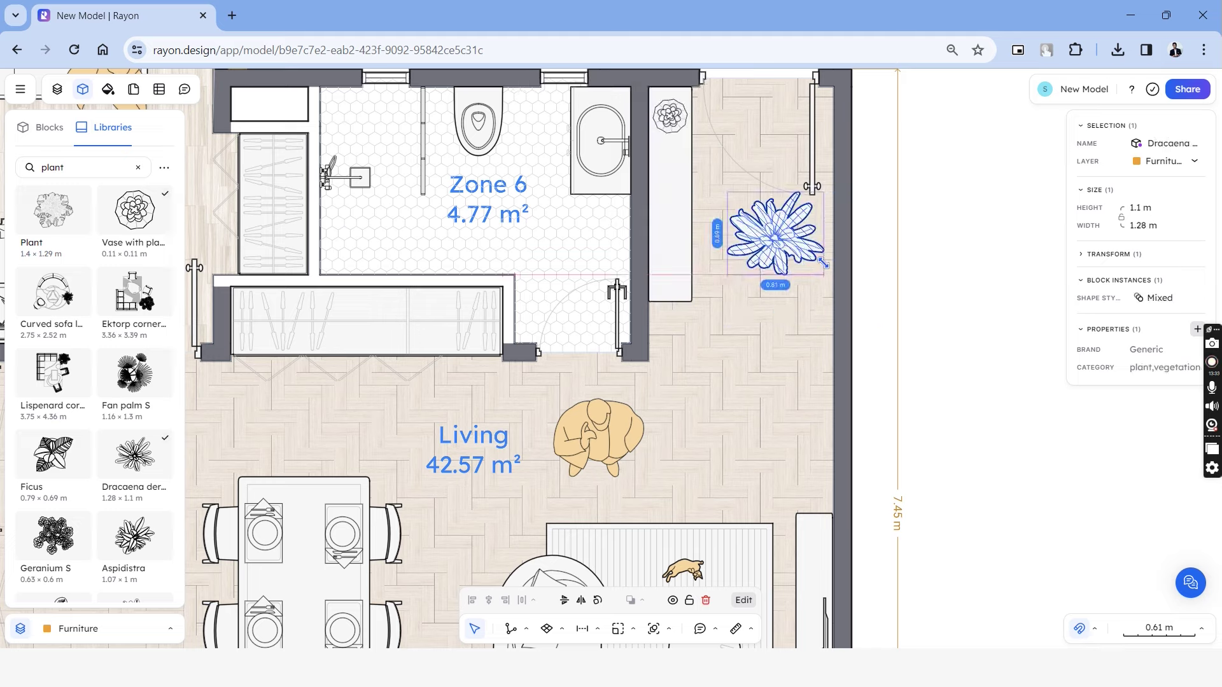
pyautogui.moveTo(812, 259); pyautogui.dragTo(712, 360)
pyautogui.moveTo(704, 299); pyautogui.dragTo(718, 295)
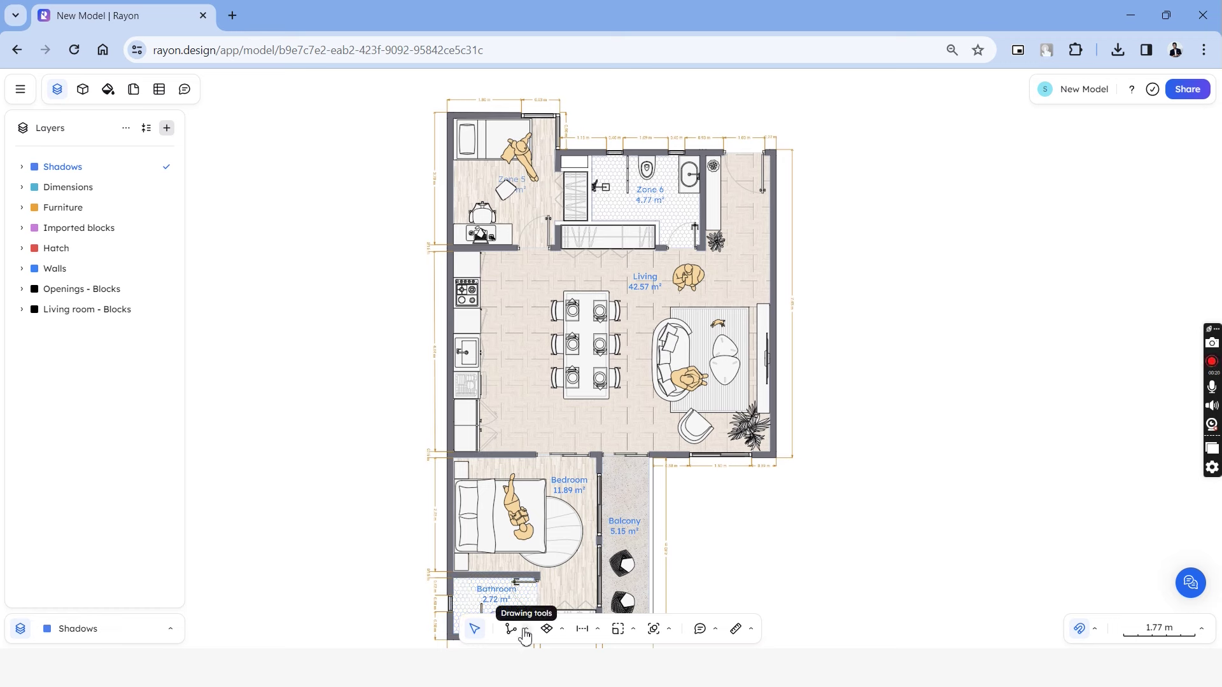
# Draw a triangular polyline shadow shape and give it a fill
pyautogui.click(525, 632)
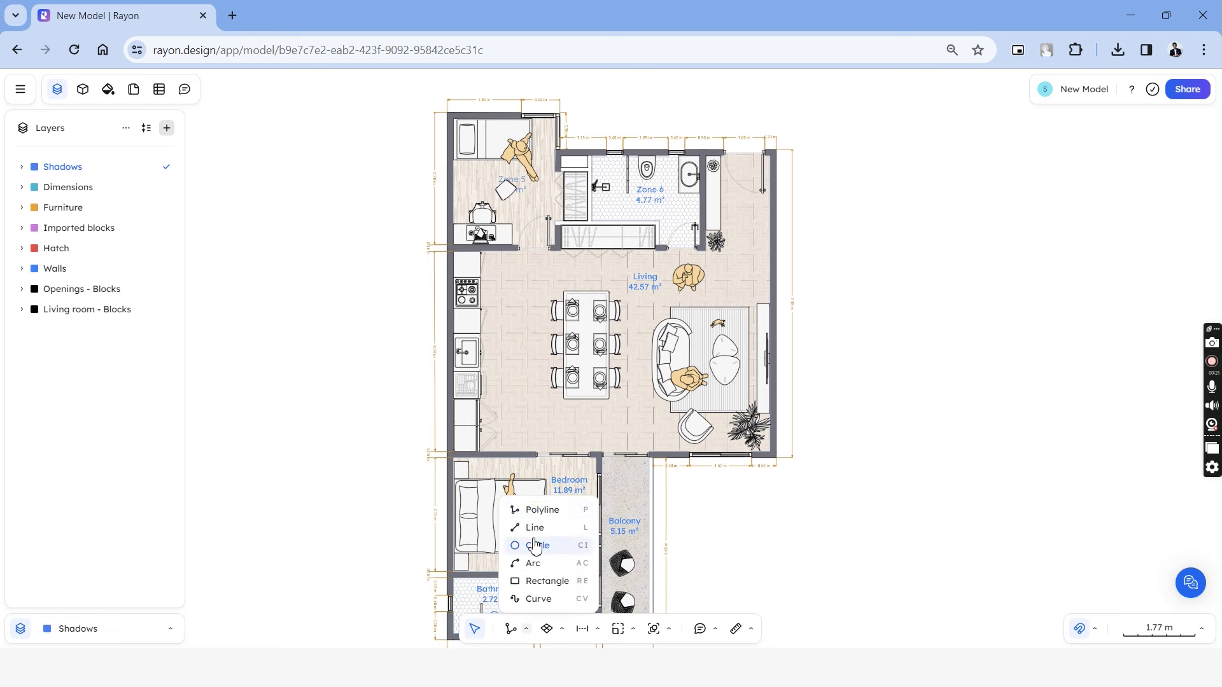
pyautogui.click(547, 513)
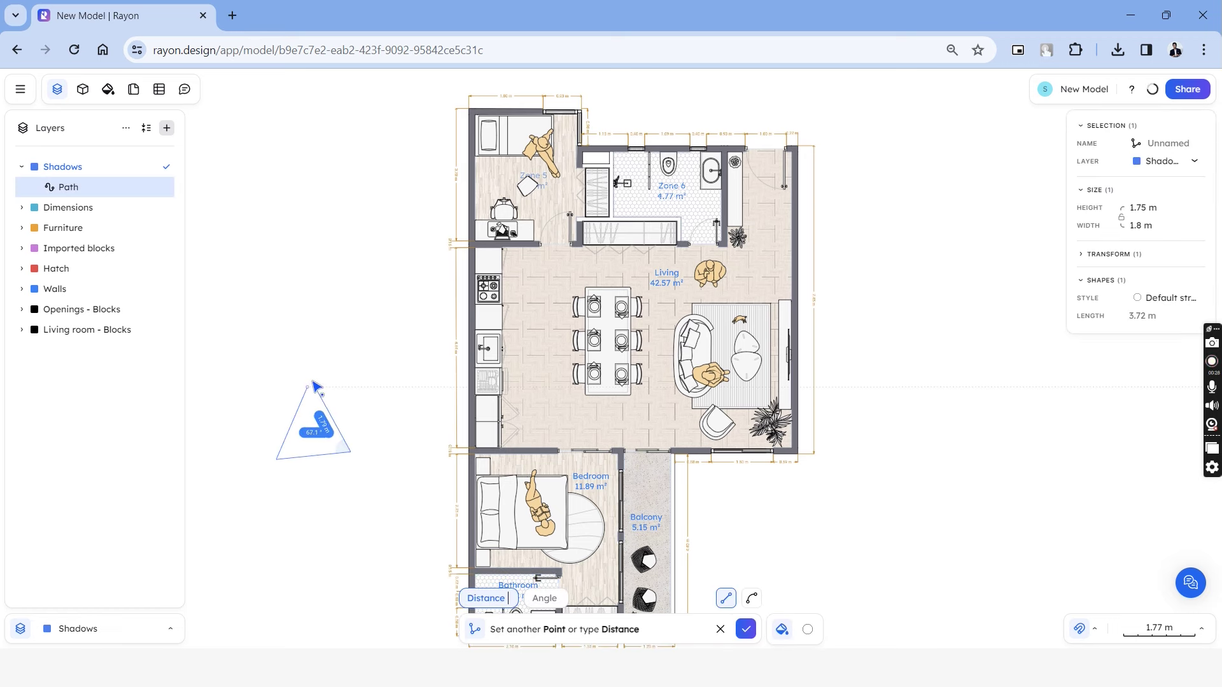
pyautogui.click(308, 388)
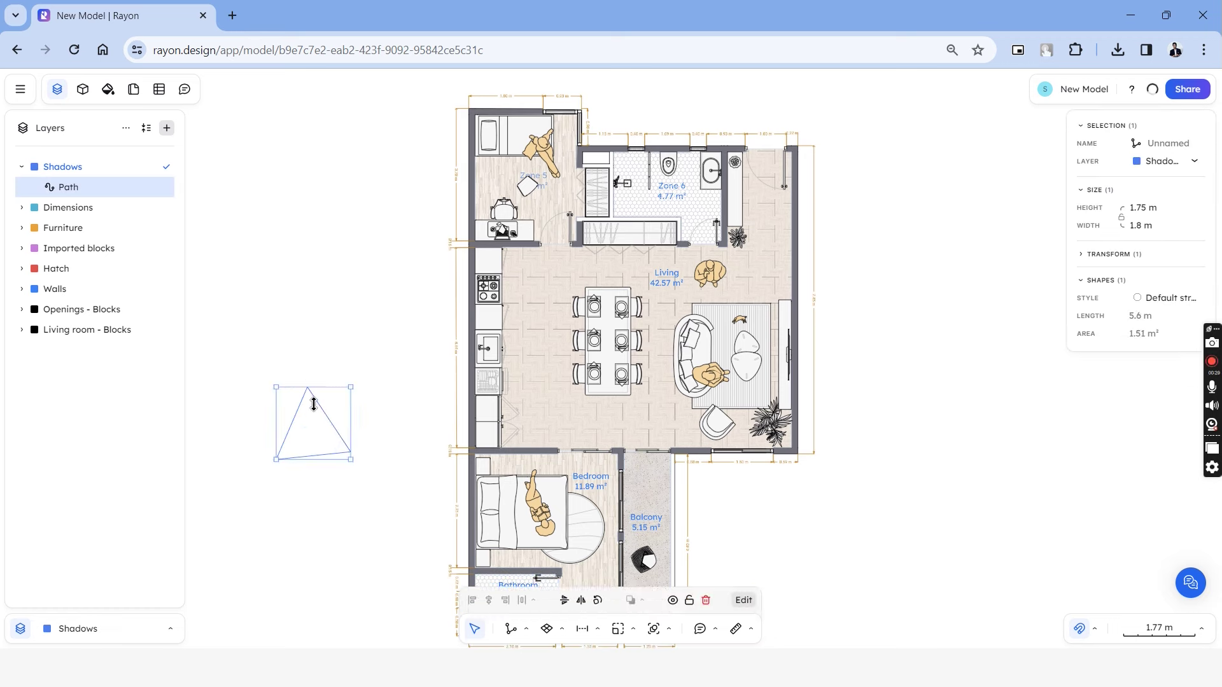
pyautogui.click(1139, 298)
pyautogui.click(1043, 379)
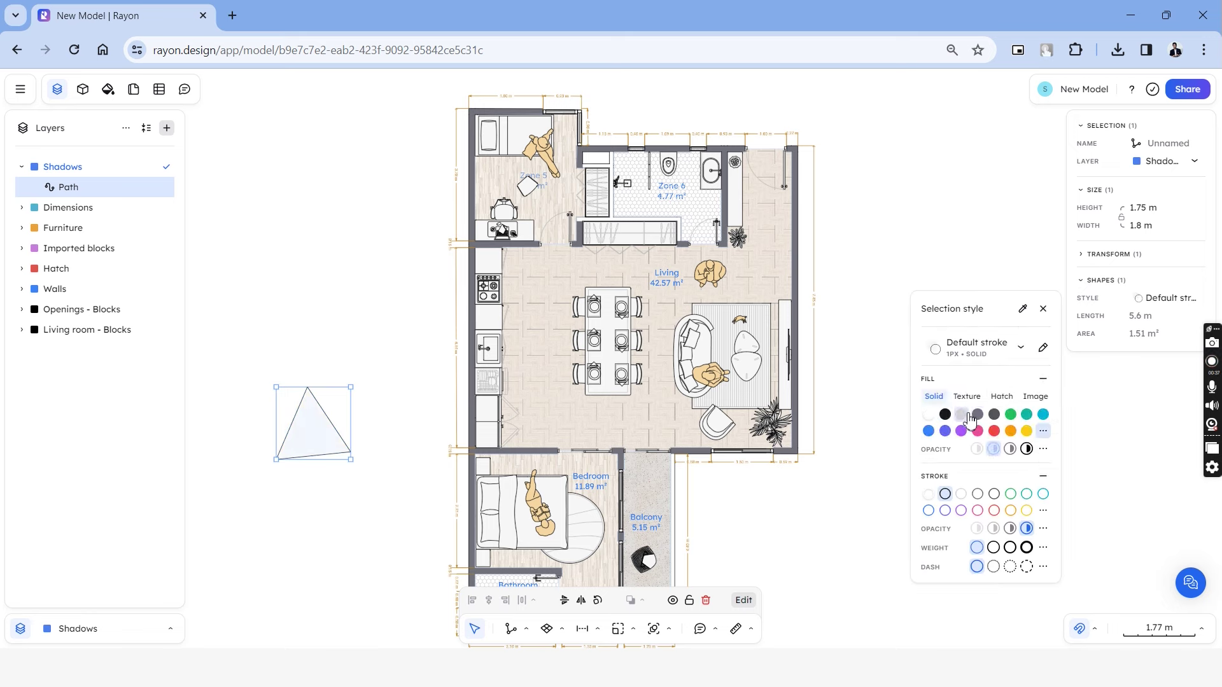
pyautogui.click(1043, 476)
pyautogui.click(510, 629)
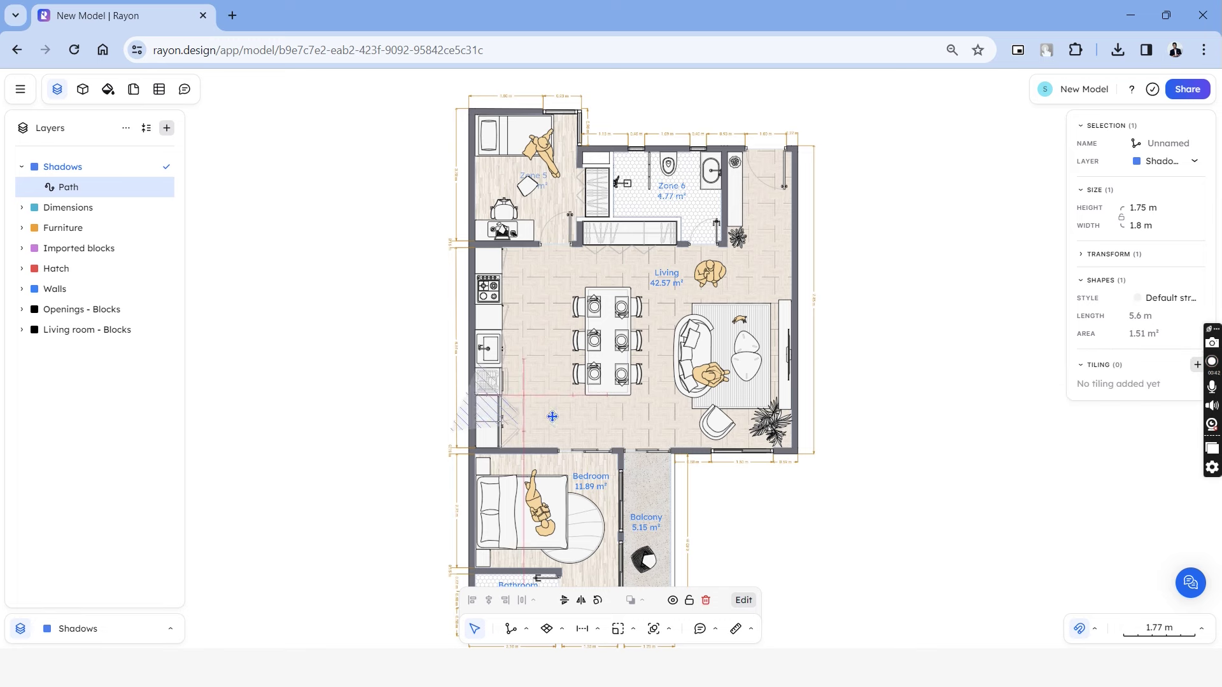
# Draw a shadow path along Zone 5's left edge across the living area
pyautogui.scroll(5, 475, 102)
pyautogui.click(678, 156)
pyautogui.click(504, 156)
pyautogui.click(474, 383)
pyautogui.click(475, 129)
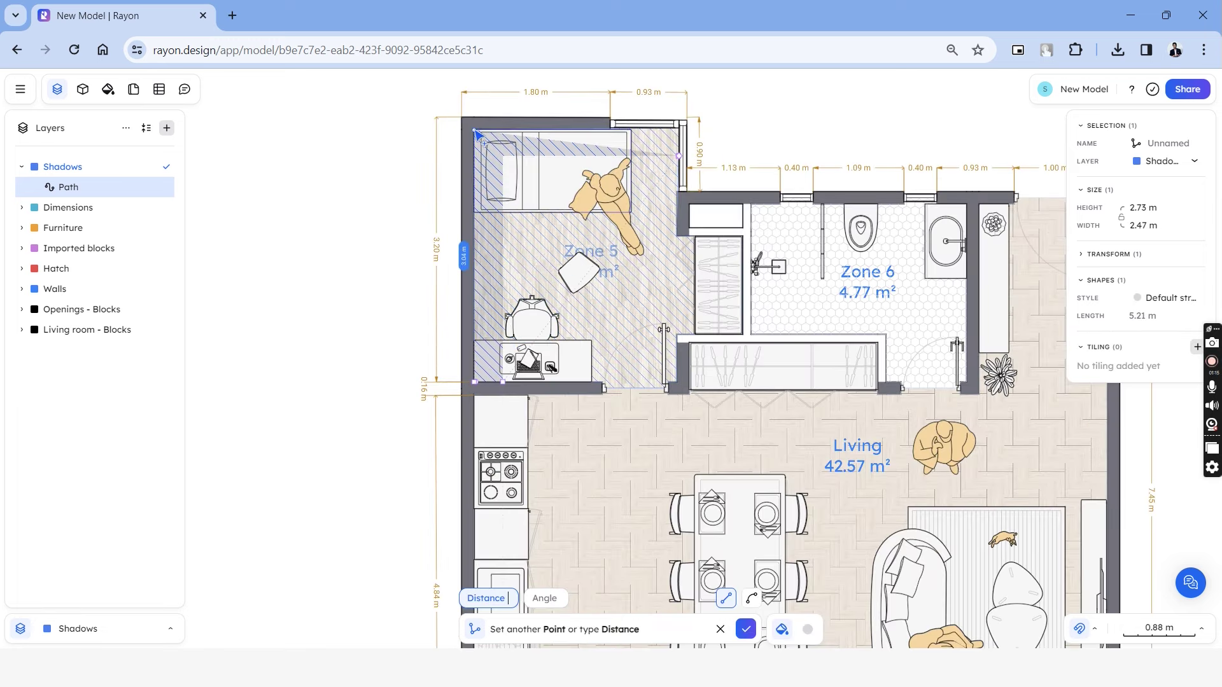
pyautogui.scroll(5, 685, 137)
pyautogui.scroll(-5, 847, 204)
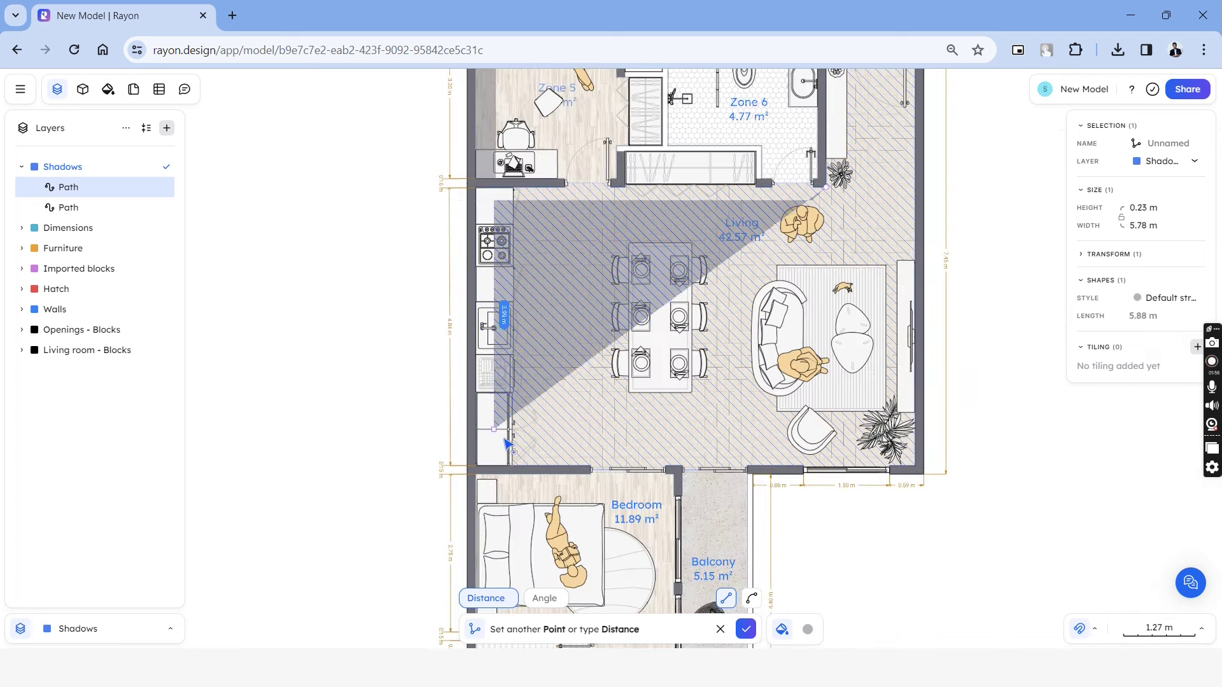
pyautogui.scroll(5, 503, 255)
pyautogui.click(491, 314)
pyautogui.scroll(5, 458, 349)
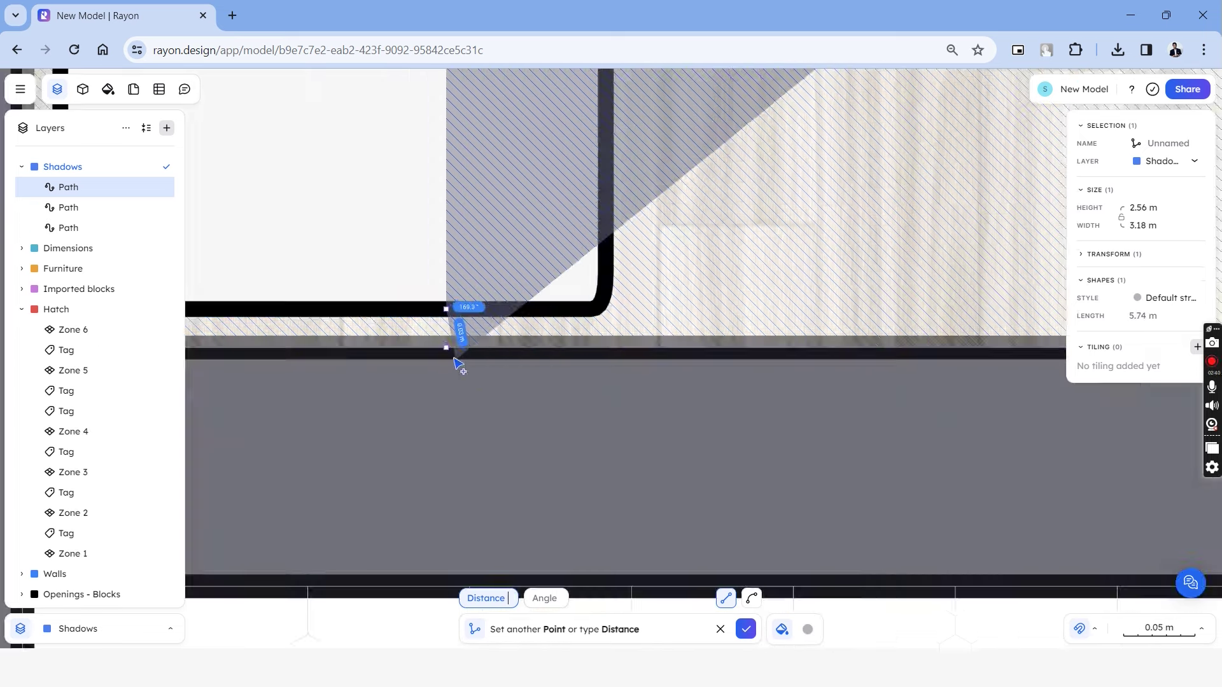
pyautogui.scroll(-4, 478, 287)
pyautogui.scroll(2, 678, 306)
pyautogui.press('Escape')
# Draw a closed shadow path over the bathroom
pyautogui.click(675, 300)
pyautogui.scroll(-3, 679, 305)
pyautogui.click(428, 486)
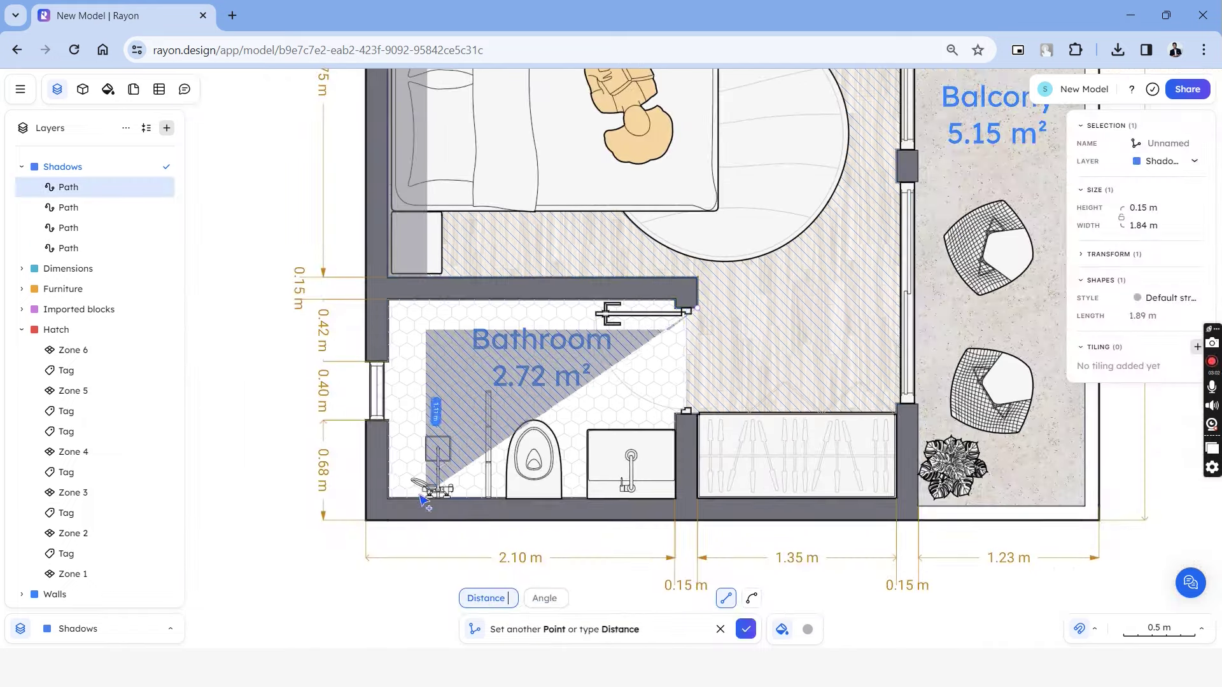
pyautogui.click(701, 319)
pyautogui.scroll(-5, 528, 436)
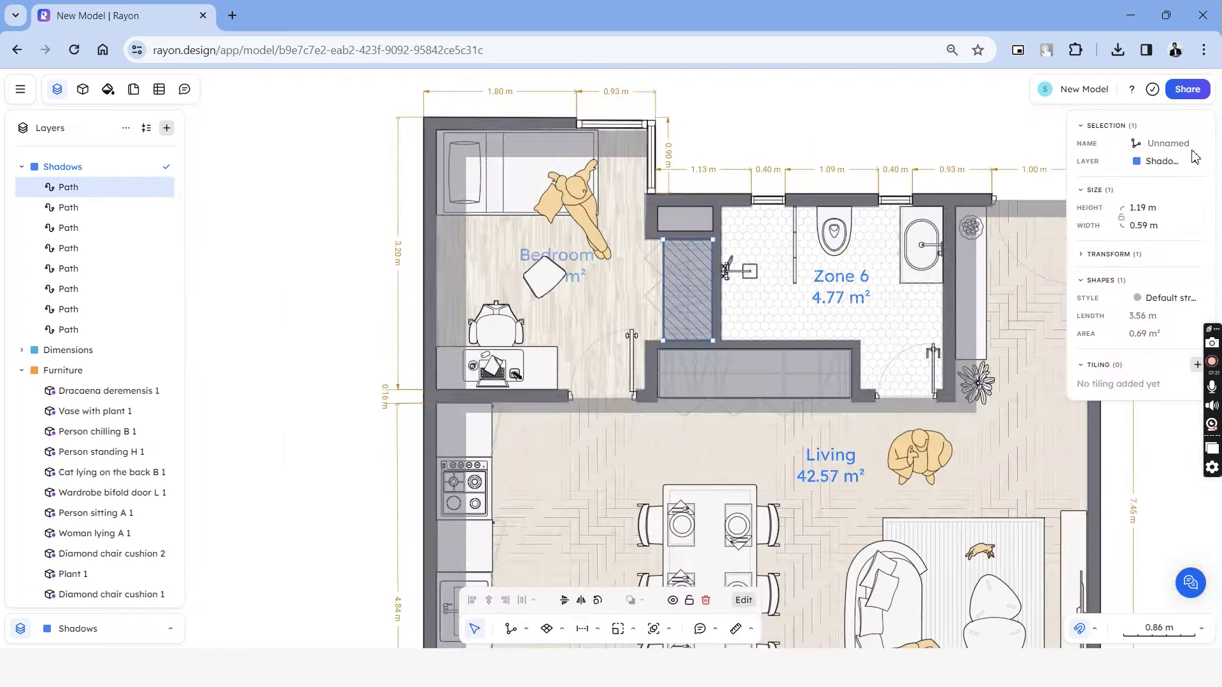
pyautogui.scroll(-3, 838, 337)
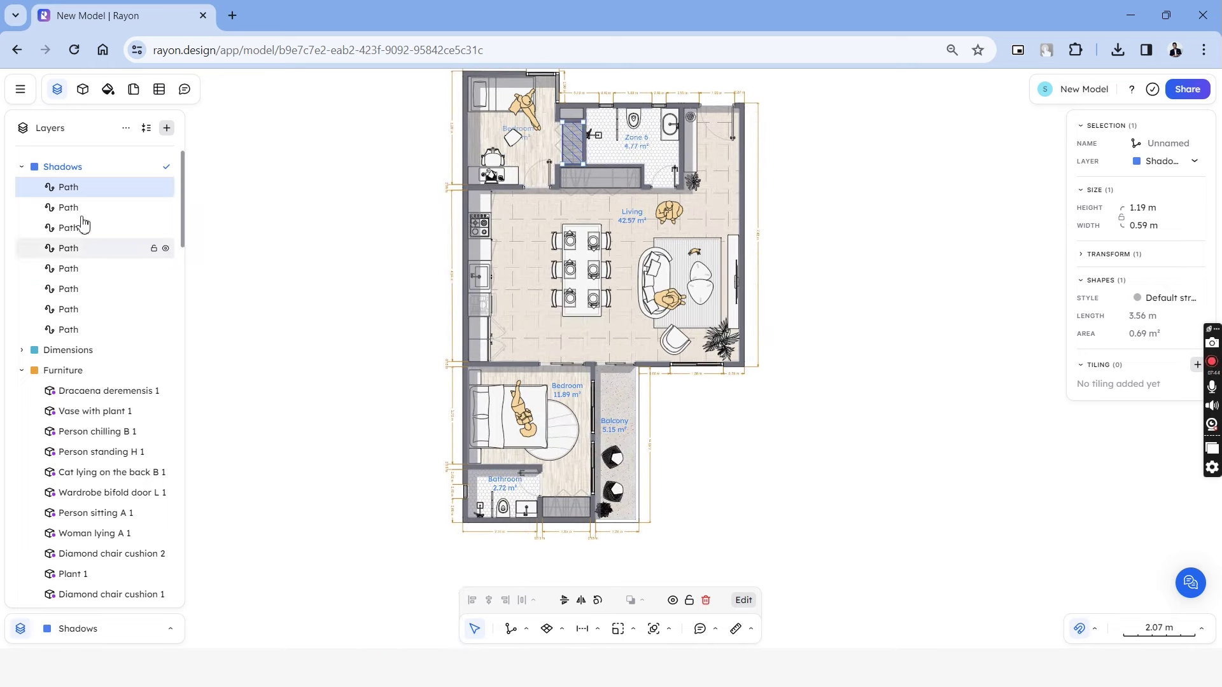
# Switch the active layer from Shadows to Furniture
pyautogui.click(28, 167)
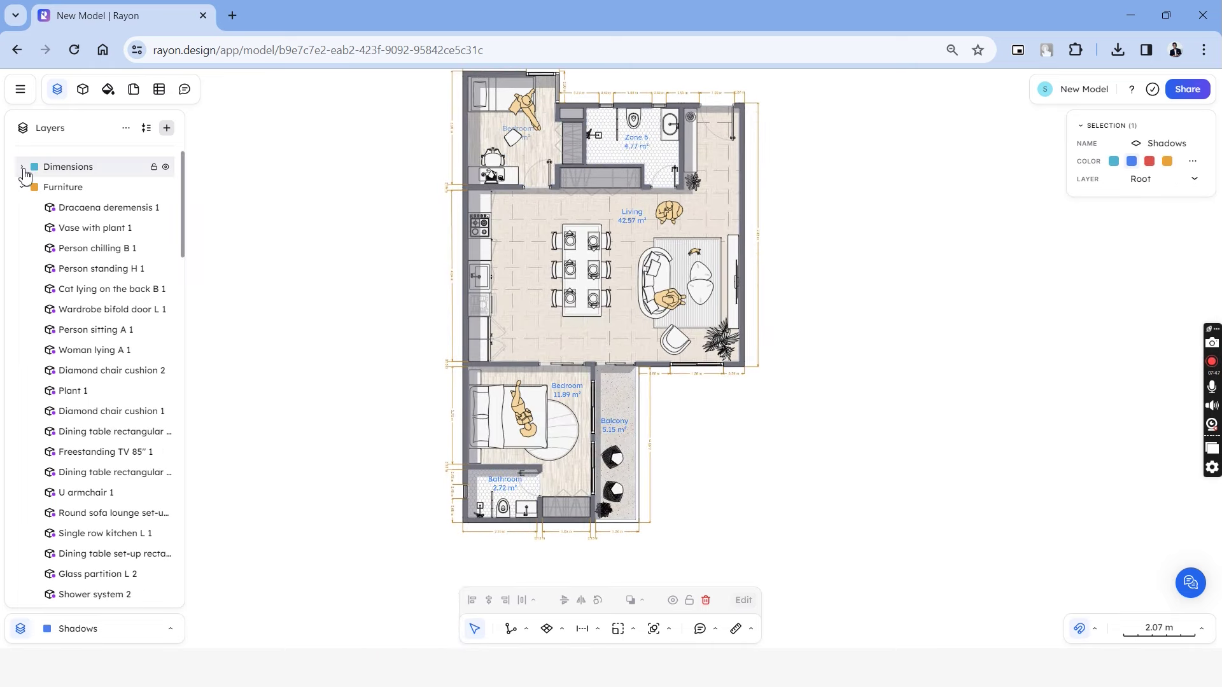
pyautogui.click(81, 207)
pyautogui.click(109, 89)
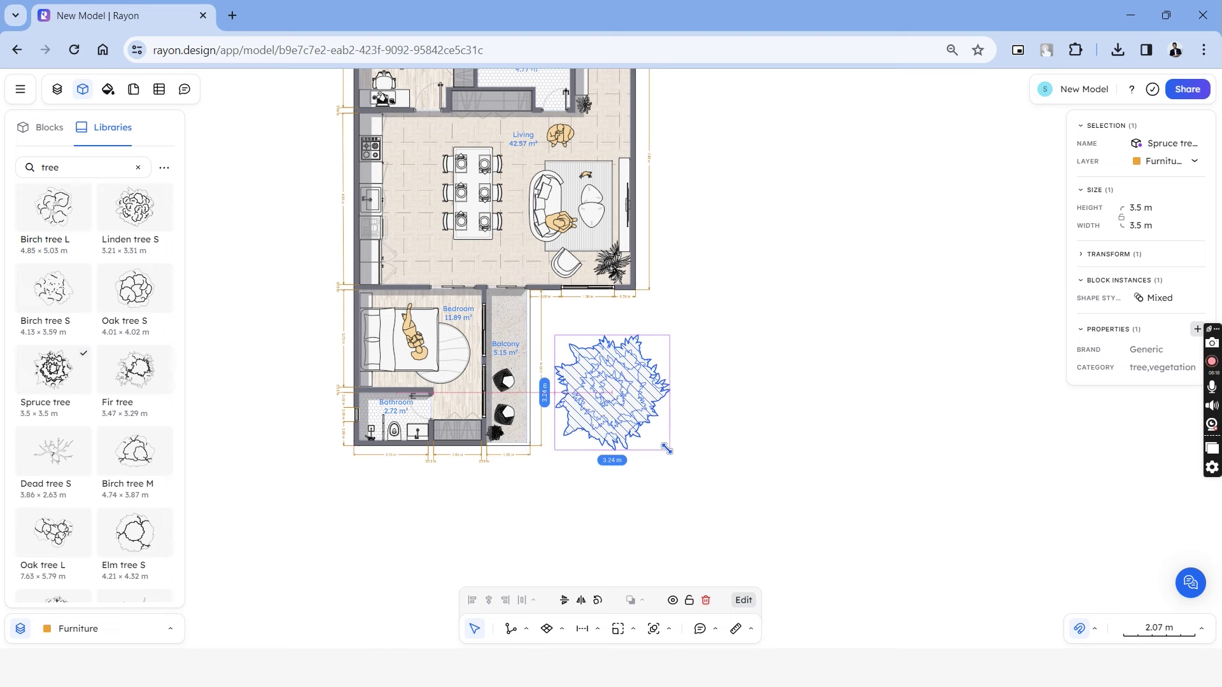
# Place a Spruce tree below the plan, shrink its copy, and unblock the trees into plain paths
pyautogui.moveTo(606, 402); pyautogui.dragTo(671, 468)
pyautogui.moveTo(714, 506); pyautogui.dragTo(693, 483)
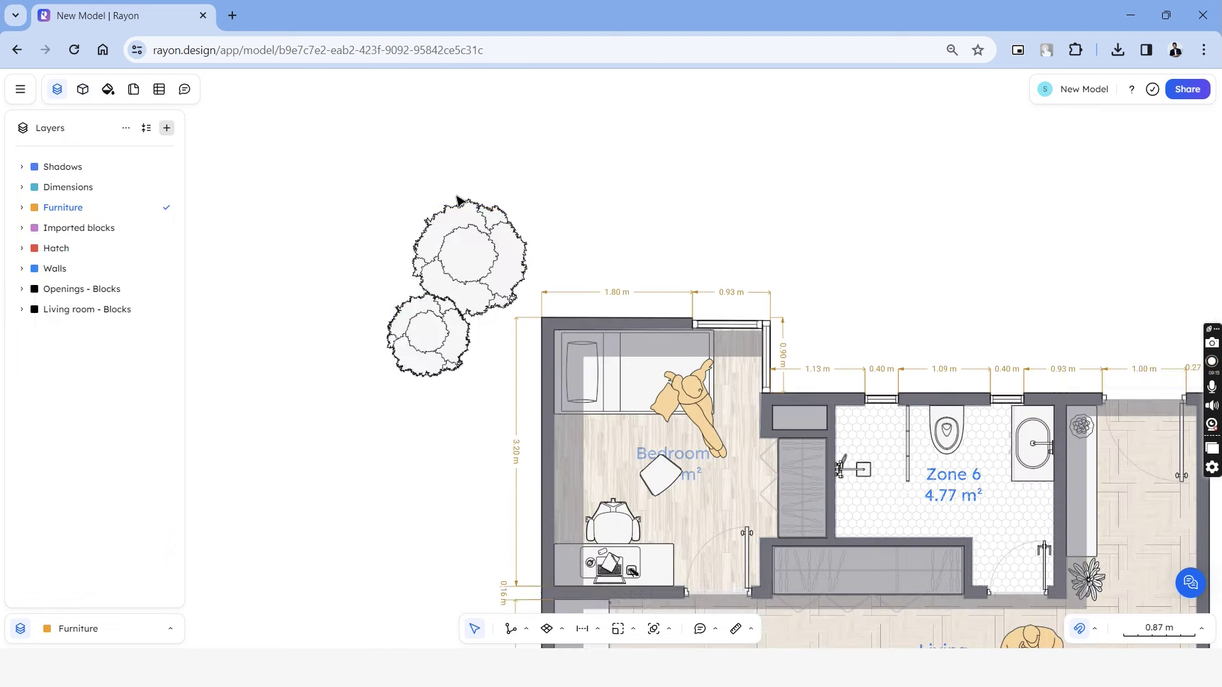
pyautogui.click(457, 201)
pyautogui.rightClick(440, 278)
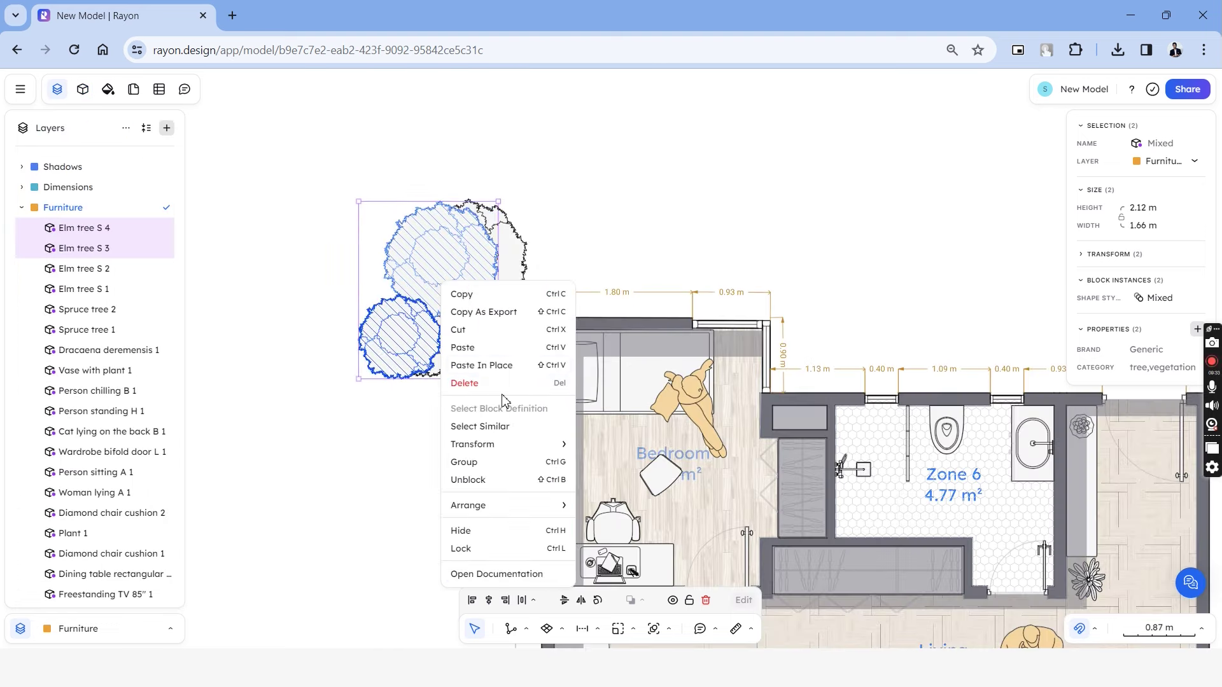
pyautogui.click(483, 483)
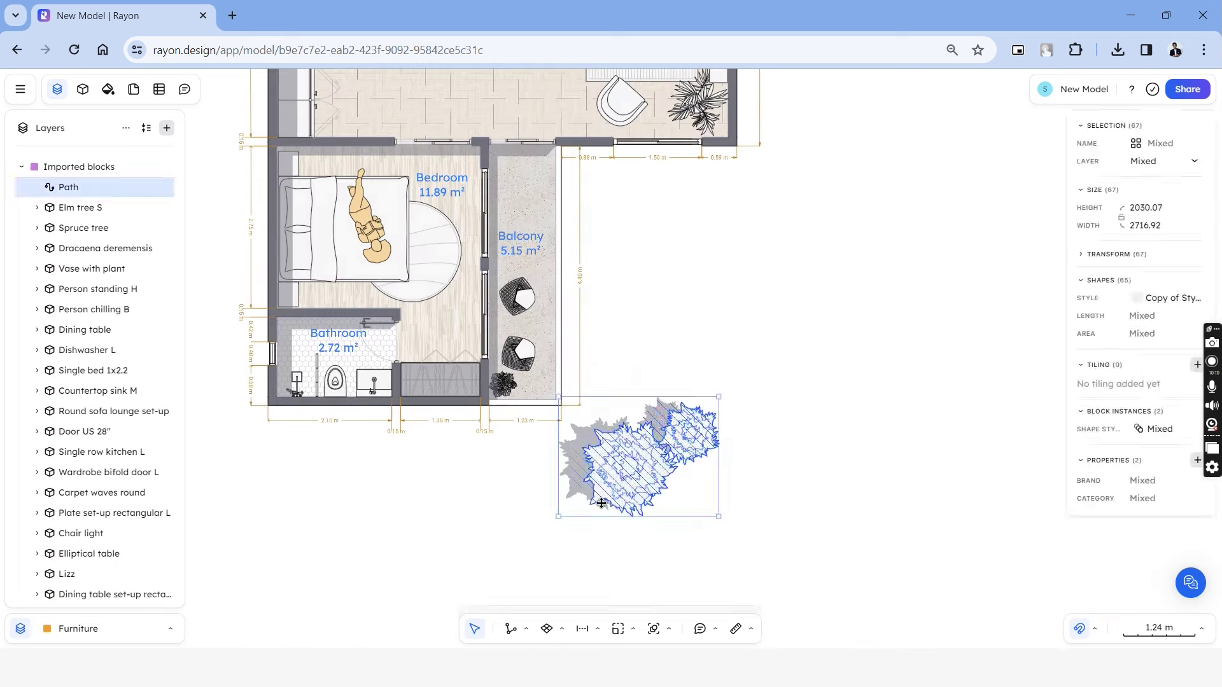
pyautogui.scroll(-3, 607, 459)
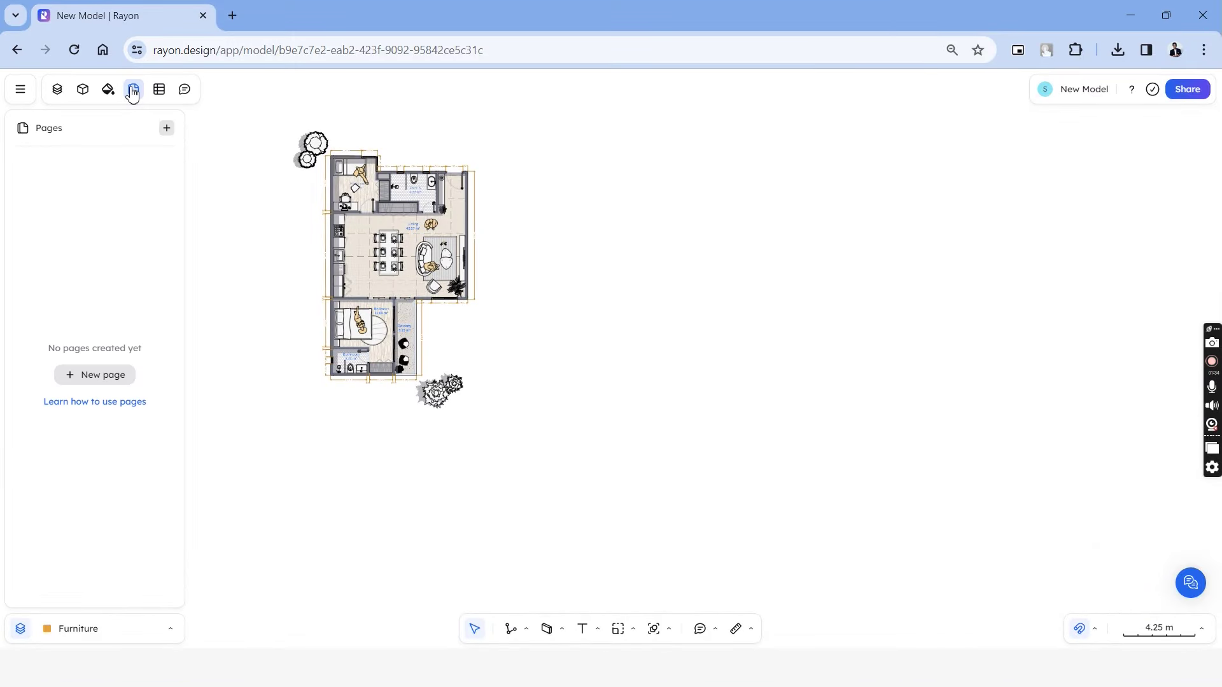
# Add a new page, switch it to portrait, and fit its frame around the floor plan
pyautogui.click(117, 375)
pyautogui.moveTo(1039, 391); pyautogui.dragTo(670, 458)
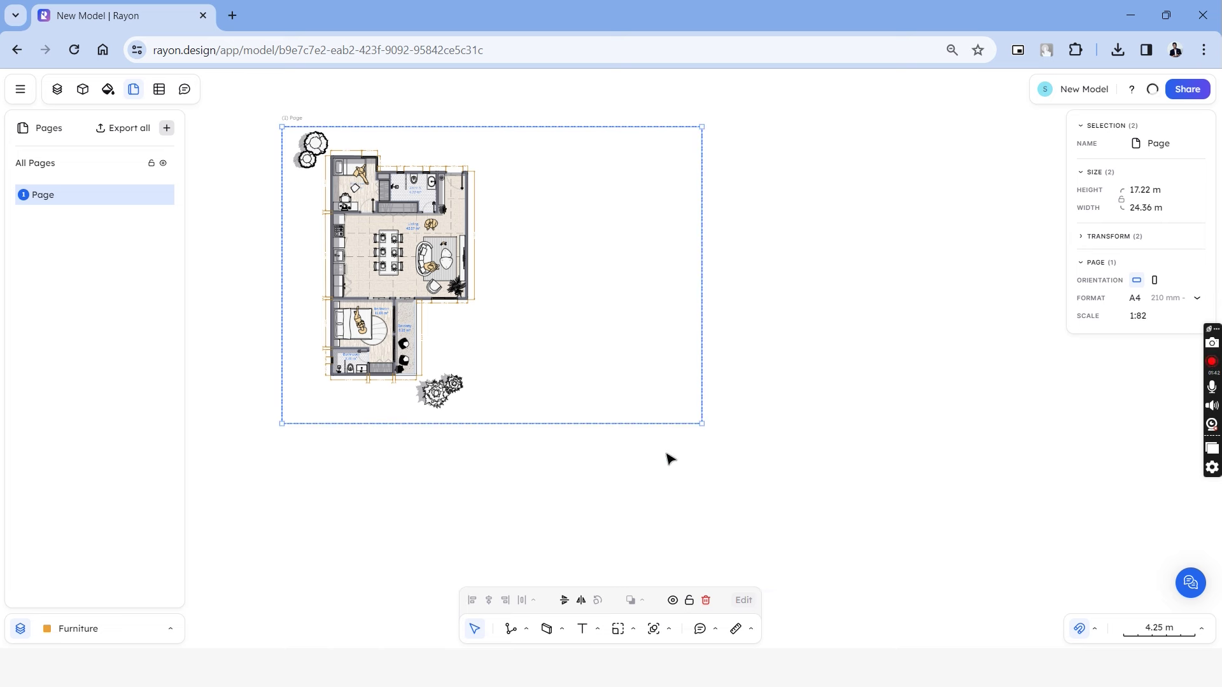
pyautogui.click(1154, 280)
pyautogui.moveTo(614, 277); pyautogui.dragTo(557, 322)
pyautogui.moveTo(587, 514); pyautogui.dragTo(527, 432)
# Reselect the page to check its 1:60 framing, then deselect it
pyautogui.hscroll(-2, 600, 380)
pyautogui.scroll(1, 600, 380)
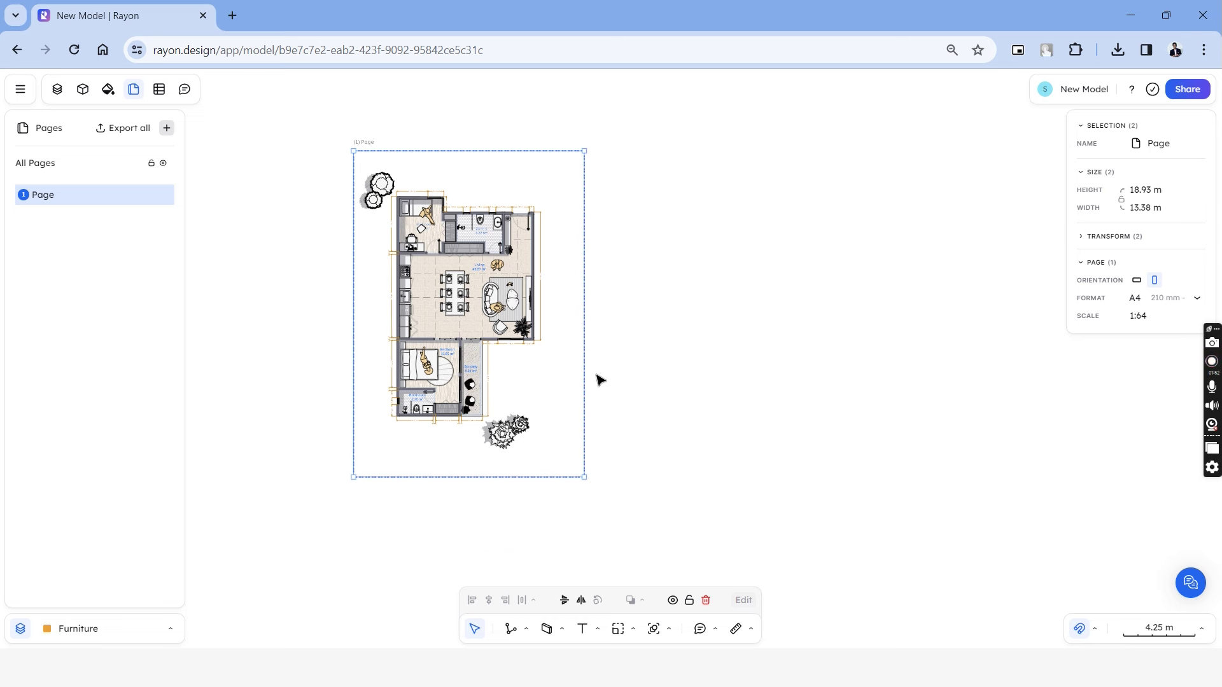
pyautogui.click(668, 193)
pyautogui.click(494, 161)
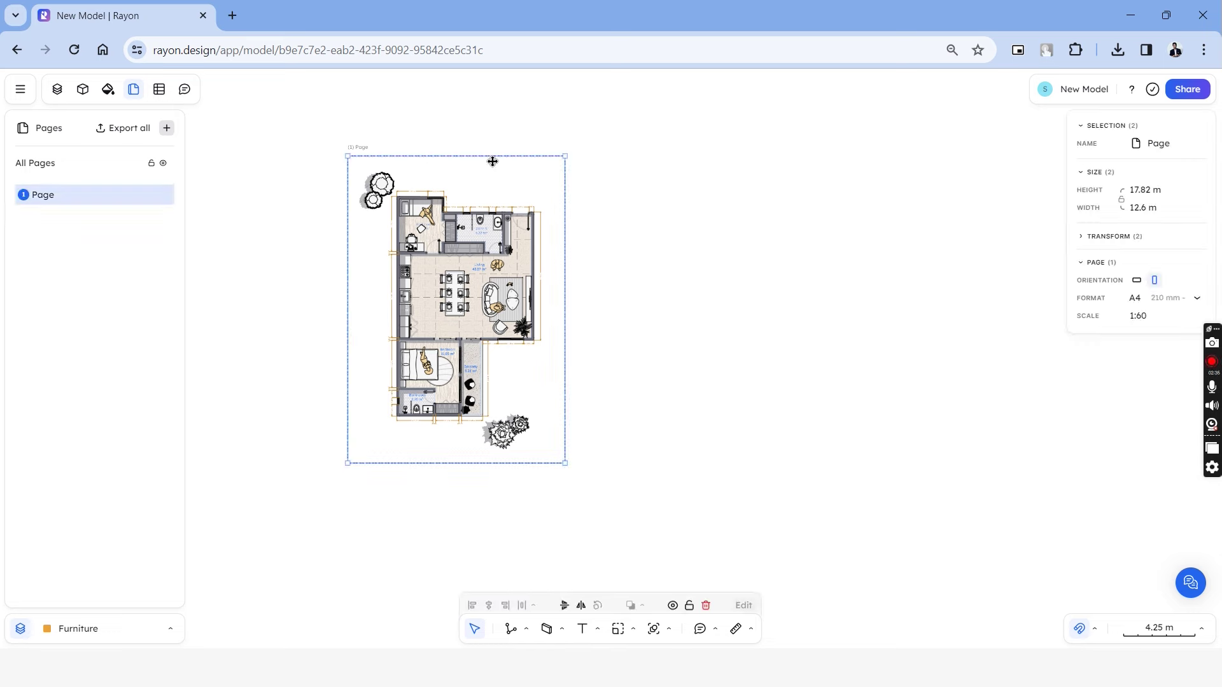
pyautogui.keyDown('ctrl'); pyautogui.scroll(3, 417, 172); pyautogui.keyUp('ctrl')
pyautogui.scroll(-2, 558, 224)
pyautogui.scroll(-1, 557, 224)
pyautogui.keyDown('ctrl'); pyautogui.scroll(-2, 512, 329); pyautogui.keyUp('ctrl')
pyautogui.click(209, 198)
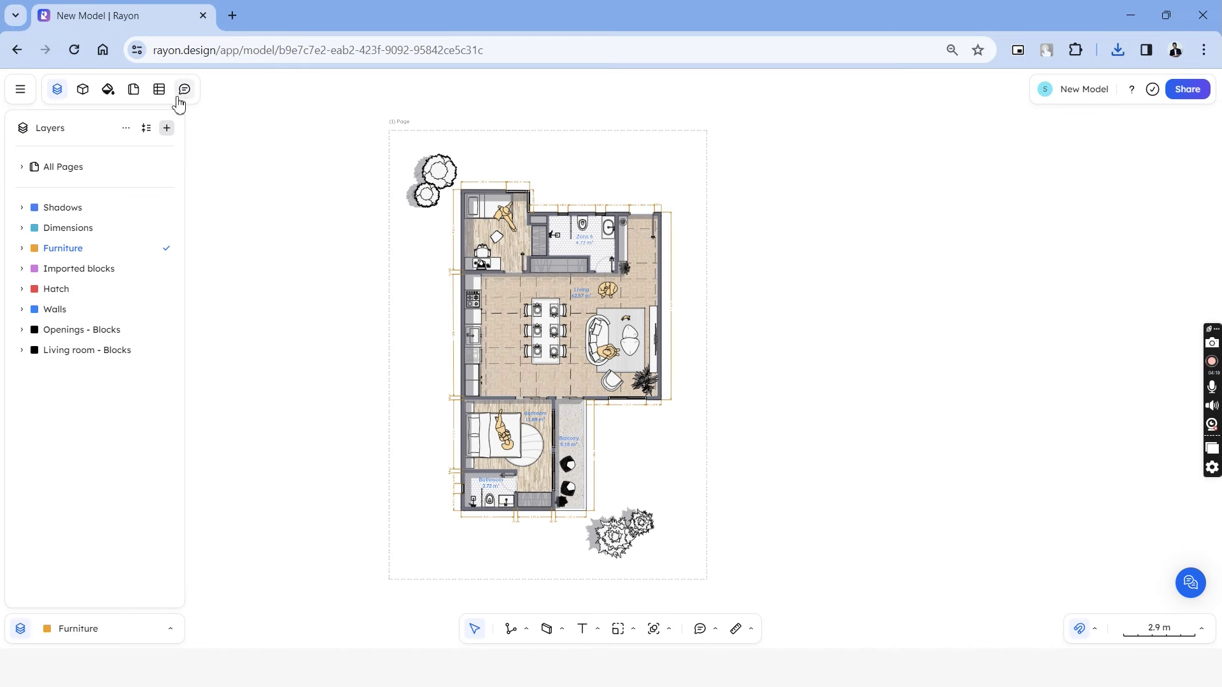
# Export the Rayon floor plan to a DWG file from the main menu
pyautogui.click(20, 90)
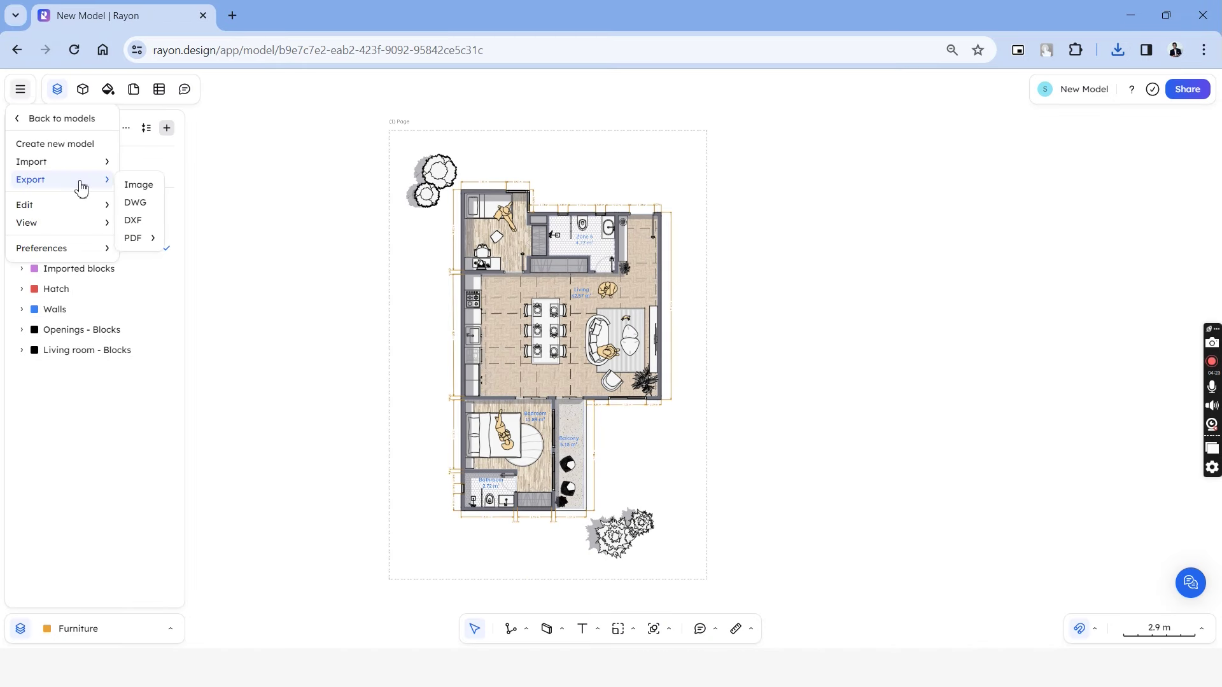
pyautogui.click(147, 204)
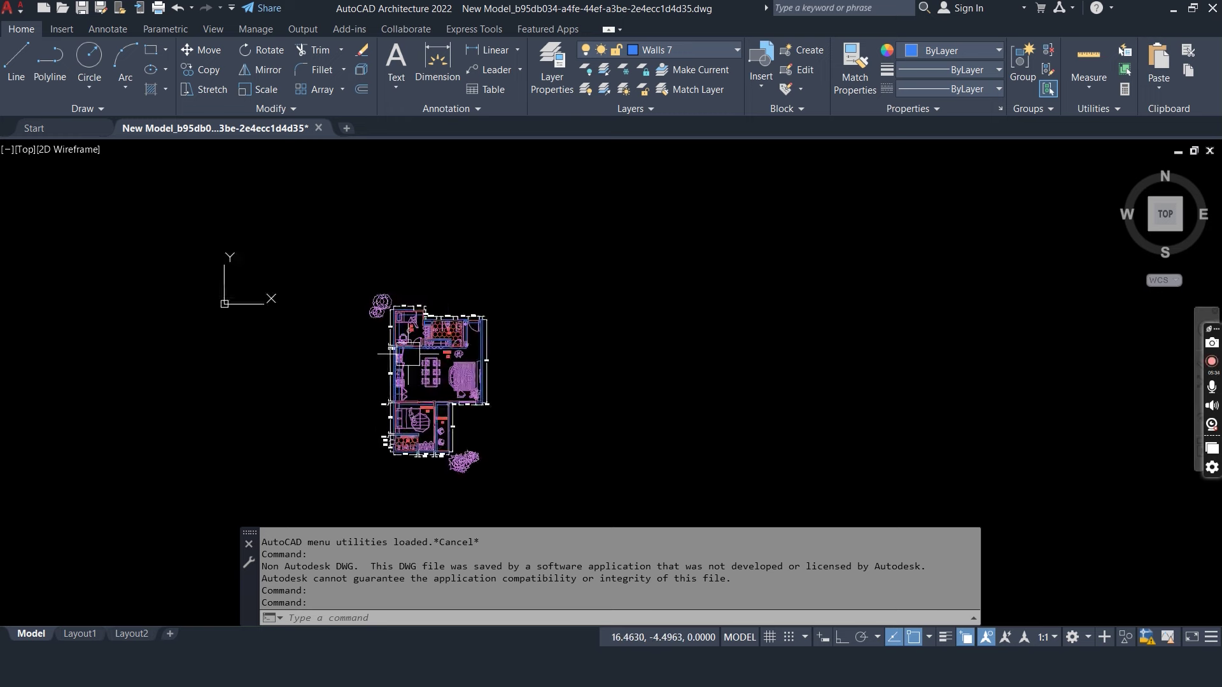
# Zoom in on the bathroom and select its floor hatch
pyautogui.scroll(8, 442, 380)
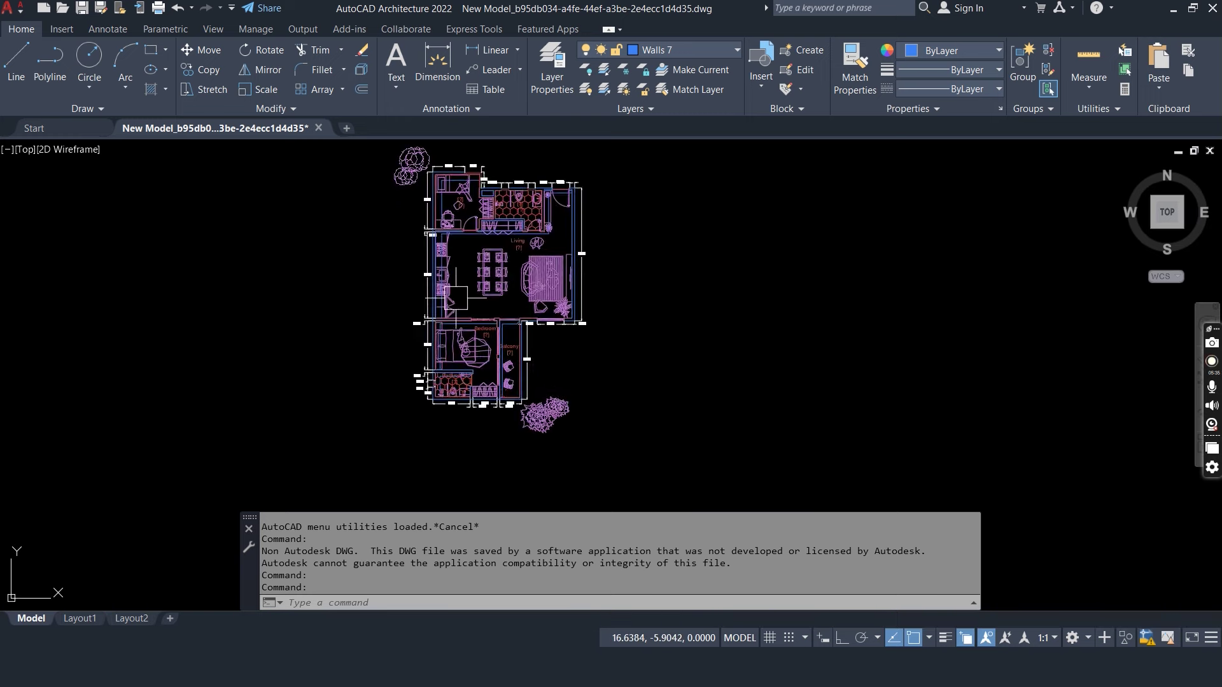
pyautogui.scroll(-2, 442, 380)
pyautogui.scroll(2, 461, 395)
pyautogui.click(461, 394)
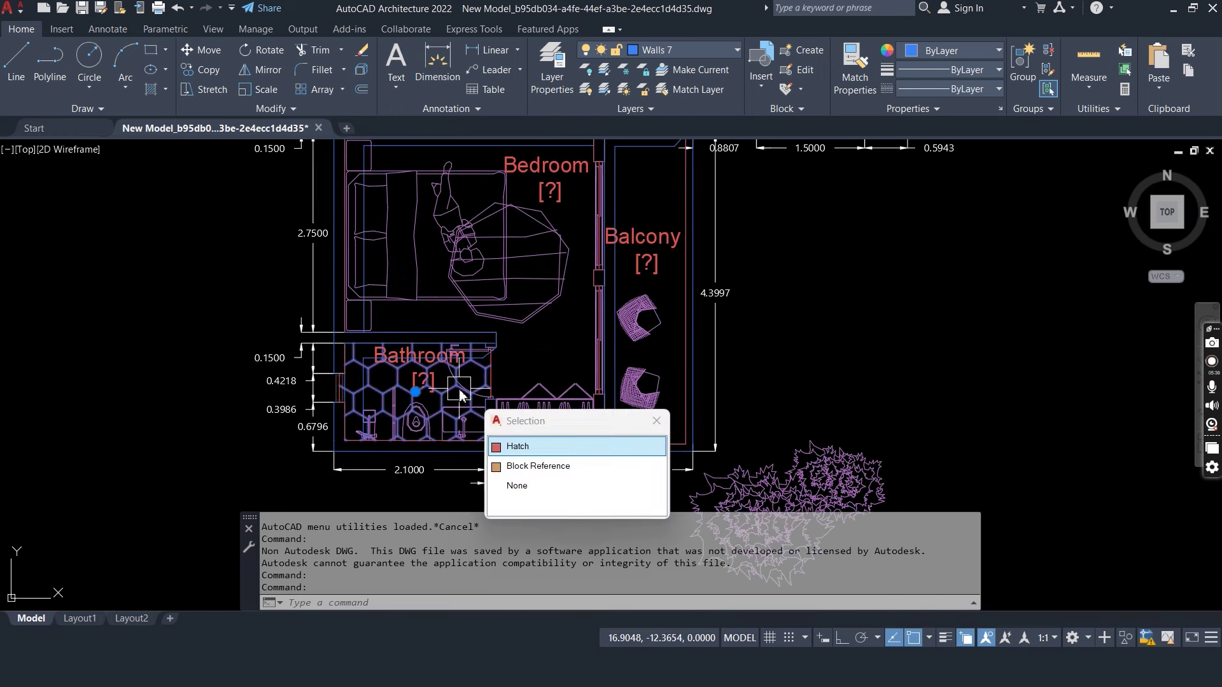
pyautogui.scroll(3, 560, 335)
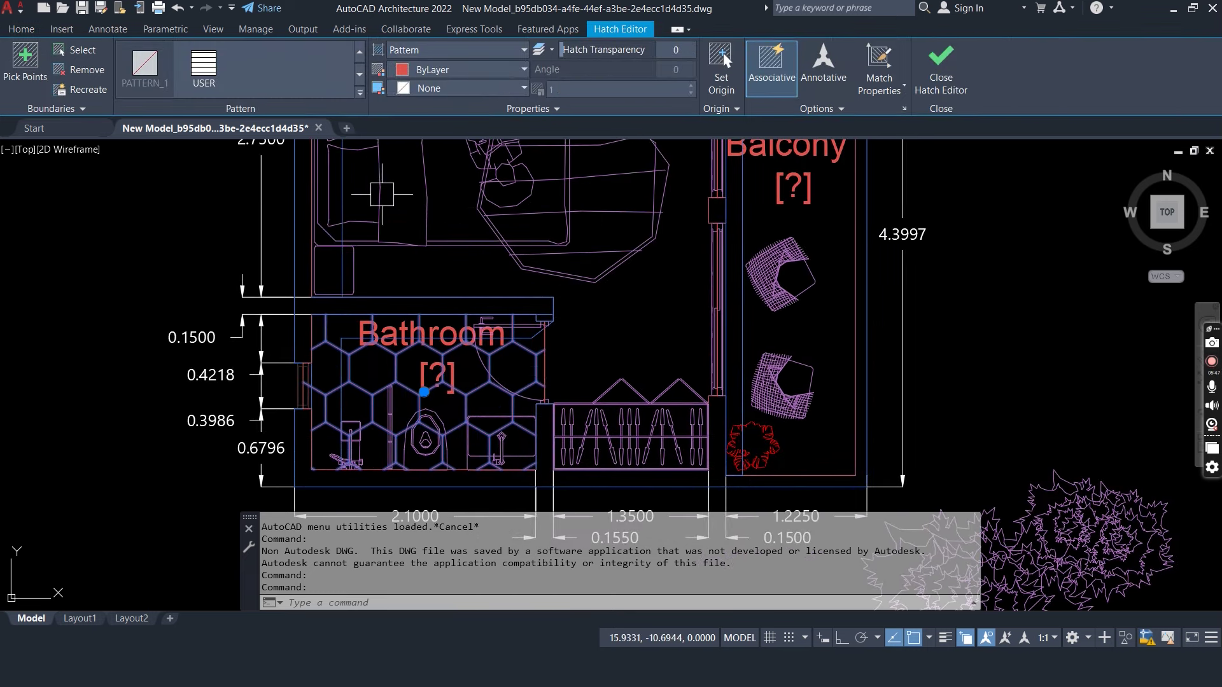
# Try user-defined lines and browse the hatch pattern gallery, then cancel without keeping changes
pyautogui.click(203, 64)
pyautogui.click(360, 93)
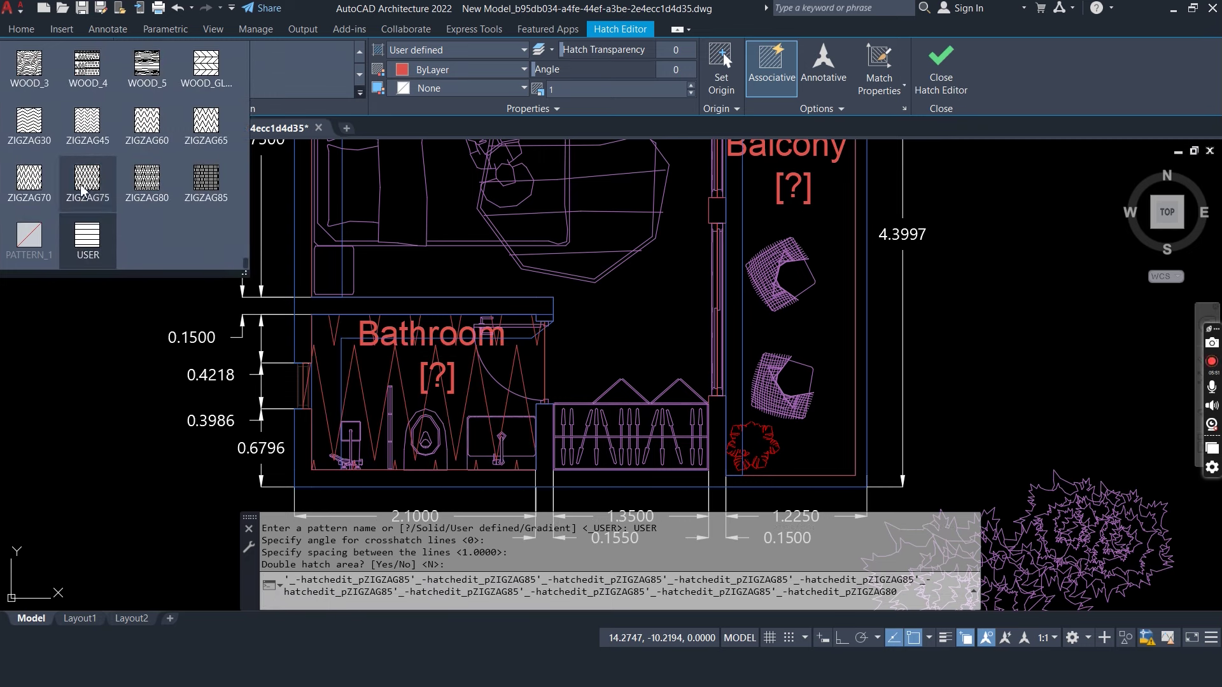
pyautogui.scroll(-1, 201, 89)
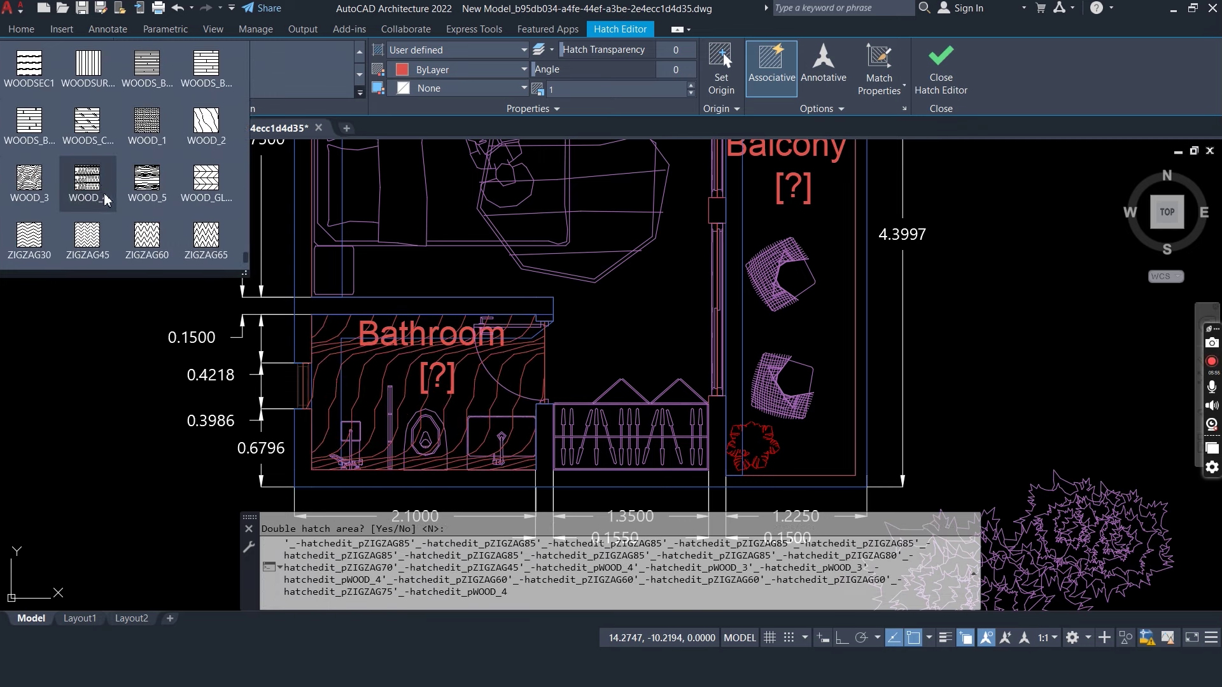
pyautogui.scroll(-4, 521, 374)
pyautogui.press('Escape')
pyautogui.press('Escape')
pyautogui.press('Escape')
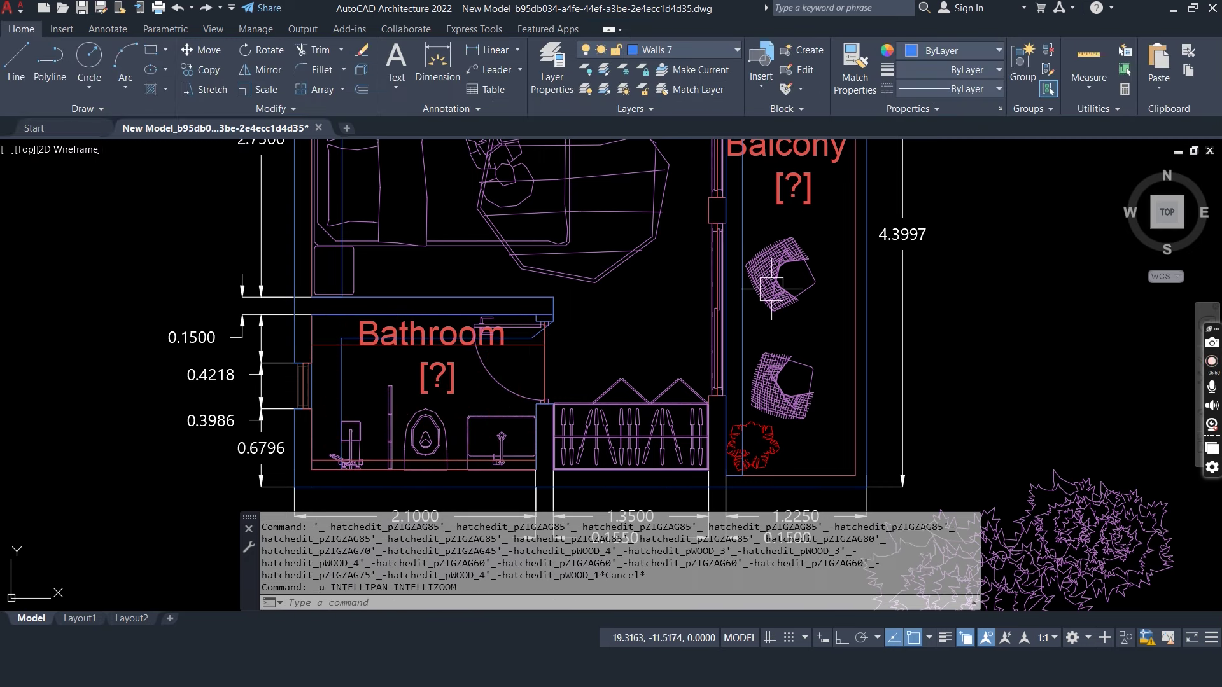